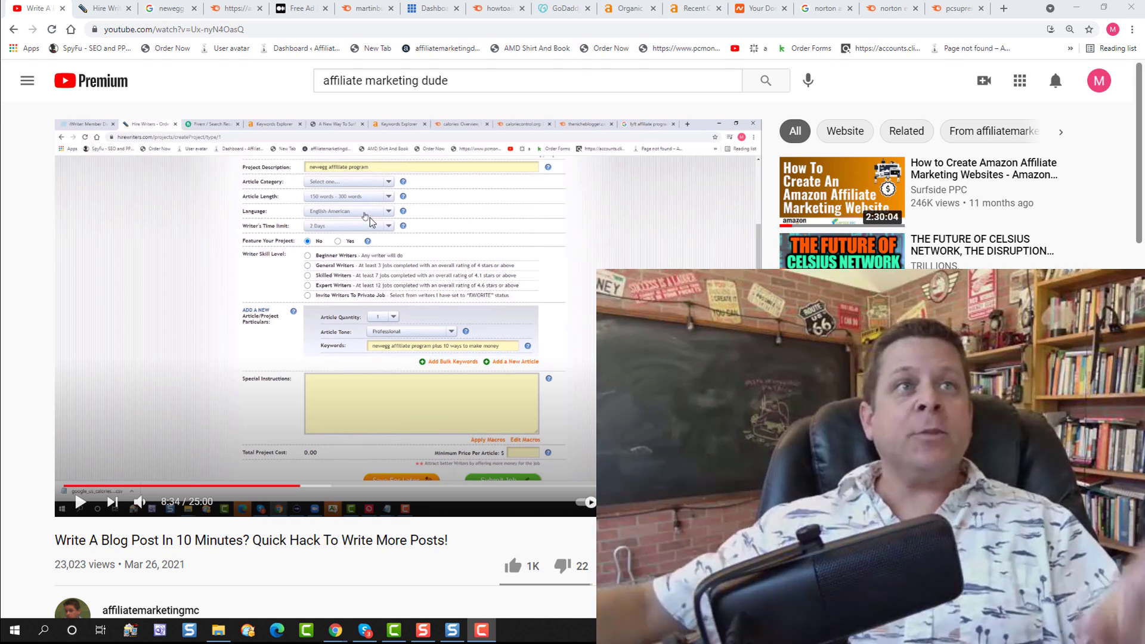
Review the newegg article's writer order details, then go to the 'newegg affiliate program' Google results.
left_click(124, 6)
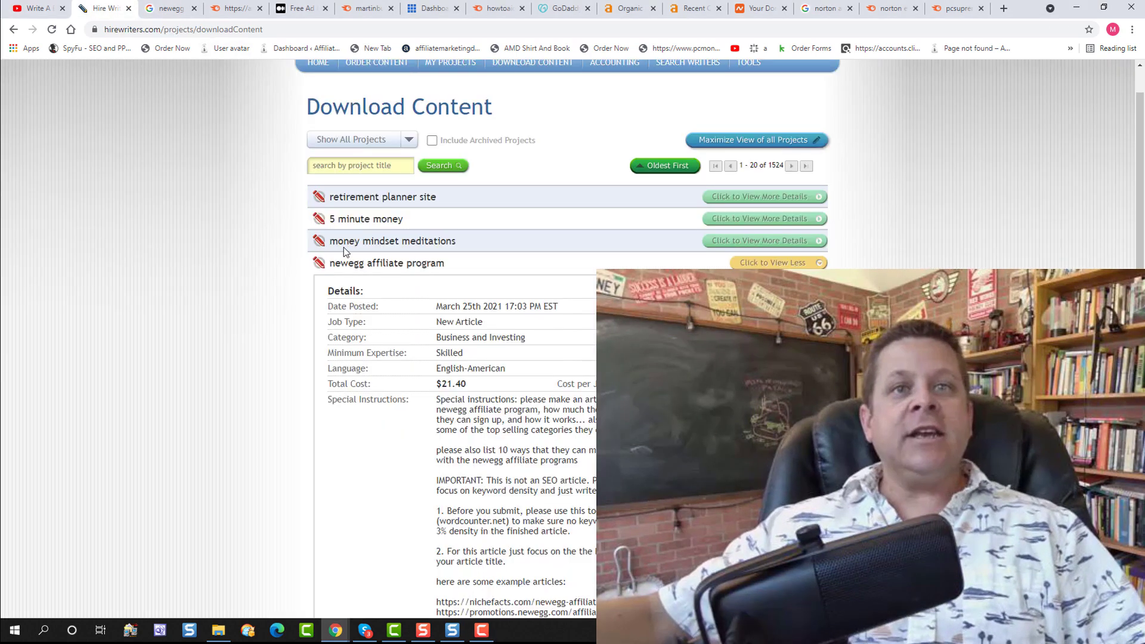
scroll(536, 231, "down", 2)
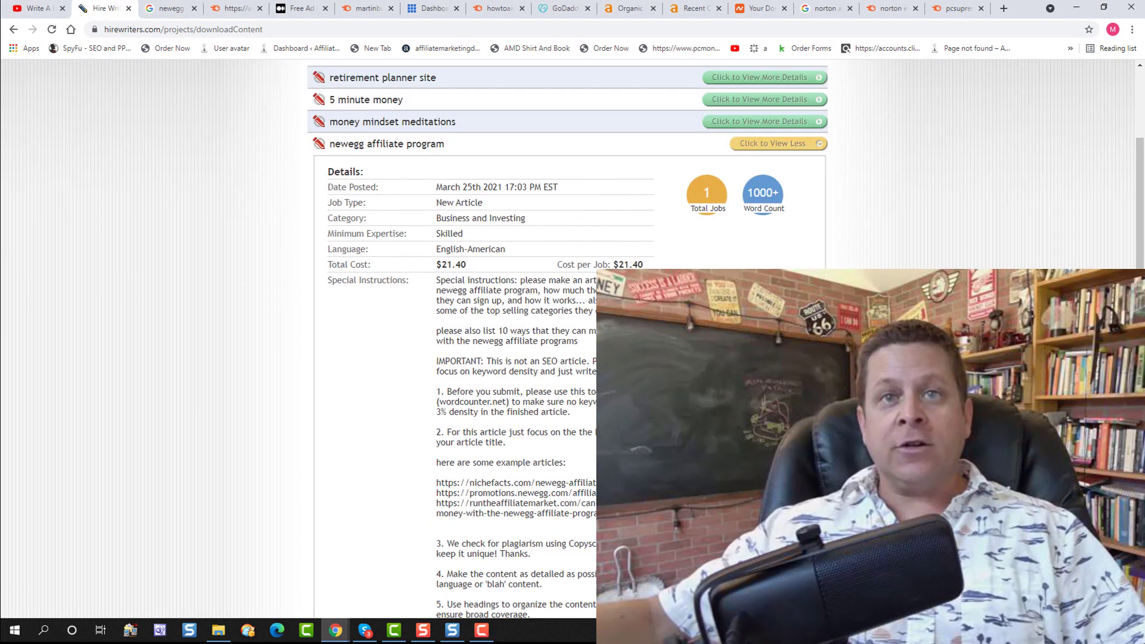
left_click(161, 6)
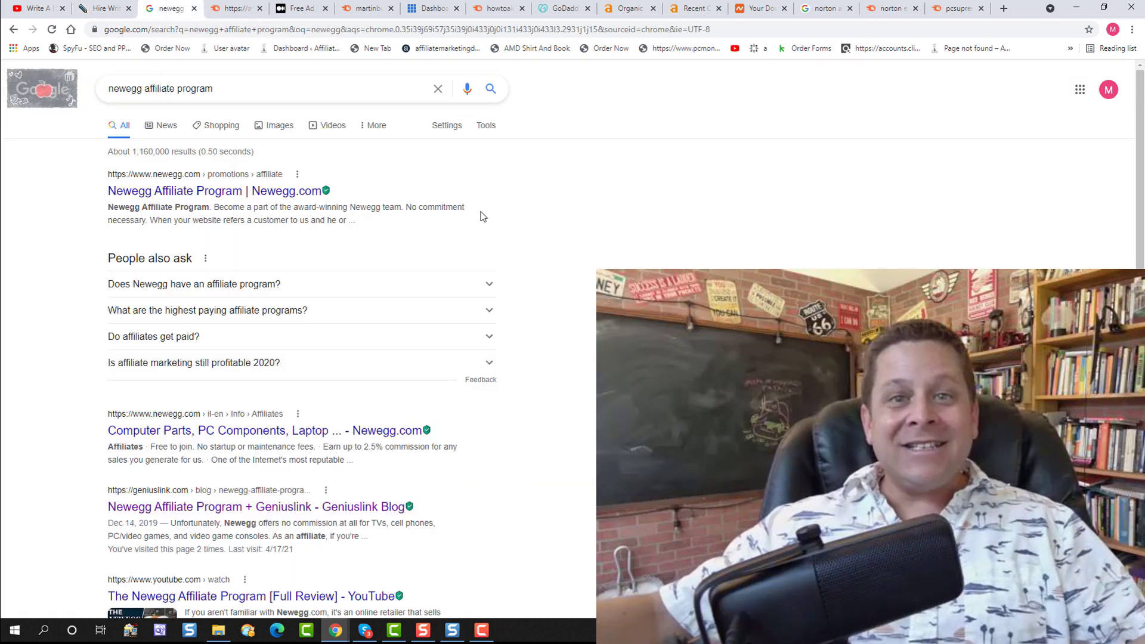
Load google.com on the second computer with the search box ready for input.
scroll(493, 222, "down", 10)
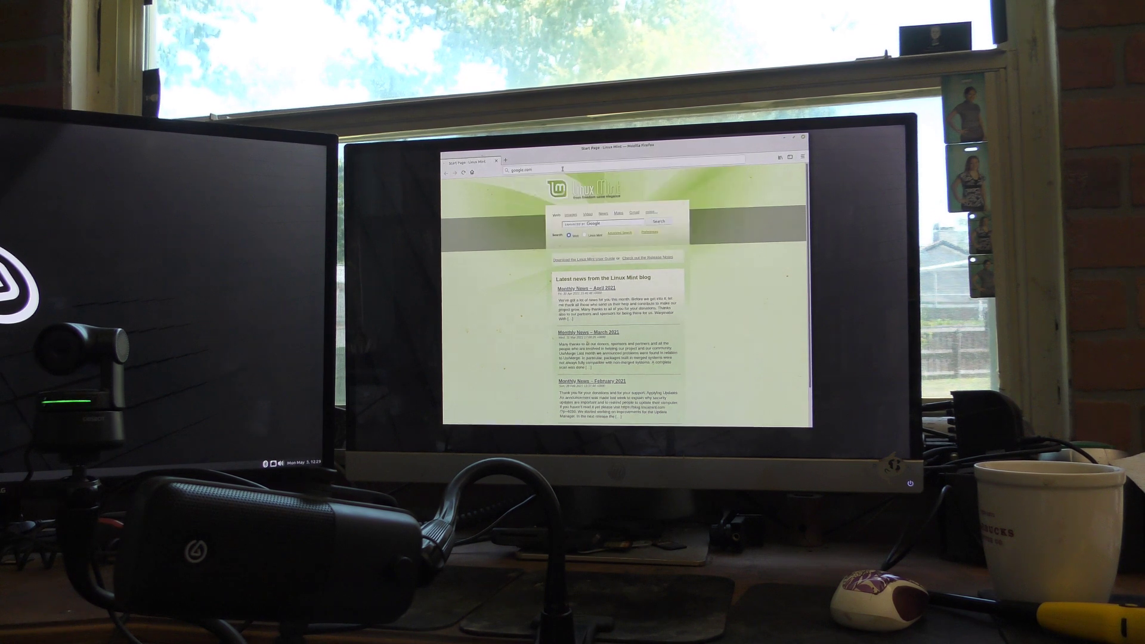
key("Return")
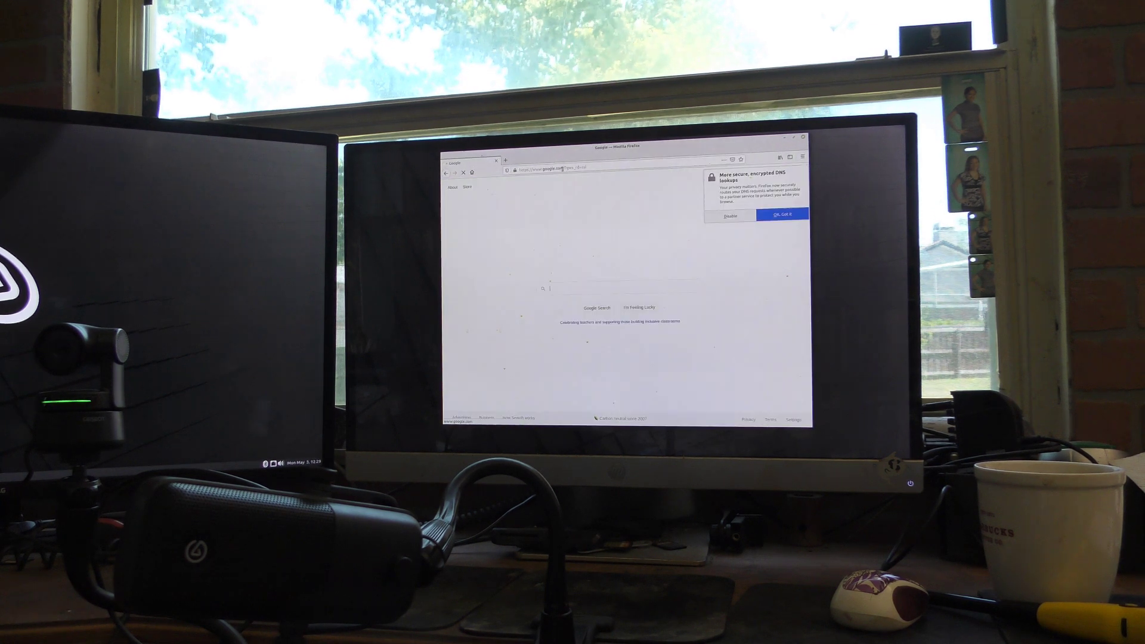
left_click(580, 287)
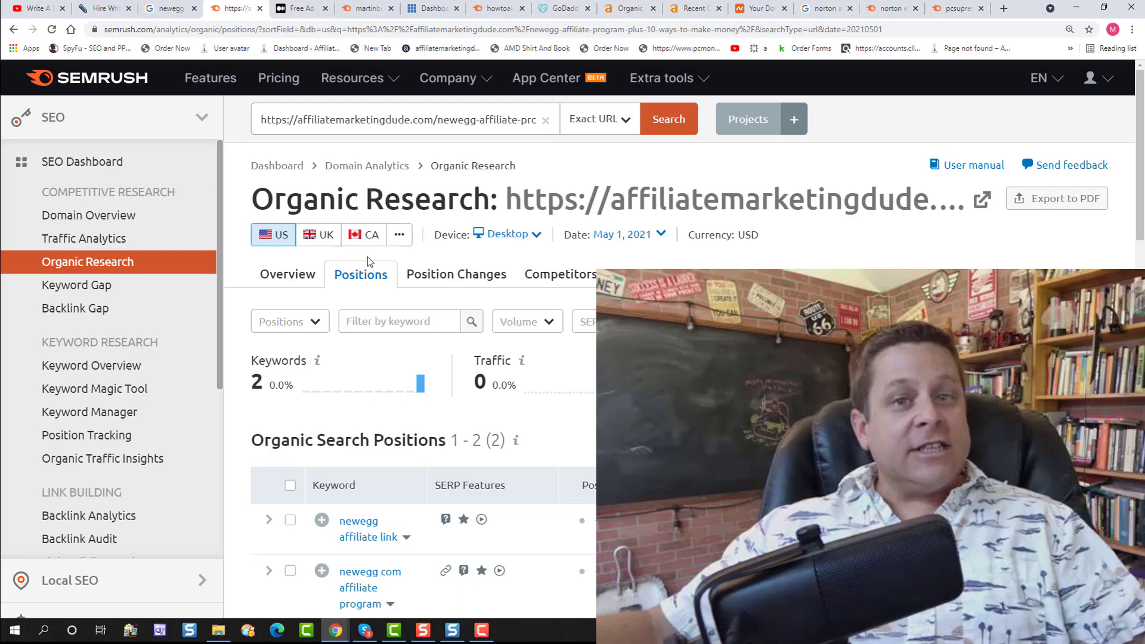
Review the newegg article's two ranking keywords in the Organic Research Positions table.
scroll(422, 274, "down", 4)
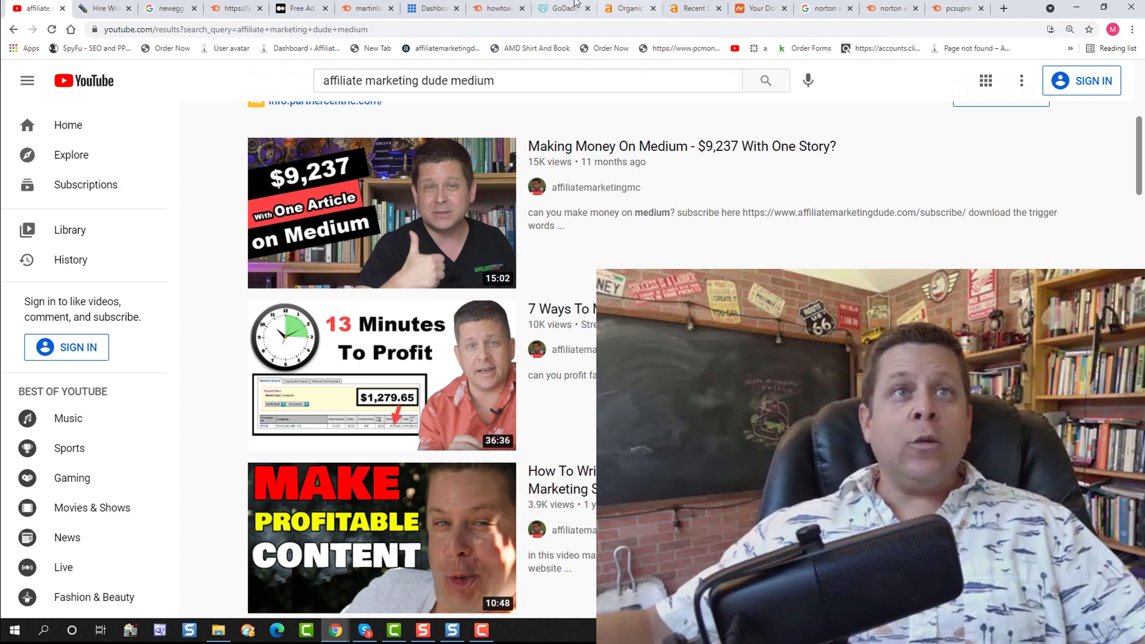
Check the Medium articles' keyword rankings, then view the howtoaide.com Domain Overview.
left_click(309, 6)
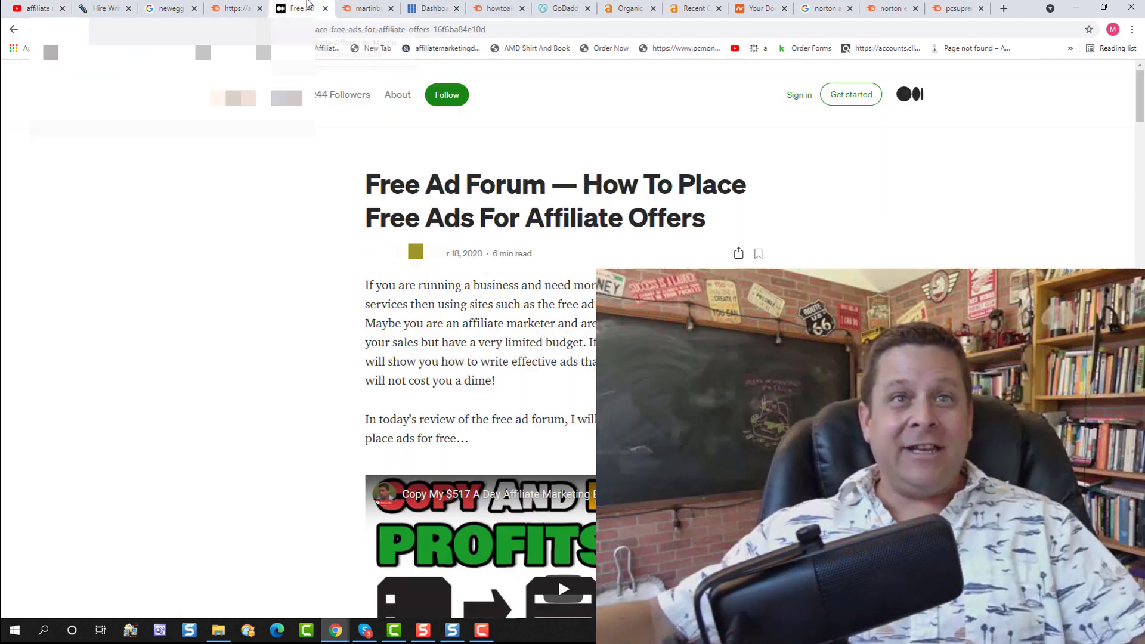
left_click(353, 4)
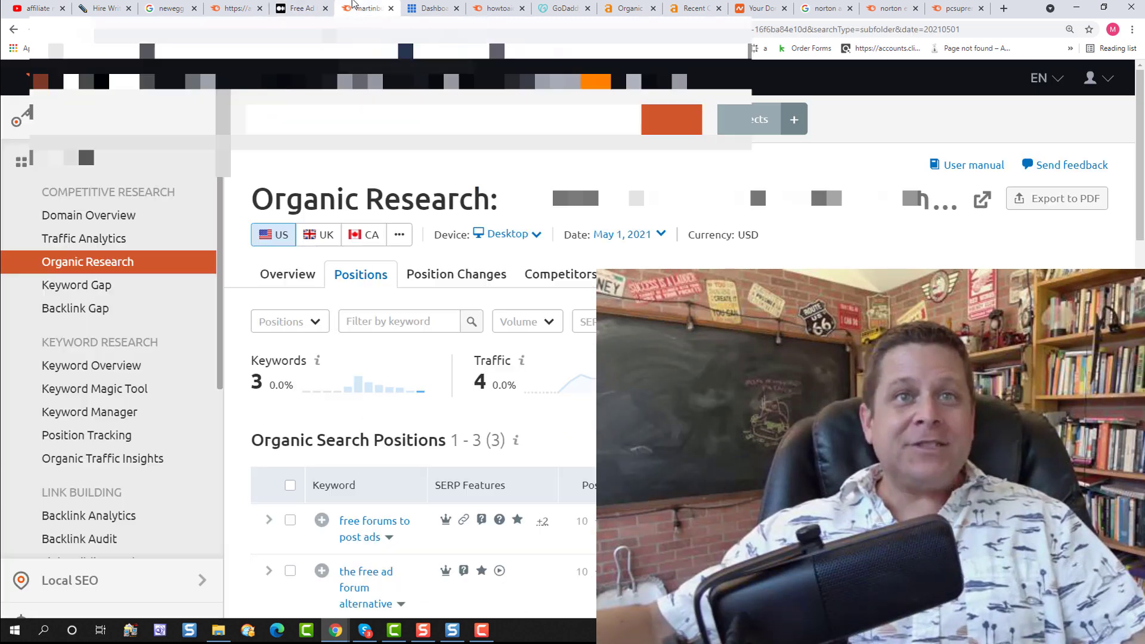
scroll(466, 475, "down", 2)
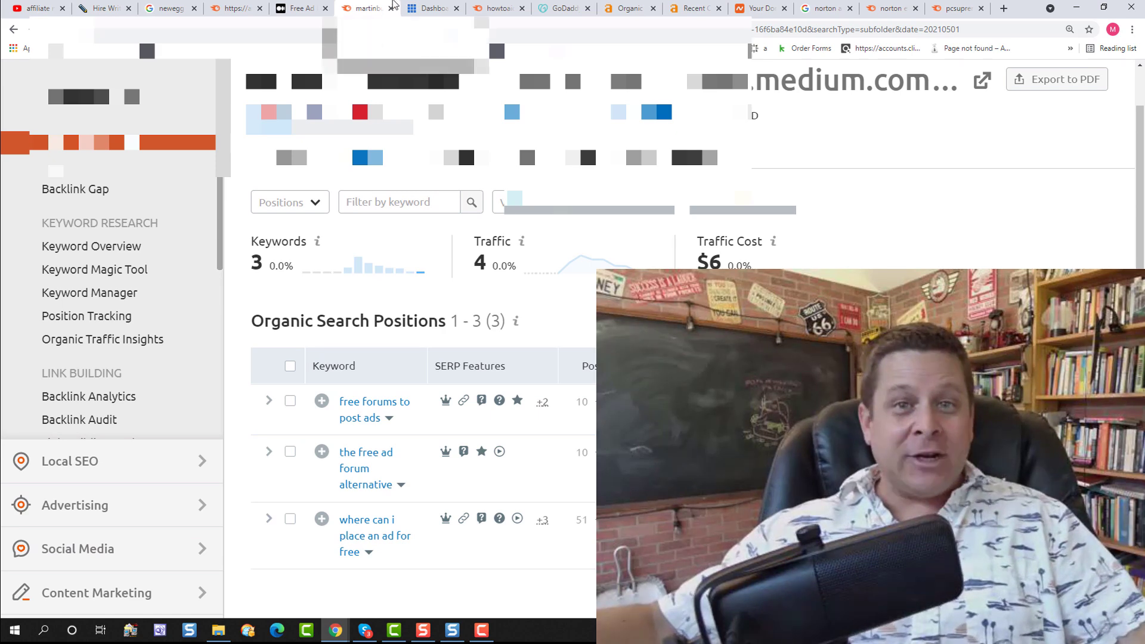
key("ctrl+1")
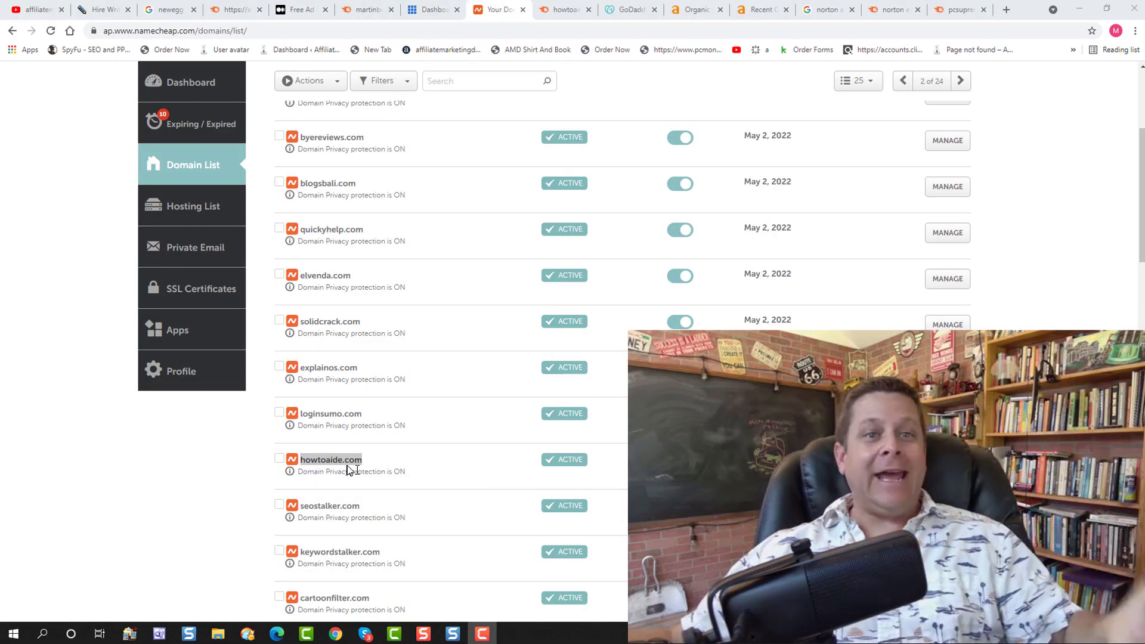
left_click(547, 9)
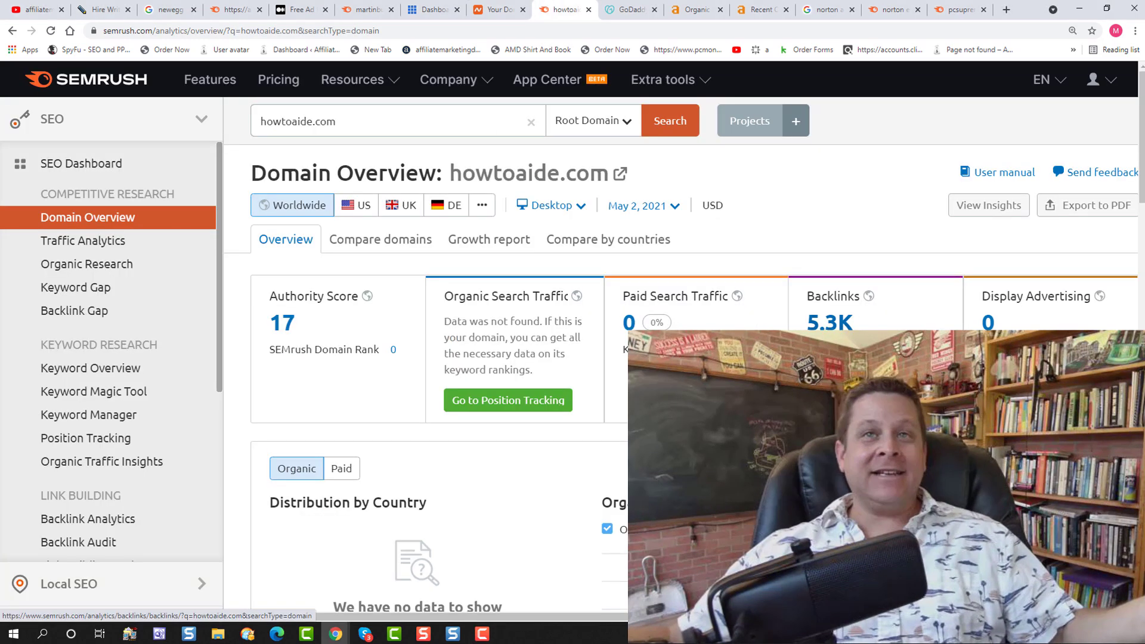
Check GoDaddy's domain appraisal, which values howtoaide.com at $1,159.
left_click(620, 16)
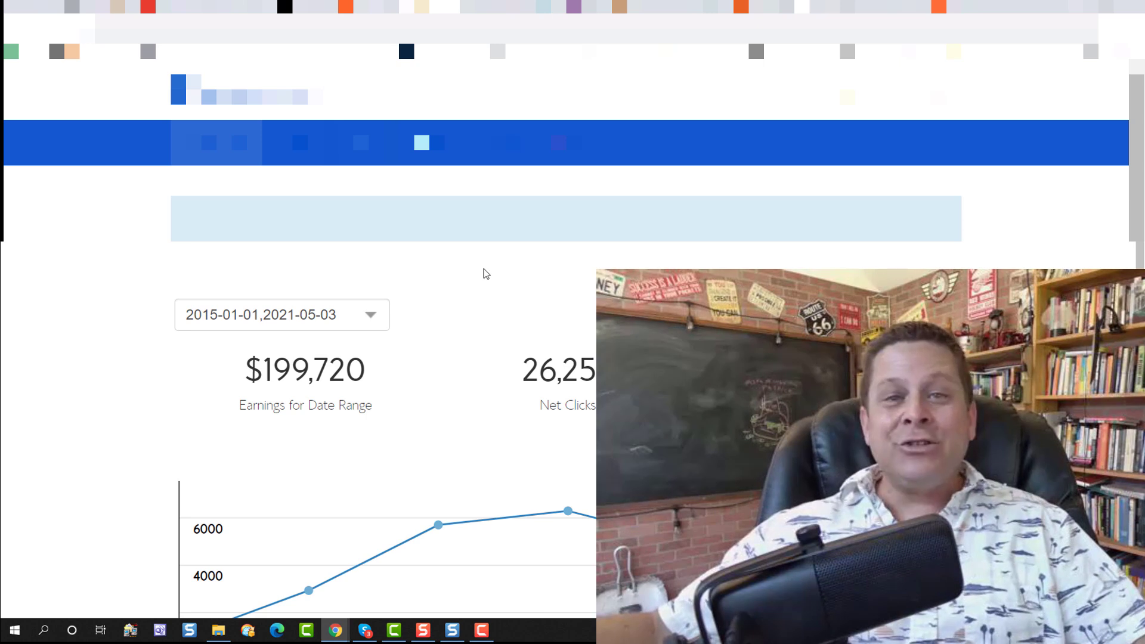
Scroll the affiliate dashboard to the $199,720 earnings chart for 2015–2021.
scroll(462, 319, "down", 1)
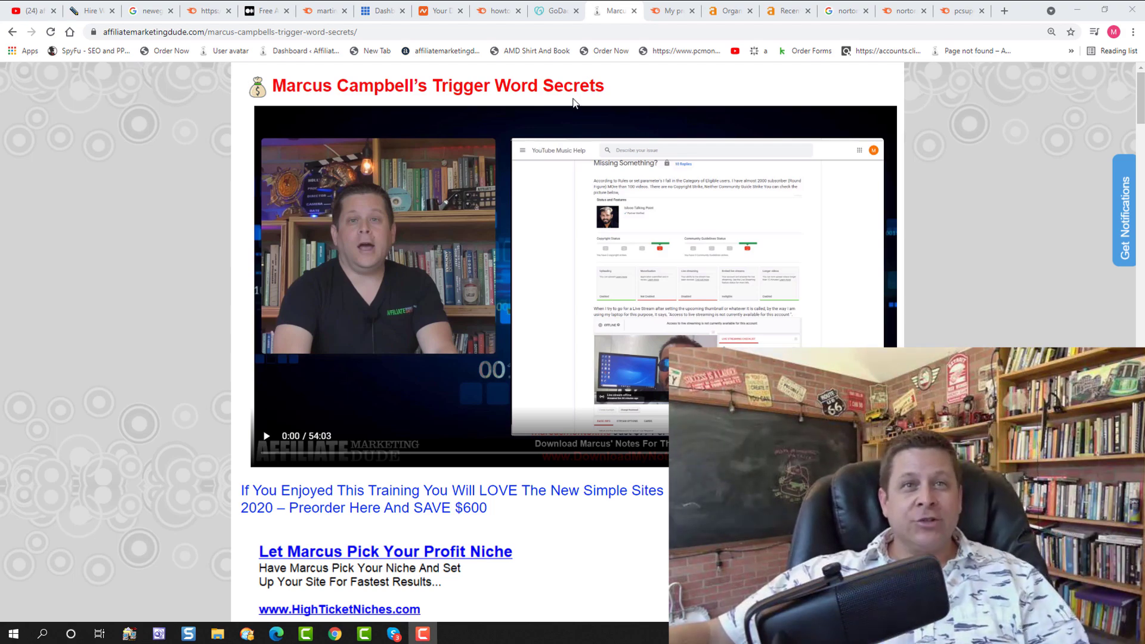
Highlight trigger words such as Drain and Enhance in the Trigger Word List for keyword ideas.
scroll(489, 192, "down", 7)
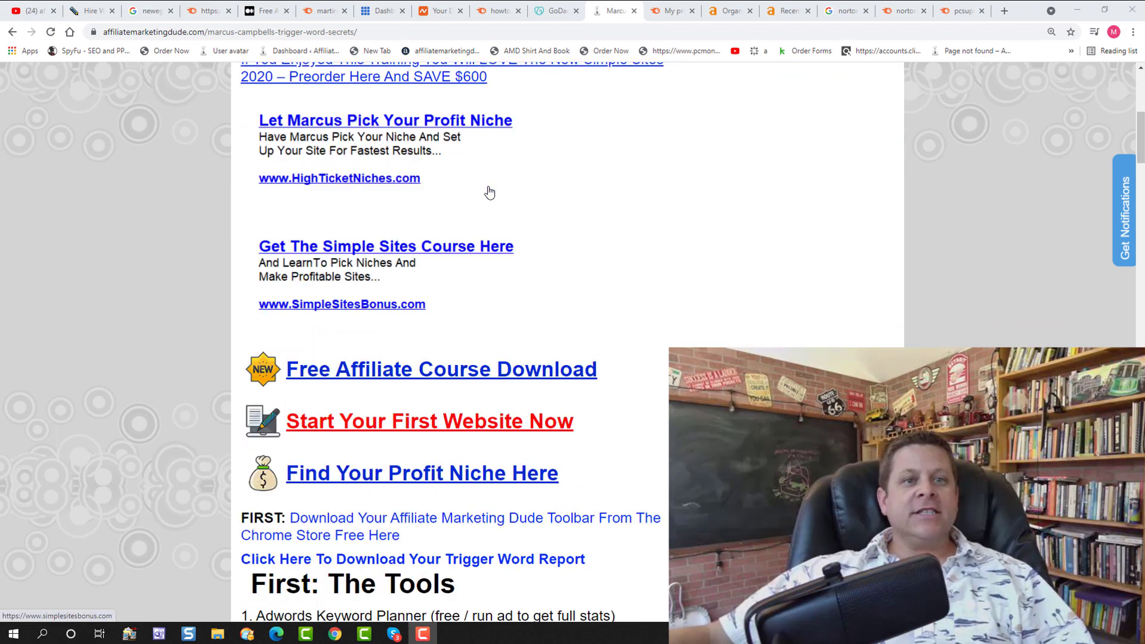
scroll(488, 192, "down", 9)
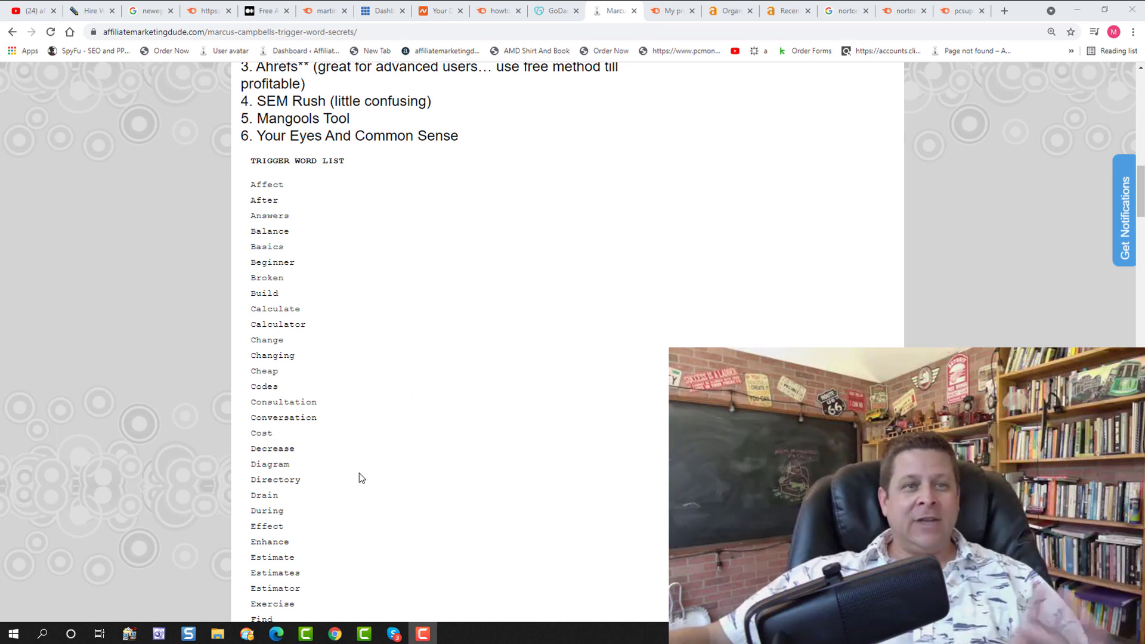
double_click(287, 493)
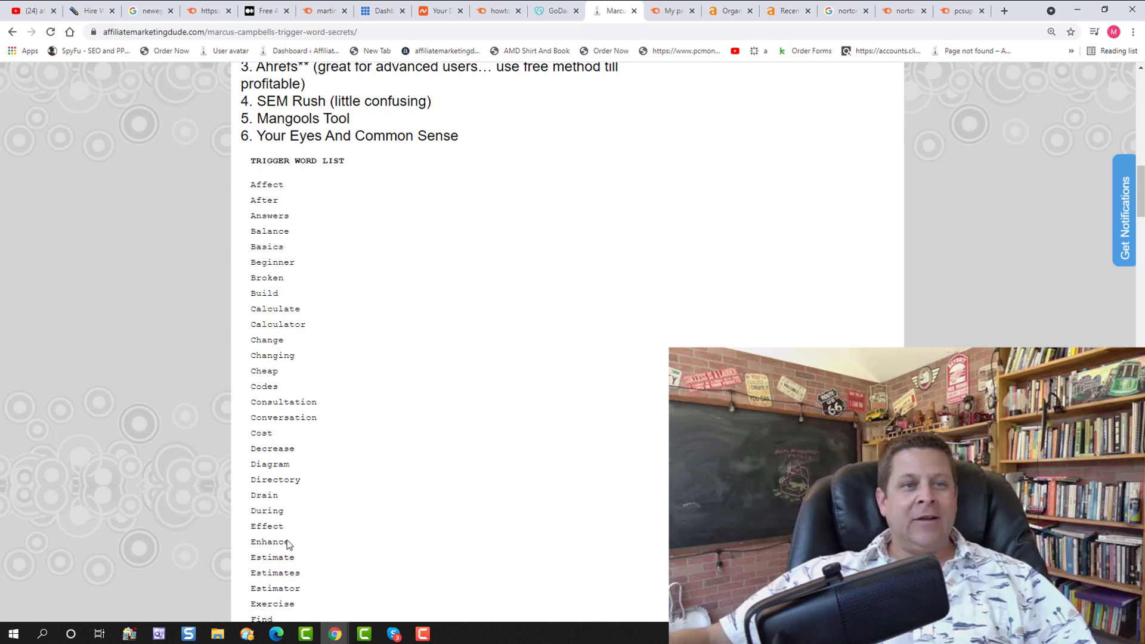
left_click_drag(288, 543, 253, 542)
scroll(318, 487, "down", 1)
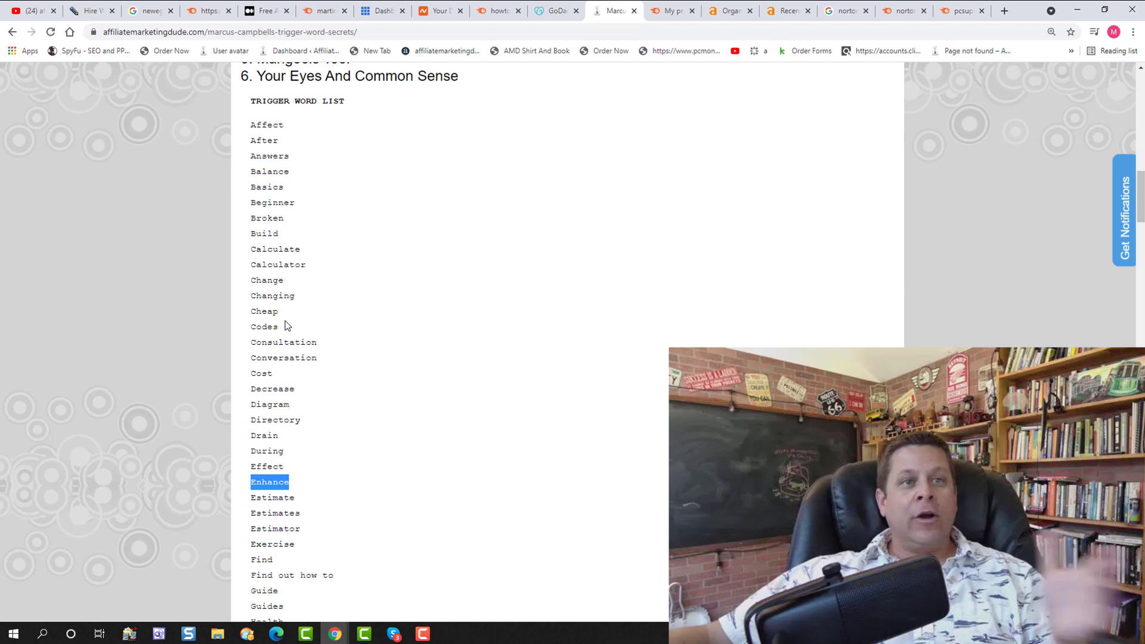
left_click_drag(285, 280, 256, 268)
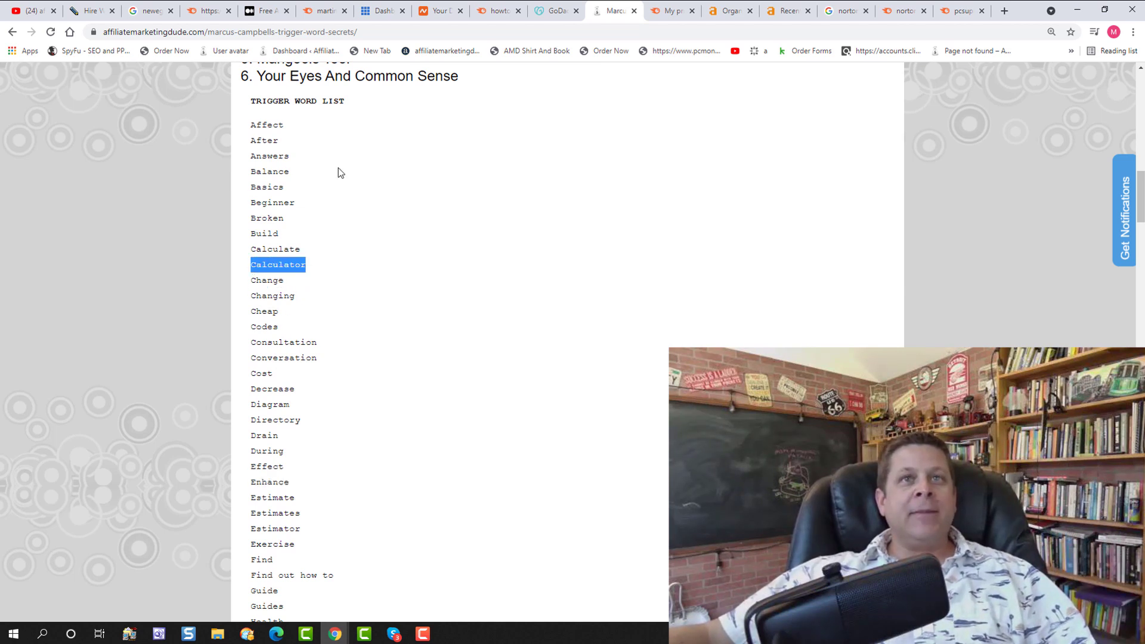
left_click(646, 4)
Look up 'Calculator' in SEMrush, showing 16.6M volume and 89% keyword difficulty.
left_click(450, 117)
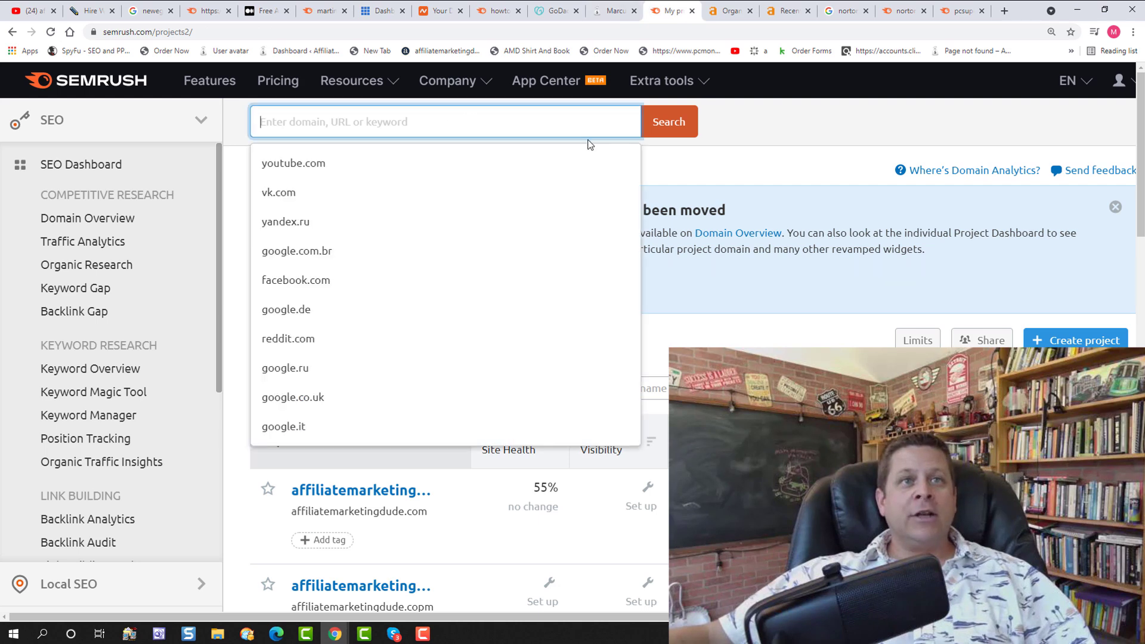
type("Calculator")
left_click(666, 125)
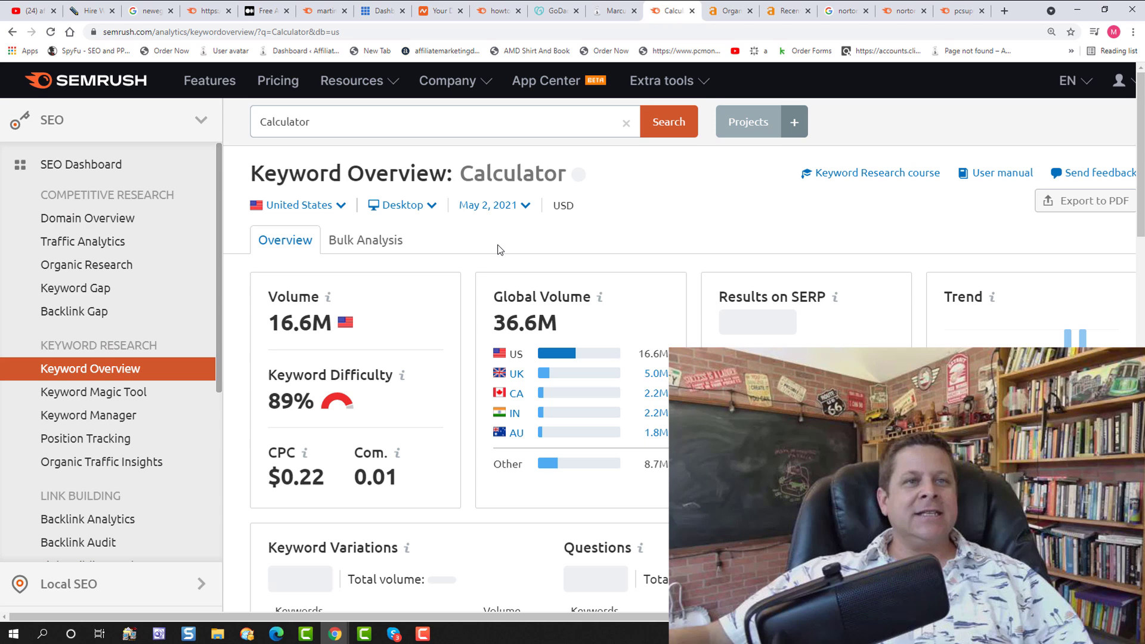
scroll(488, 247, "down", 7)
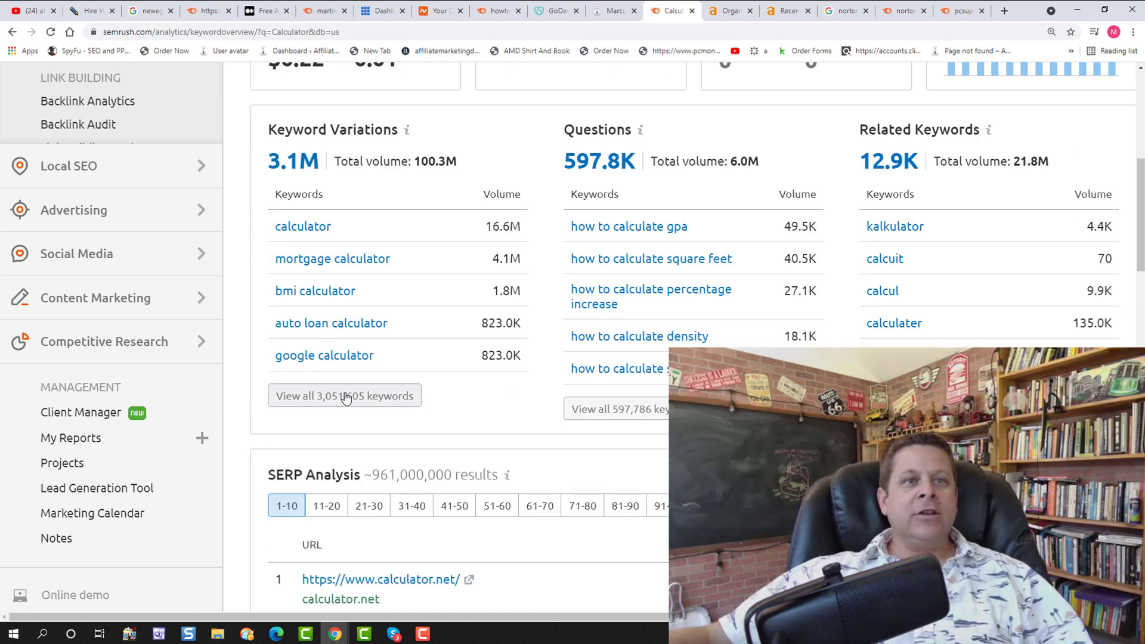
Browse all 3,051,605 Calculator keyword ideas in the Keyword Magic Tool.
left_click(334, 398)
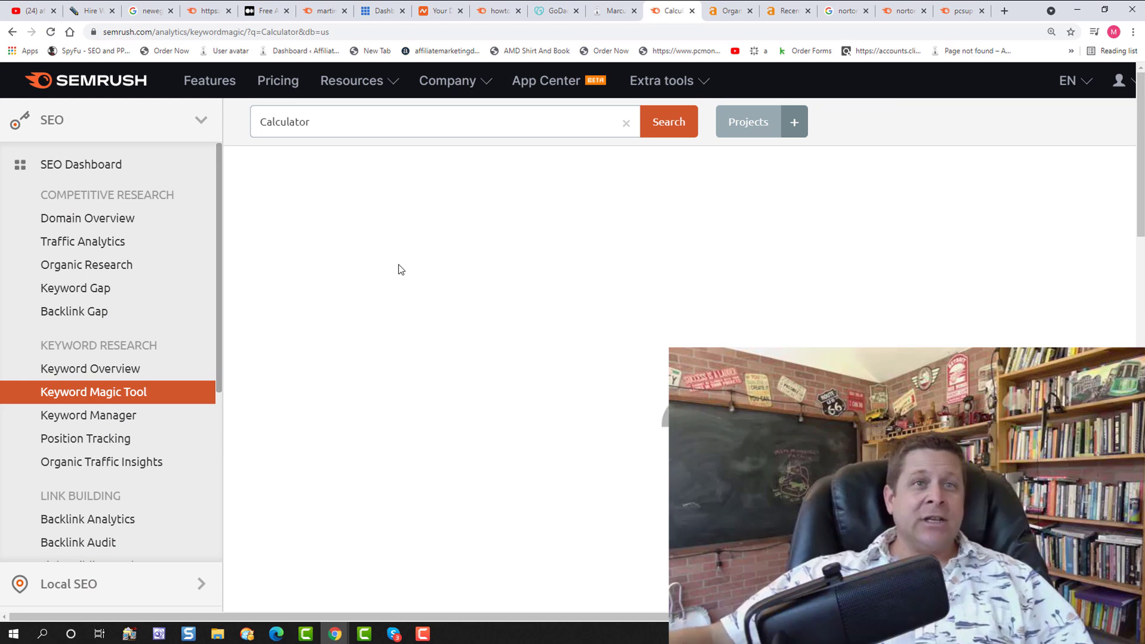
scroll(513, 330, "down", 3)
scroll(514, 330, "down", 1)
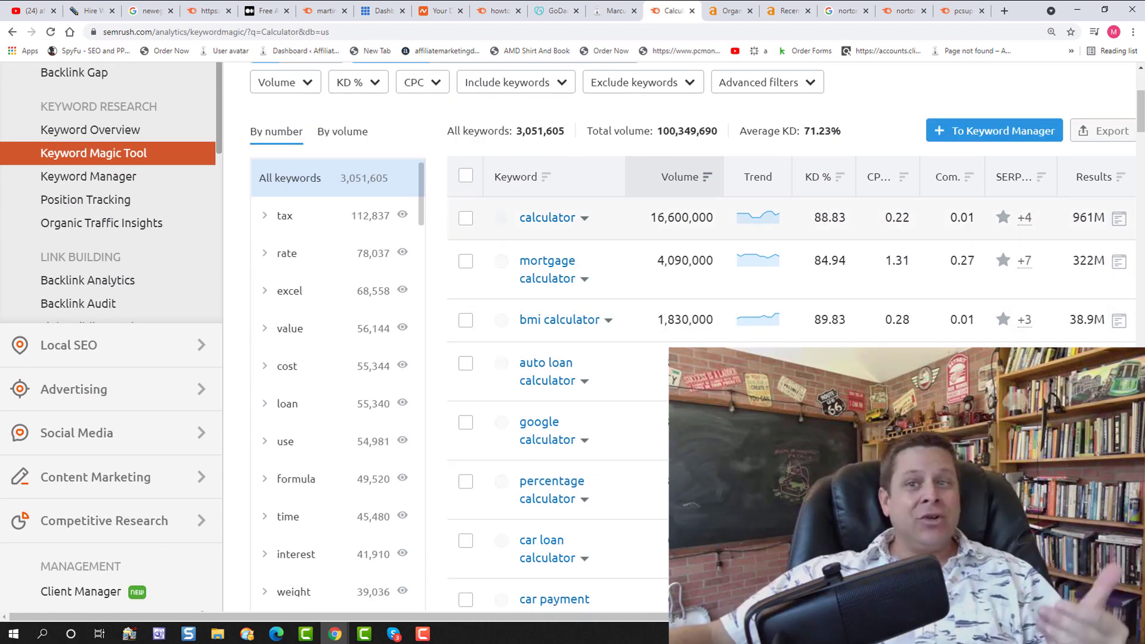
scroll(821, 215, "down", 10)
scroll(796, 381, "down", 10)
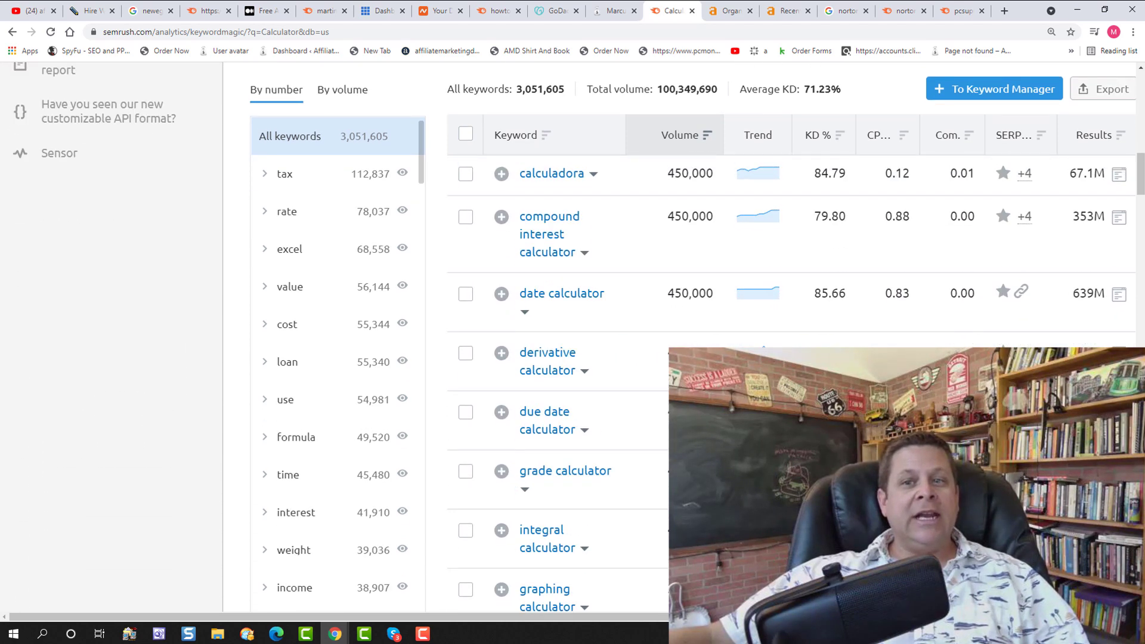
scroll(558, 381, "down", 6)
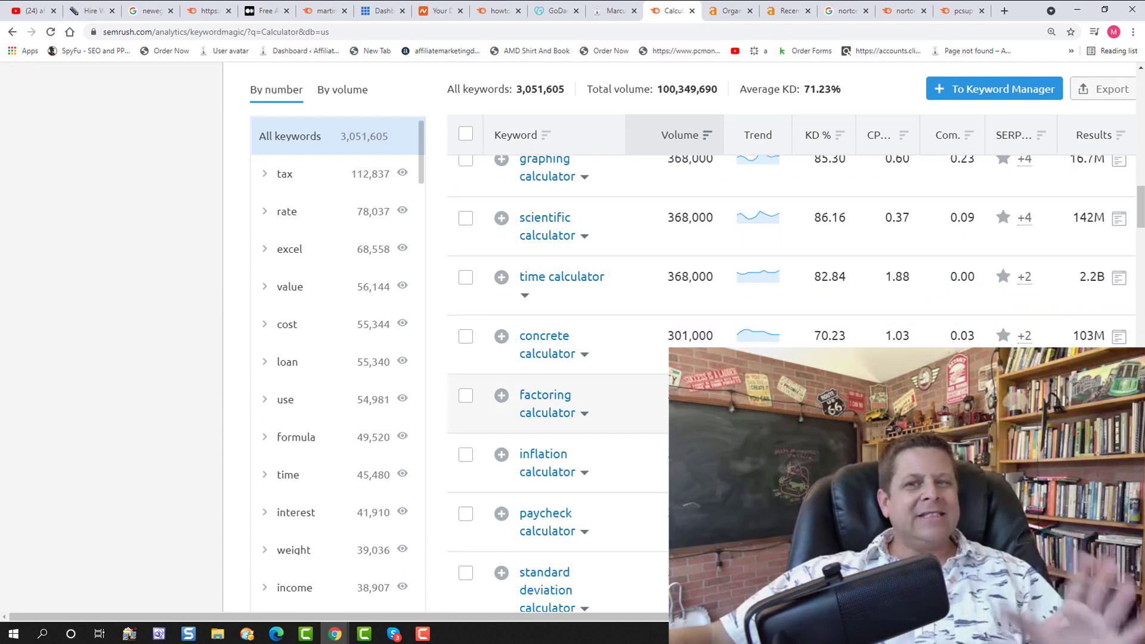
scroll(557, 381, "down", 6)
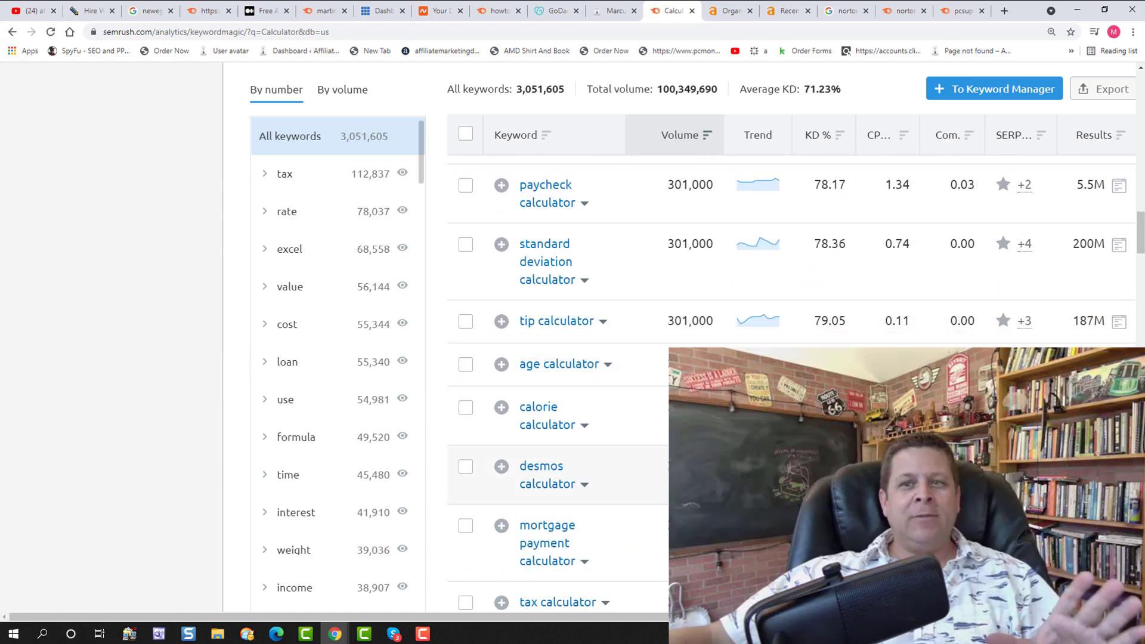
scroll(558, 382, "down", 3)
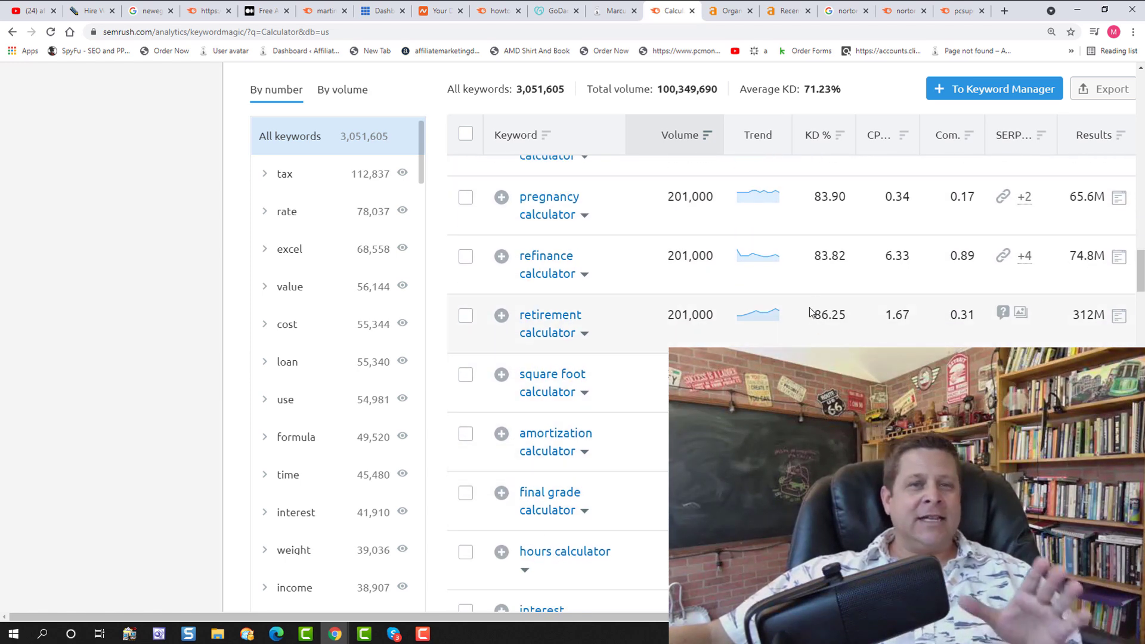
Sort the Calculator keywords by difficulty and browse them, then reopen the howtoaide.com Domain Overview.
left_click(838, 138)
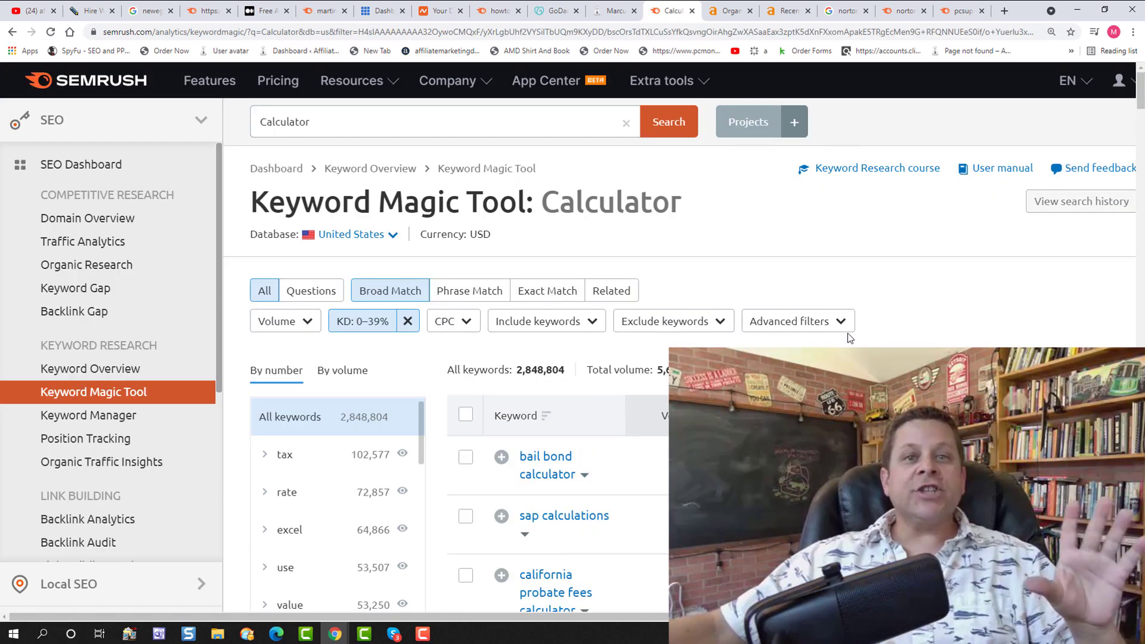
scroll(596, 333, "down", 3)
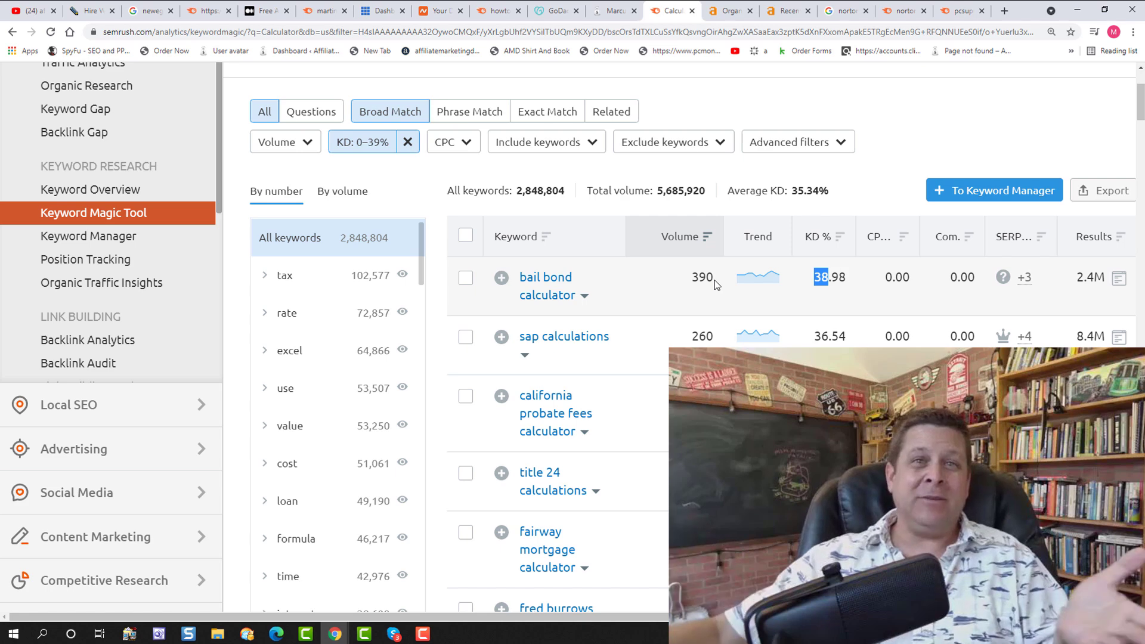
scroll(663, 365, "down", 4)
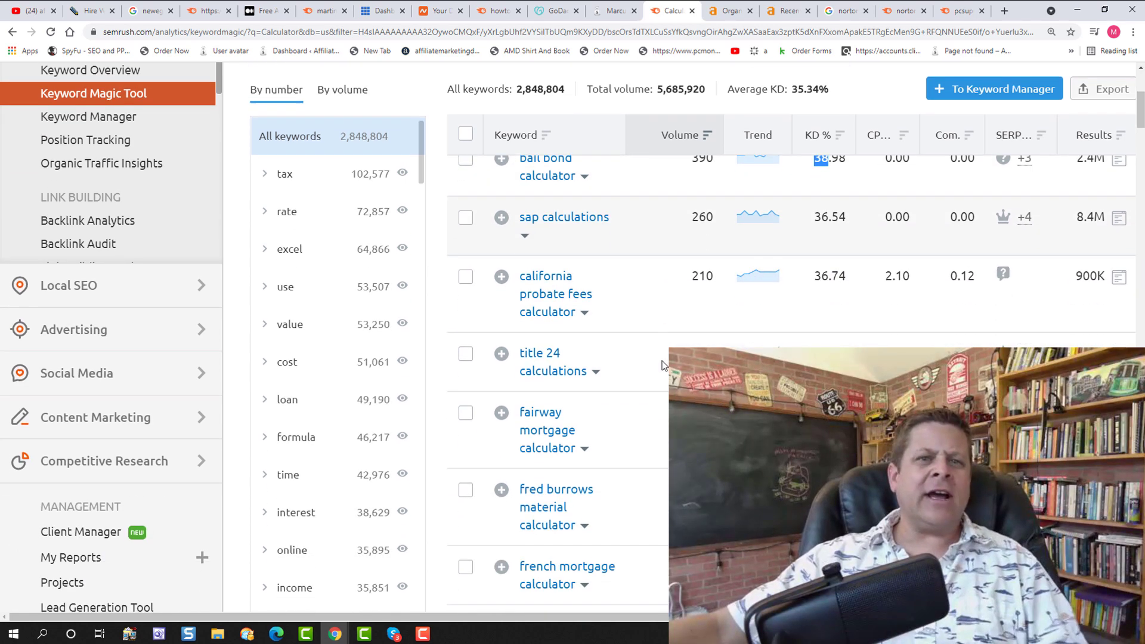
scroll(629, 389, "down", 3)
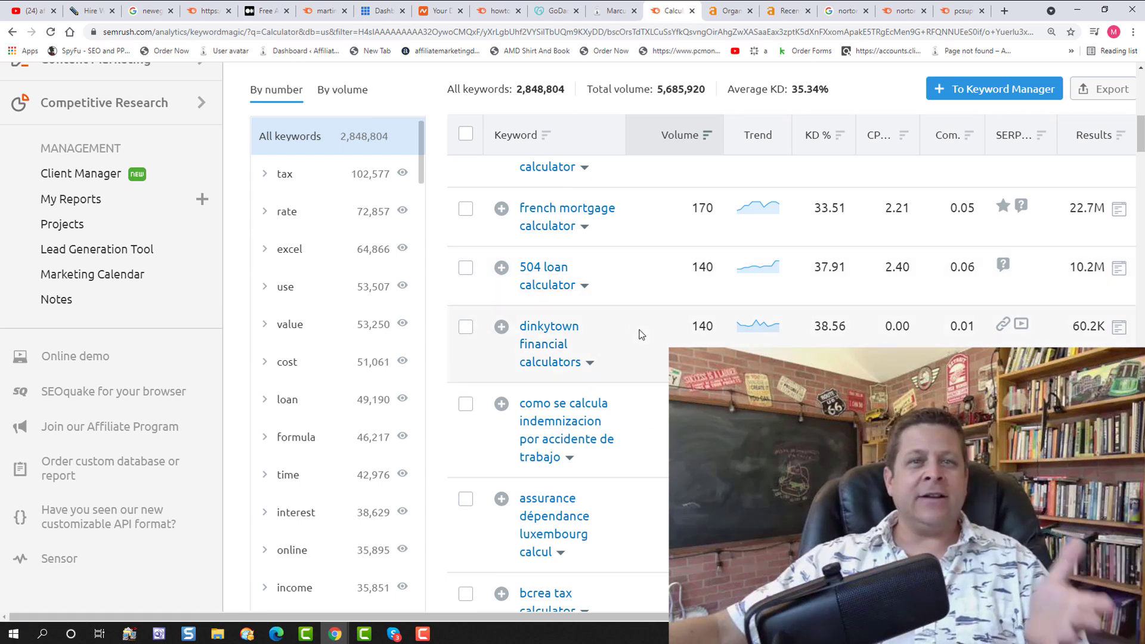
scroll(641, 335, "down", 7)
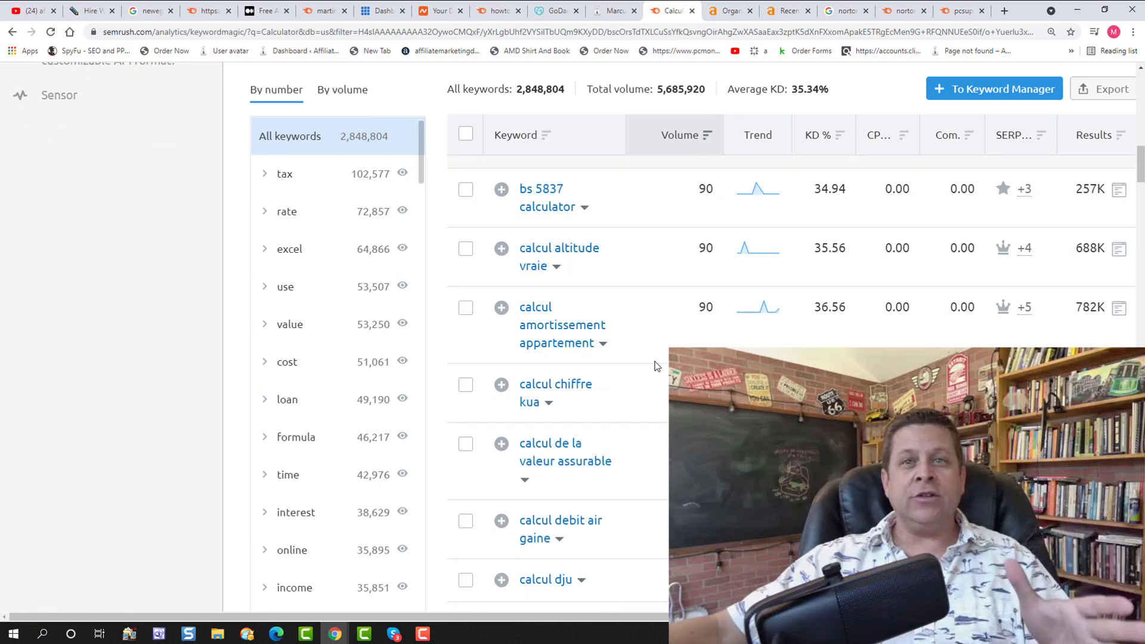
scroll(656, 366, "up", 12)
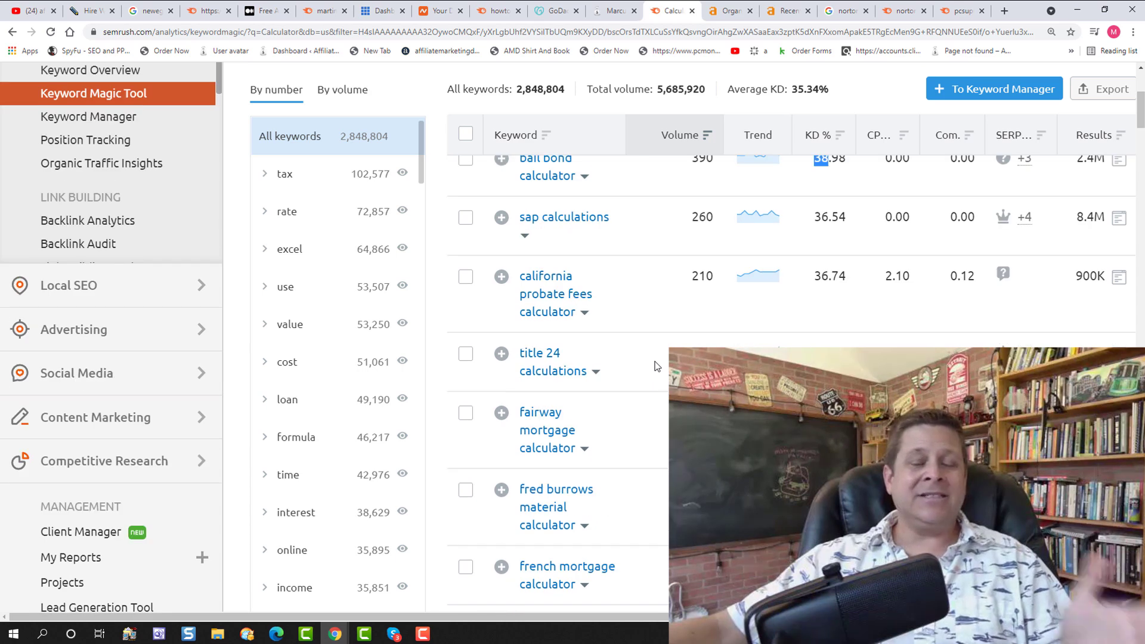
key("ctrl+shift+t")
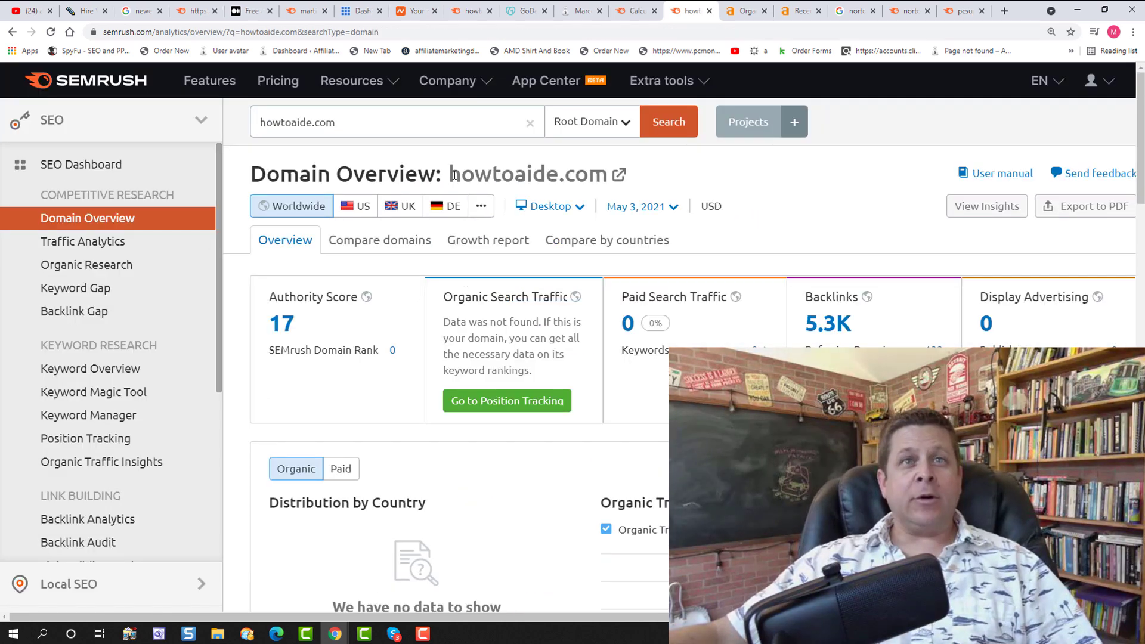
left_click_drag(448, 171, 599, 194)
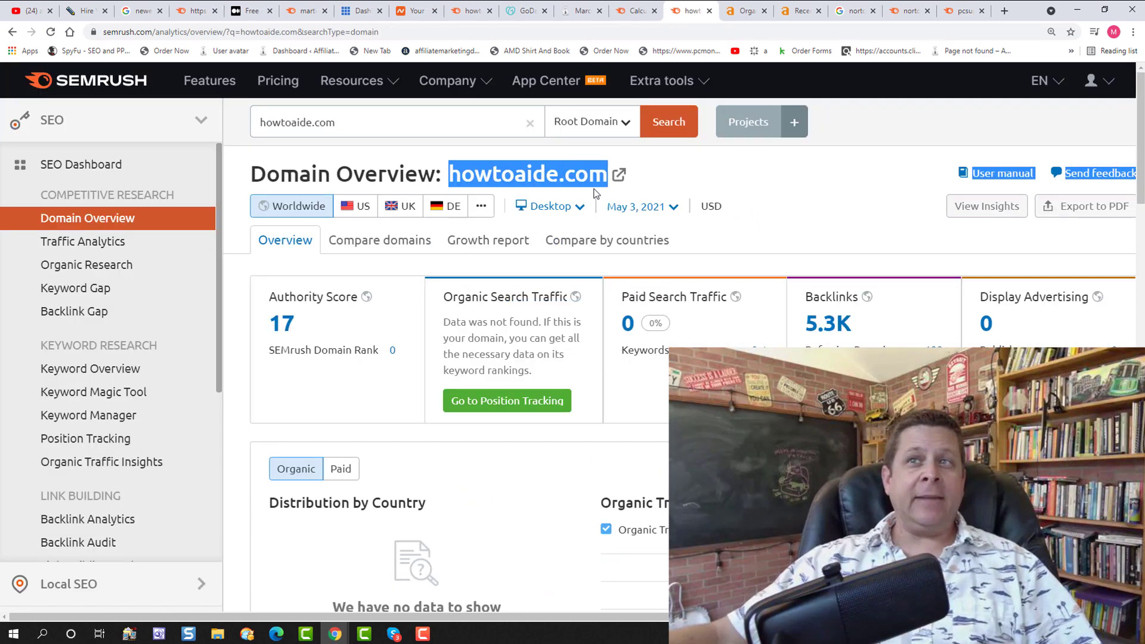
left_click(660, 191)
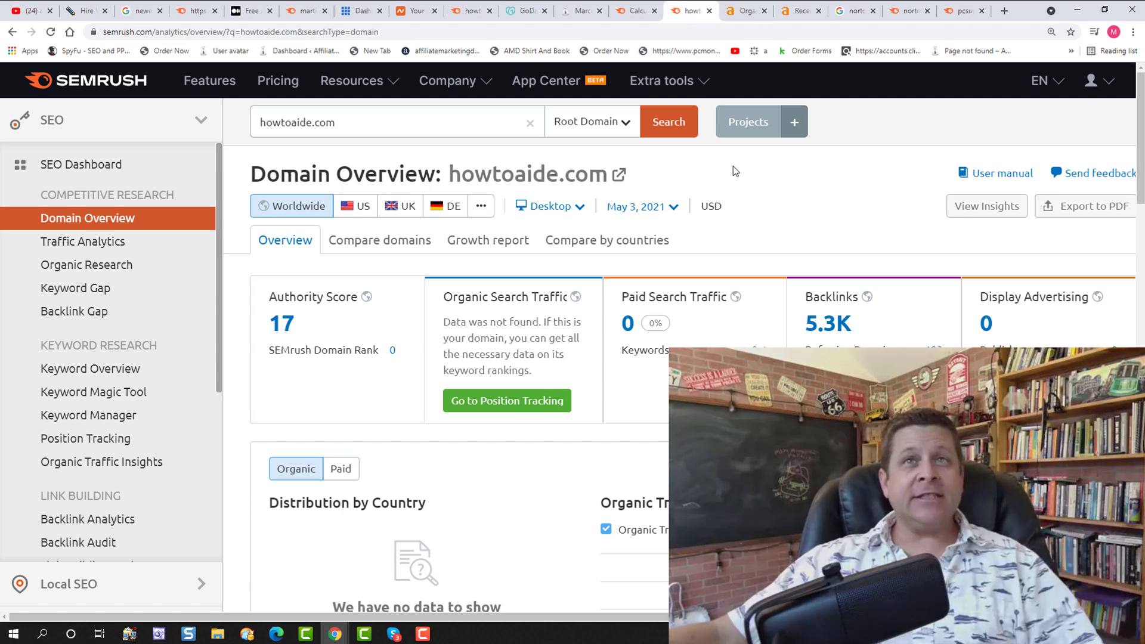
Review howtoaide.com's organic keywords in Ahrefs.
left_click(745, 11)
scroll(695, 147, "down", 4)
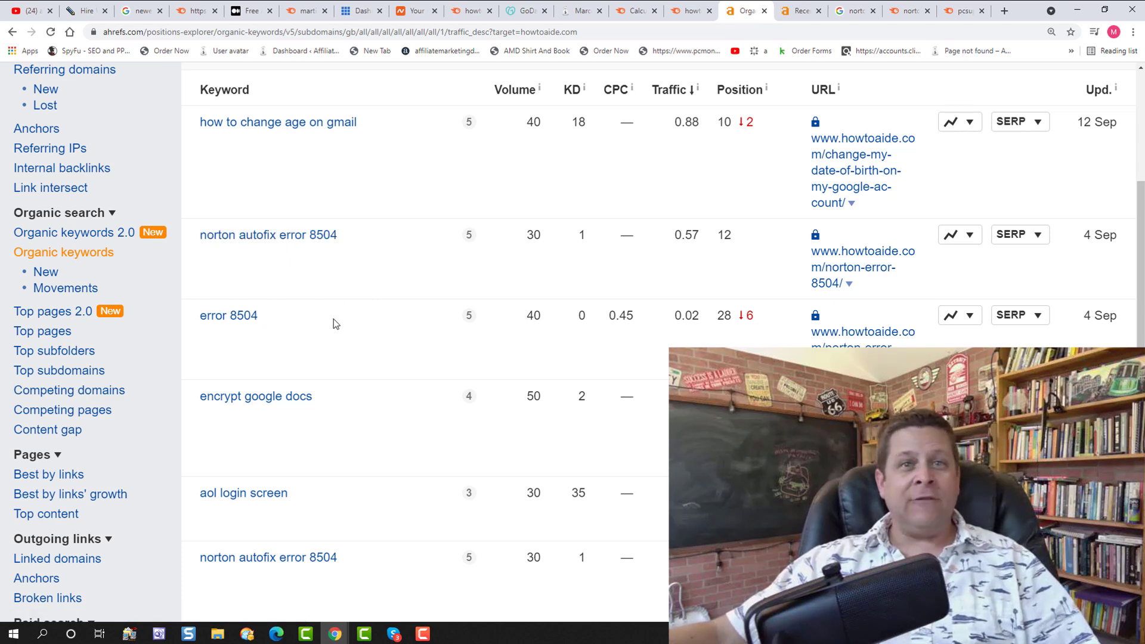
scroll(363, 299, "down", 5)
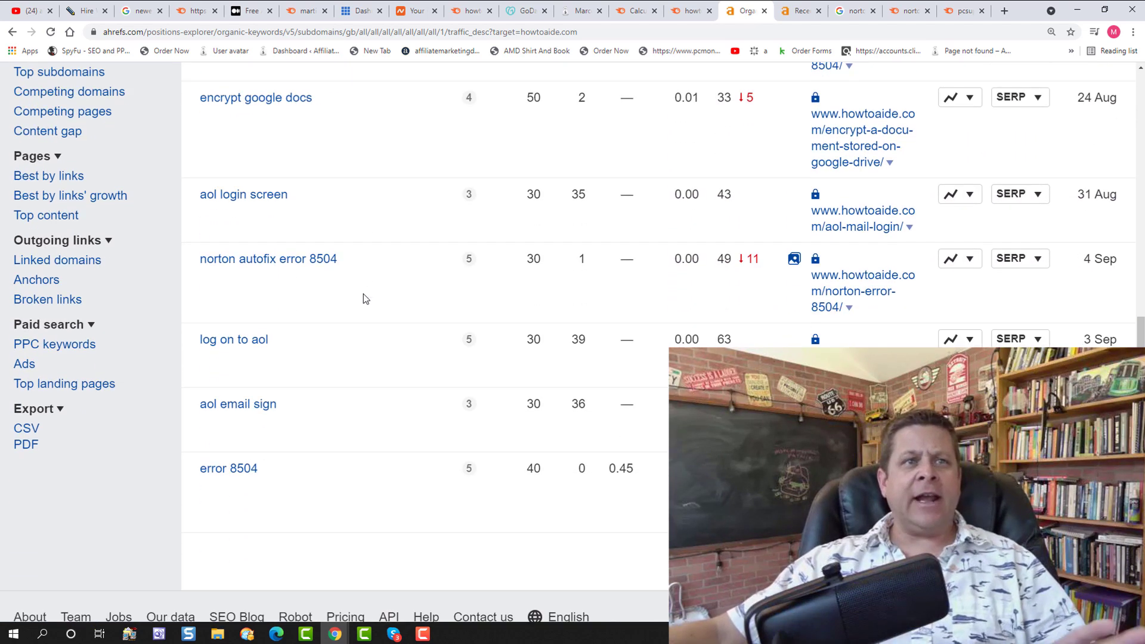
scroll(365, 298, "up", 5)
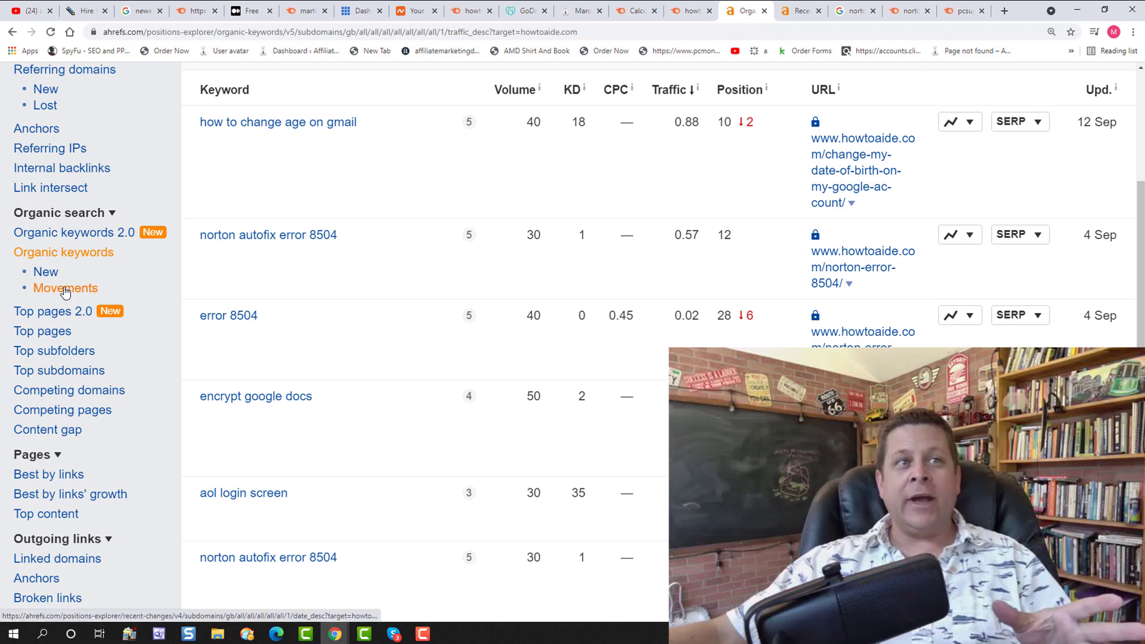
Inspect the Ahrefs Movements report of lost keyword rankings, then return to SEMrush.
left_click(66, 290)
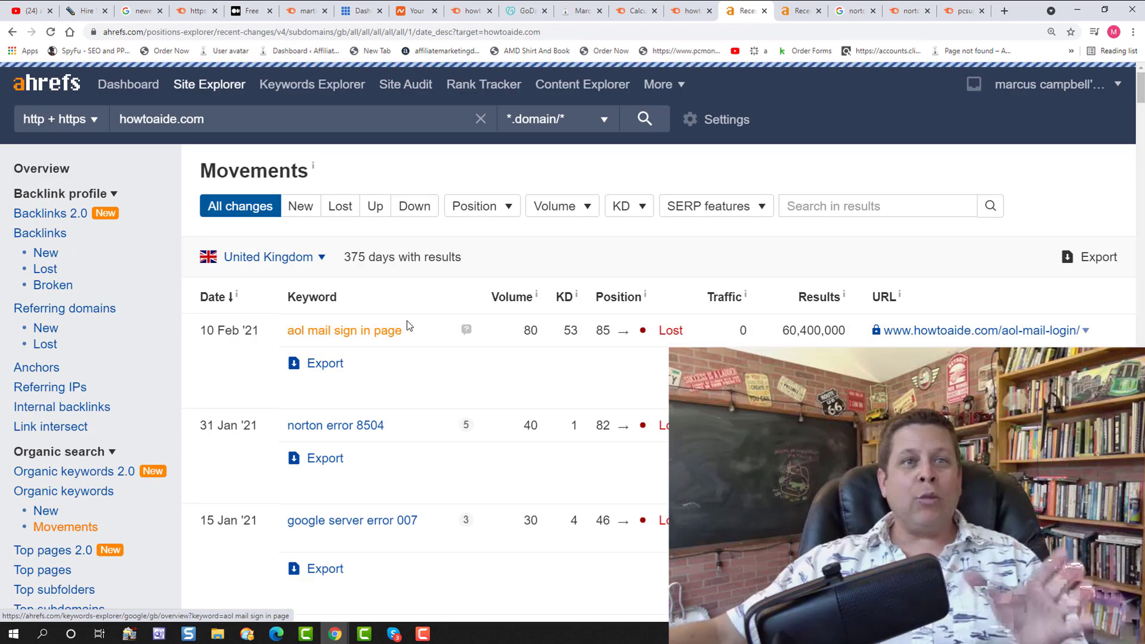
scroll(424, 332, "down", 13)
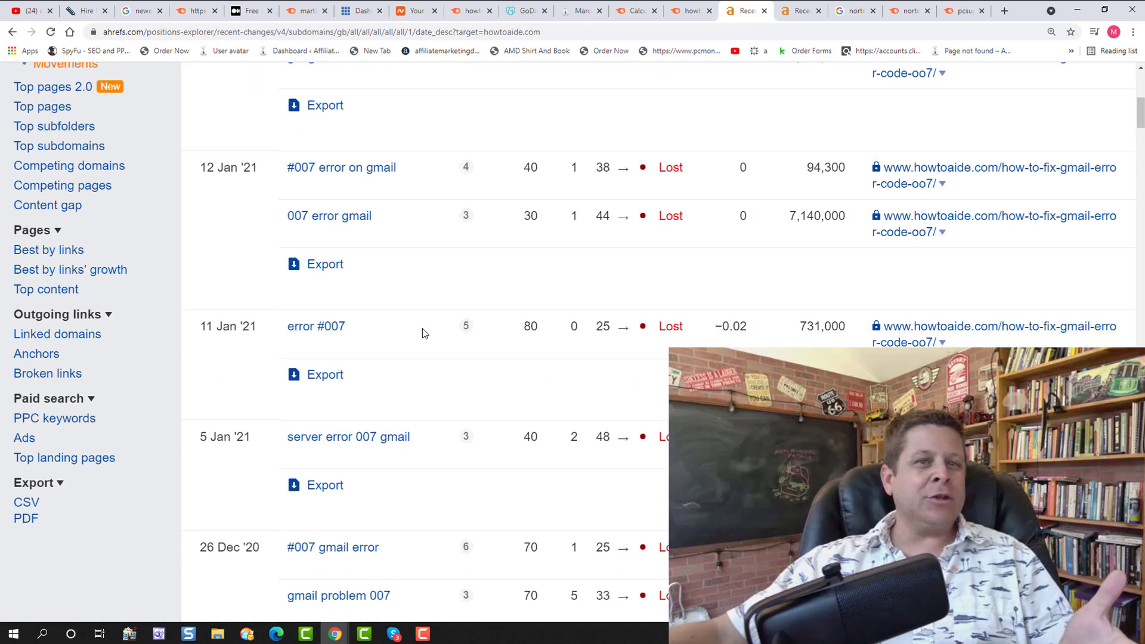
scroll(422, 329, "down", 2)
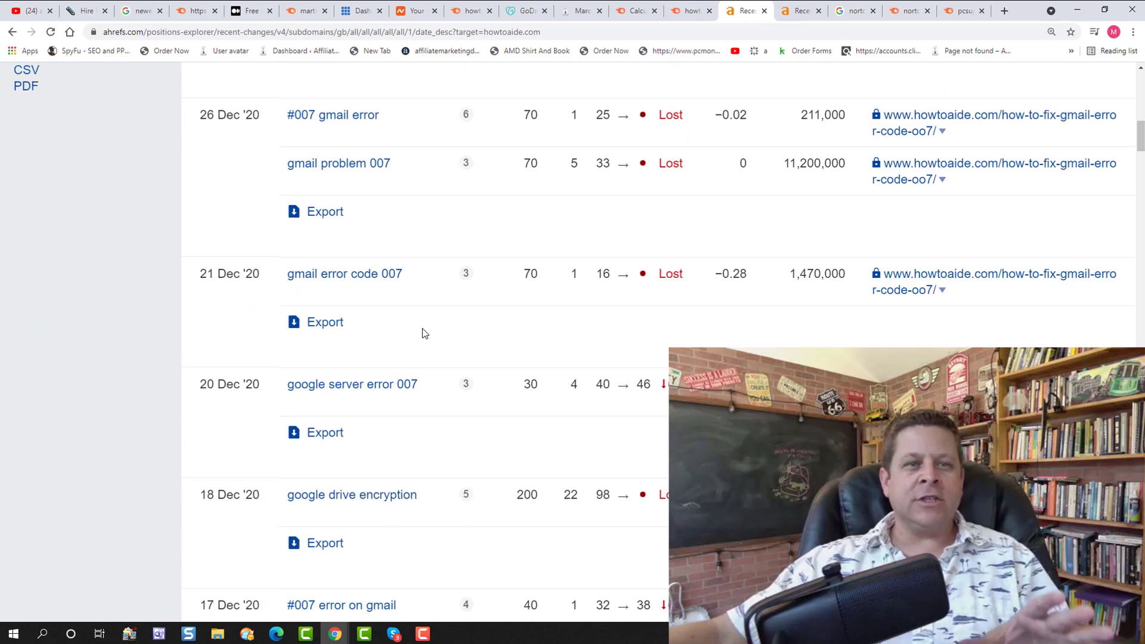
scroll(422, 329, "down", 3)
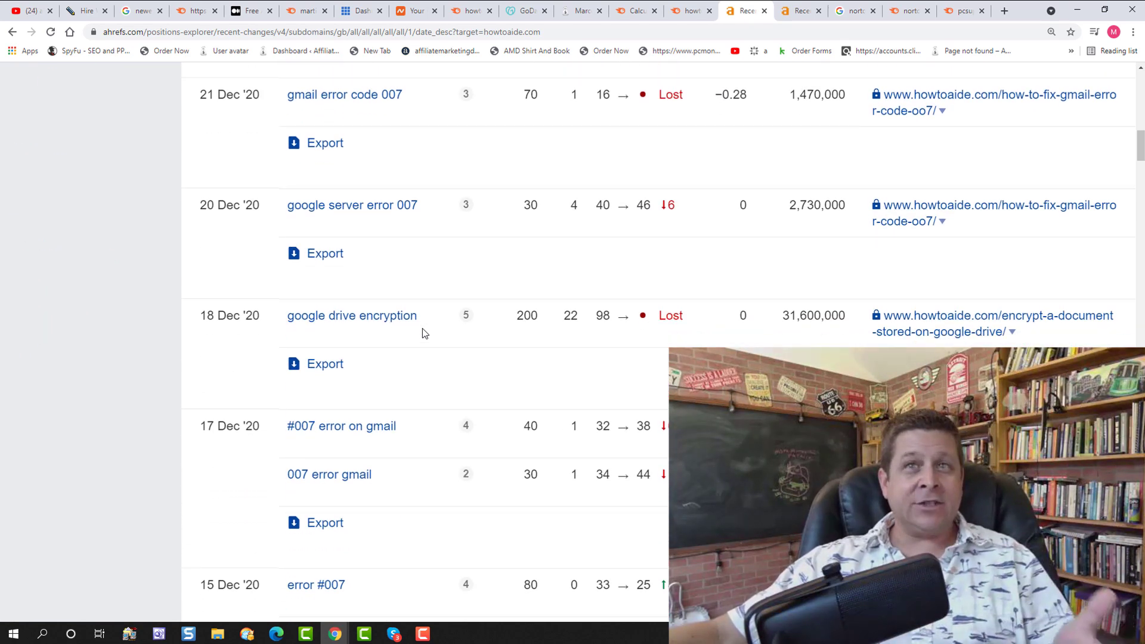
left_click(699, 8)
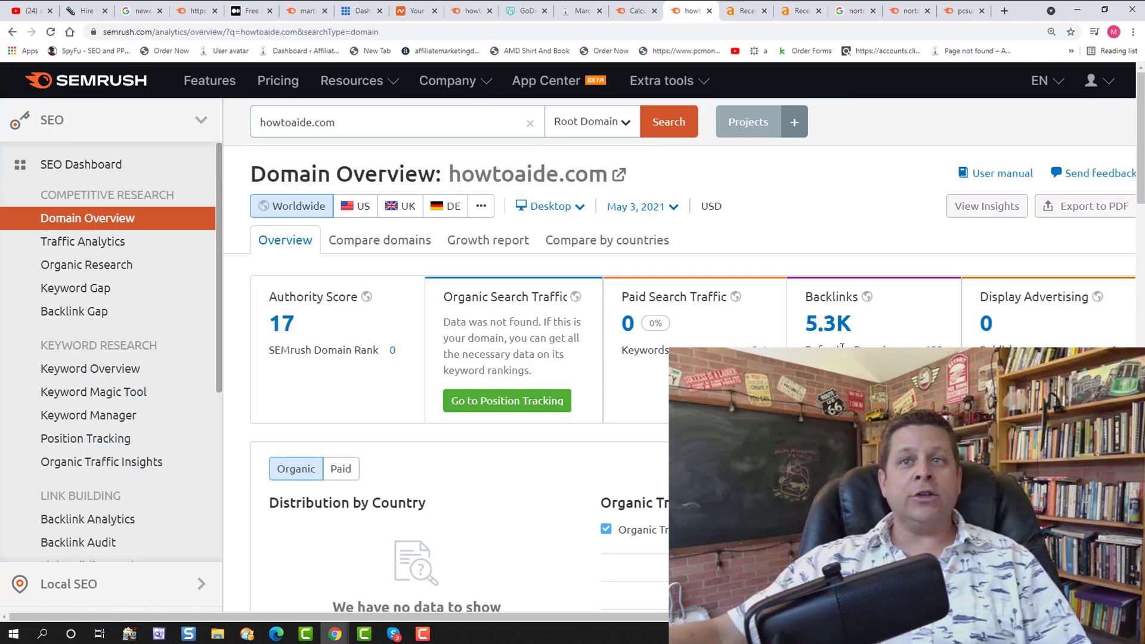
Browse howtoaide.com's 5.3K backlinks, then list its 267 indexed pages, many returning 404.
left_click(834, 325)
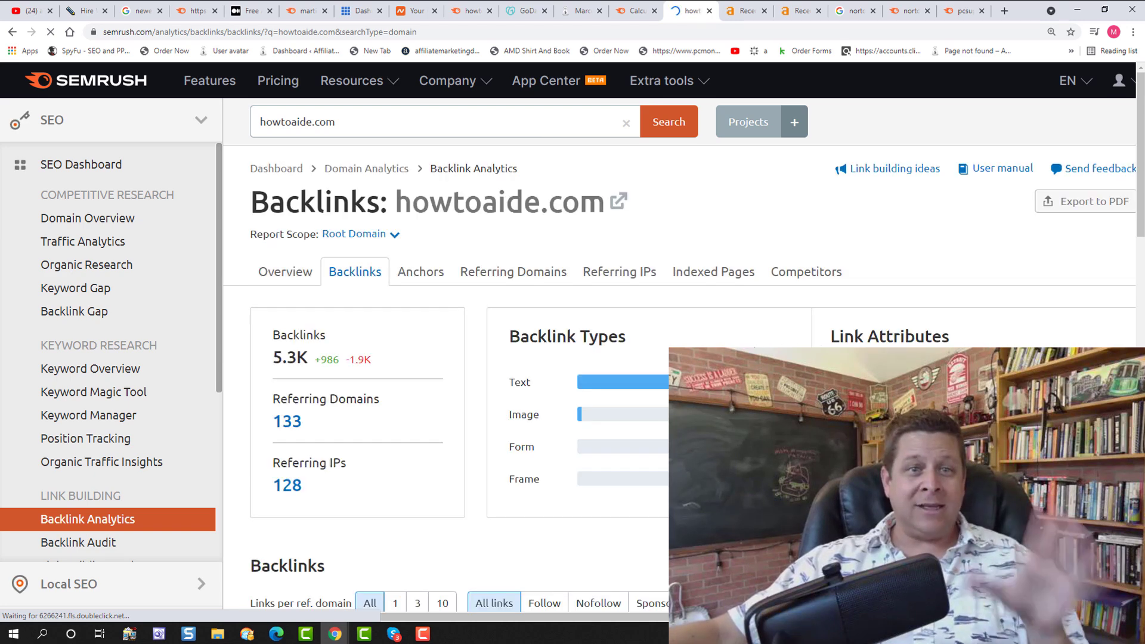
scroll(572, 334, "down", 7)
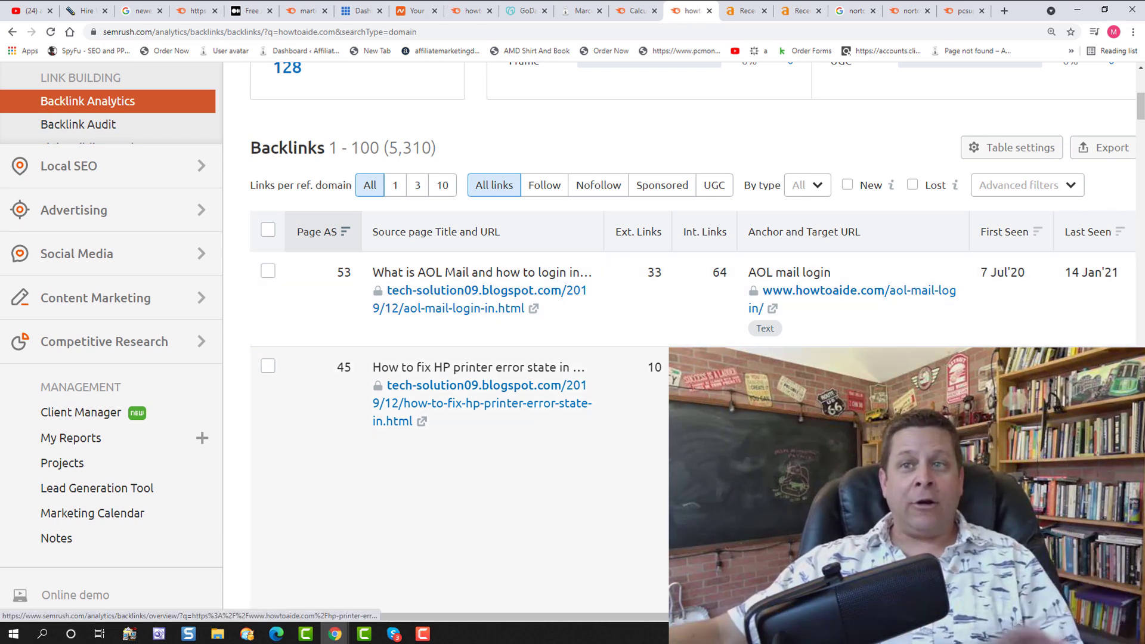
scroll(573, 332, "down", 2)
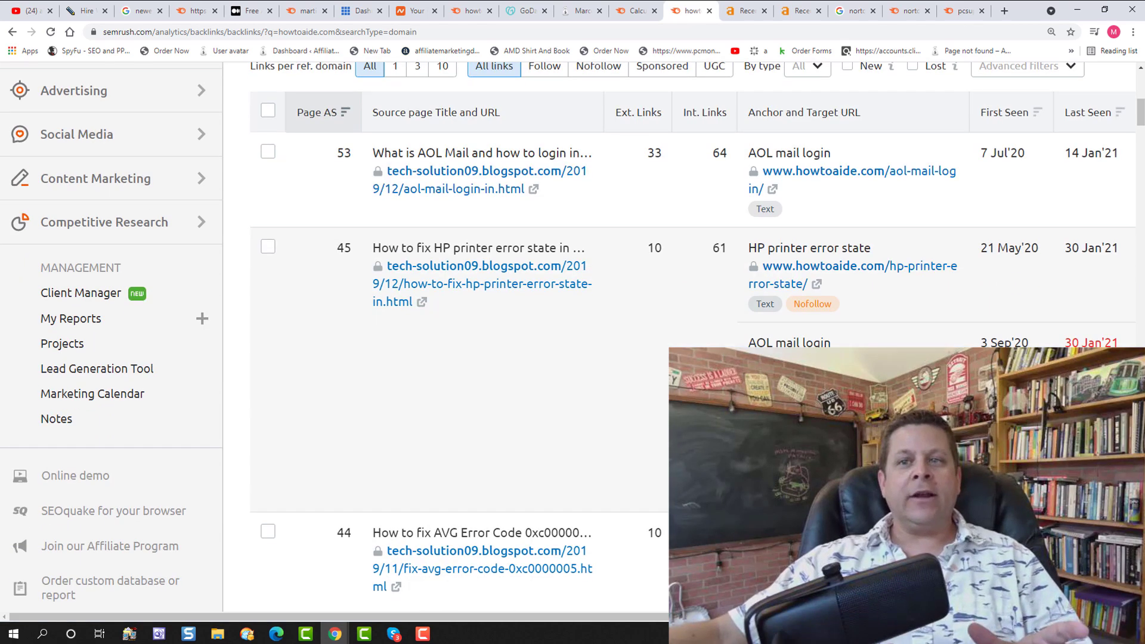
scroll(572, 332, "down", 3)
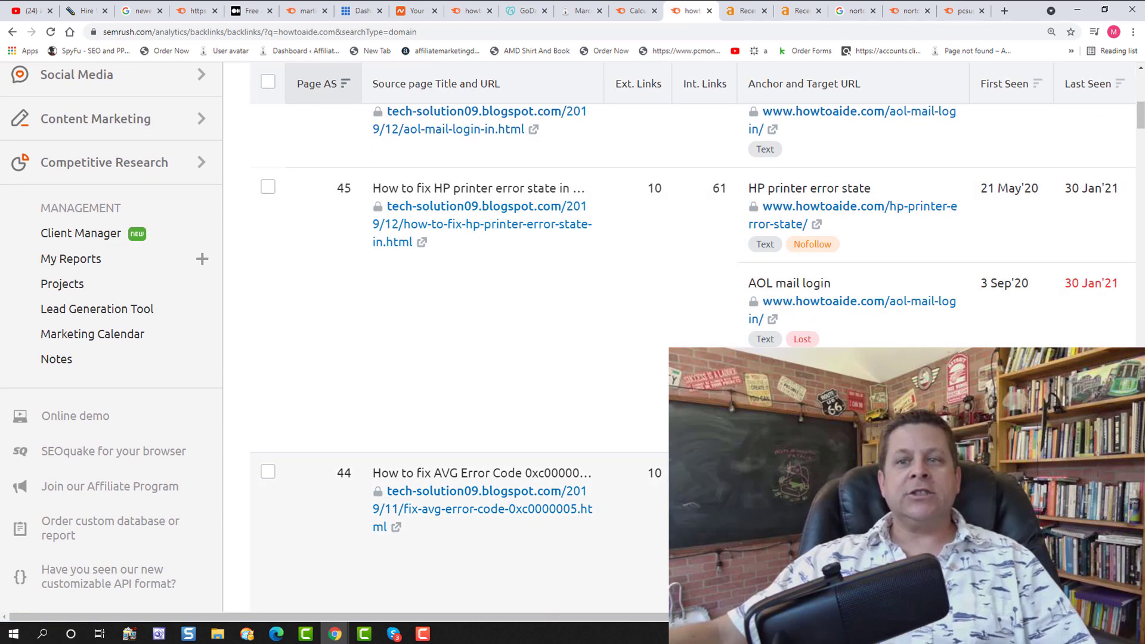
scroll(572, 331, "down", 5)
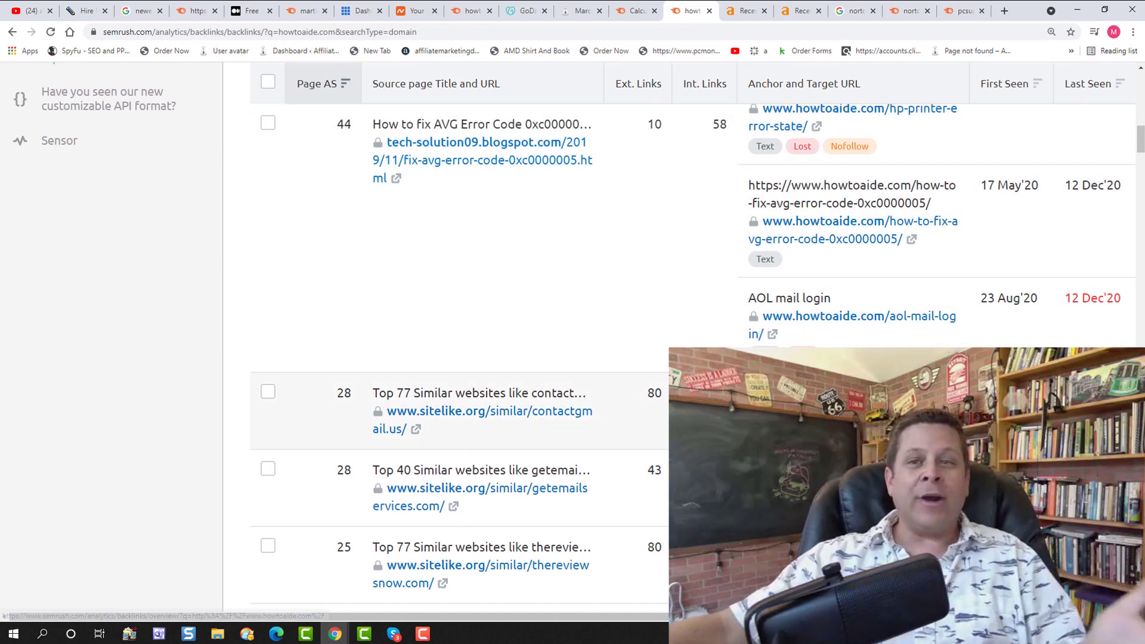
scroll(453, 332, "down", 4)
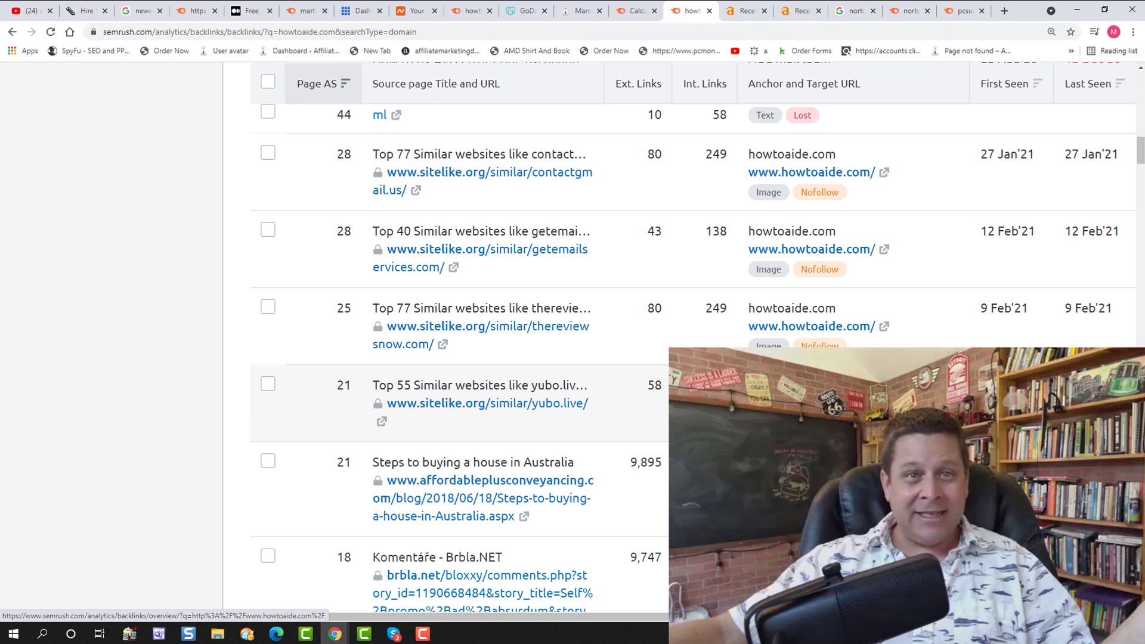
left_click(713, 271)
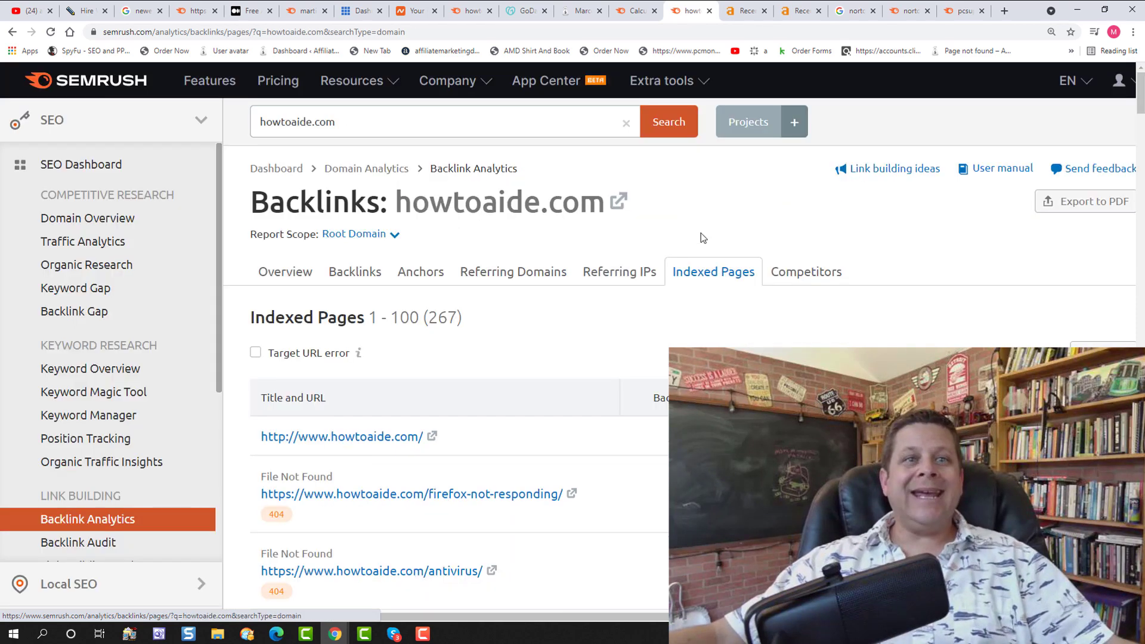
scroll(703, 238, "down", 8)
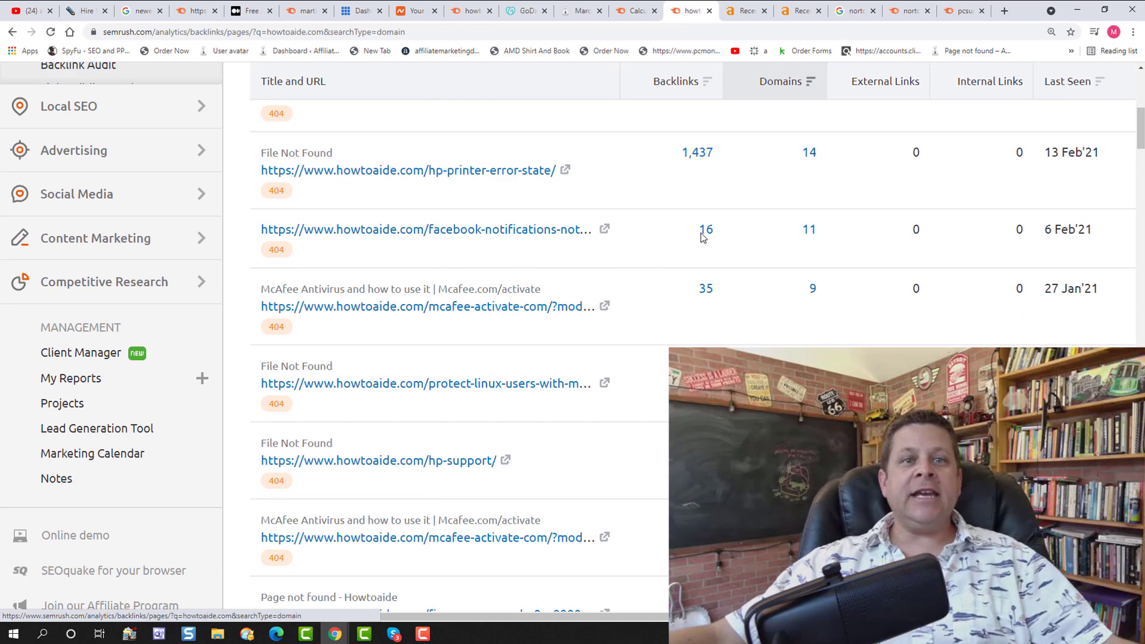
scroll(703, 238, "down", 6)
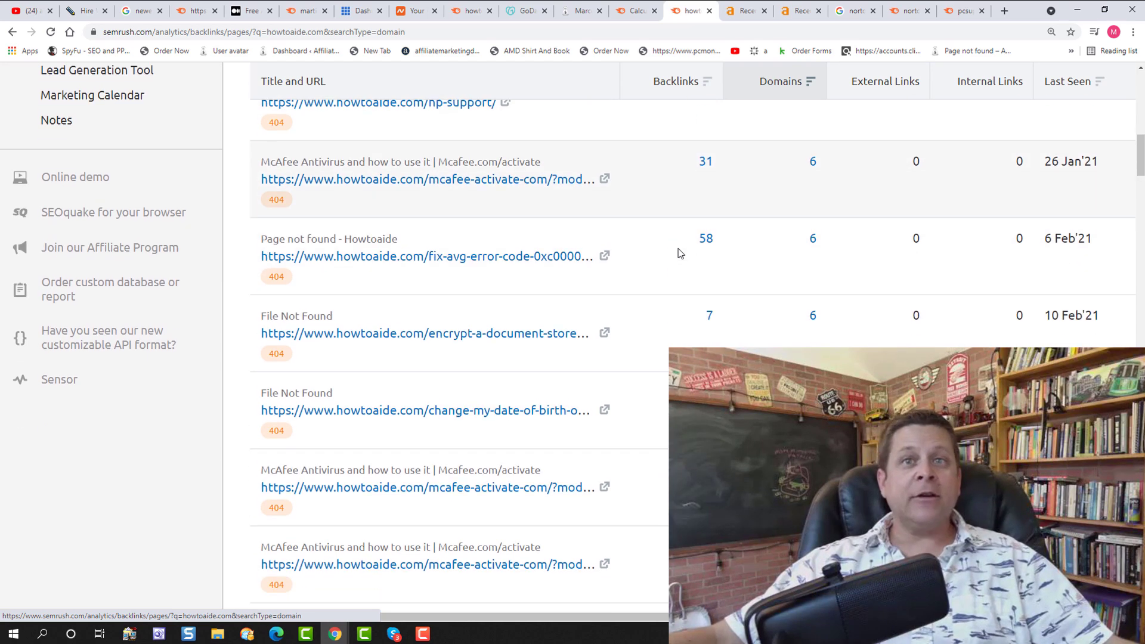
scroll(680, 253, "down", 10)
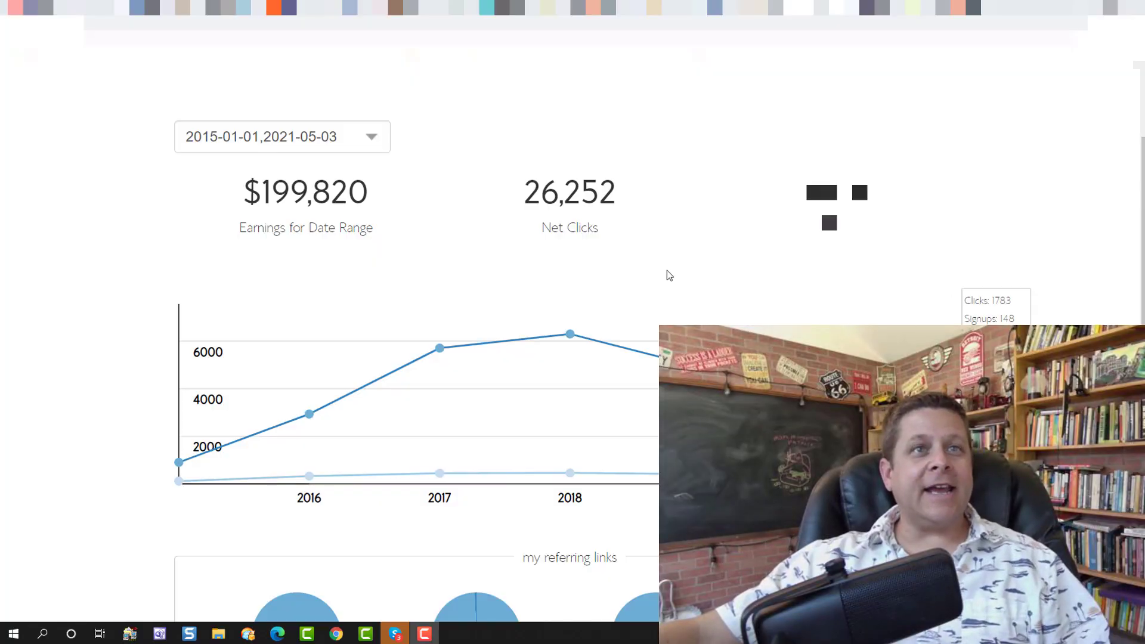
Leave the $199,820 earnings dashboard for the Google results on 'norton autofix error 8504'.
left_click_drag(315, 190, 373, 200)
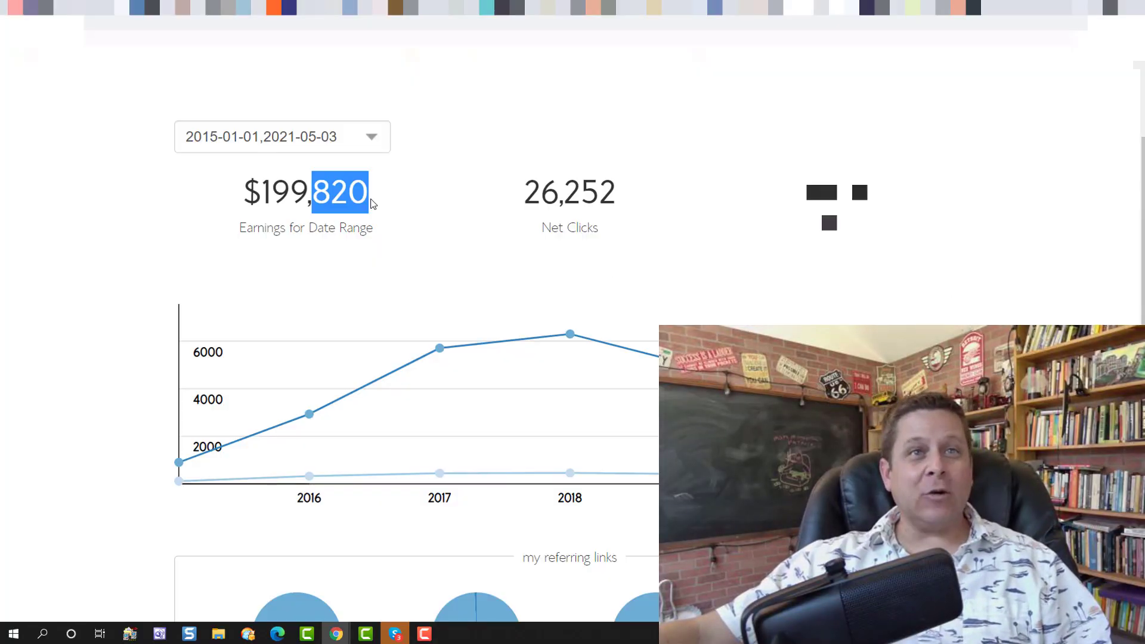
left_click(439, 277)
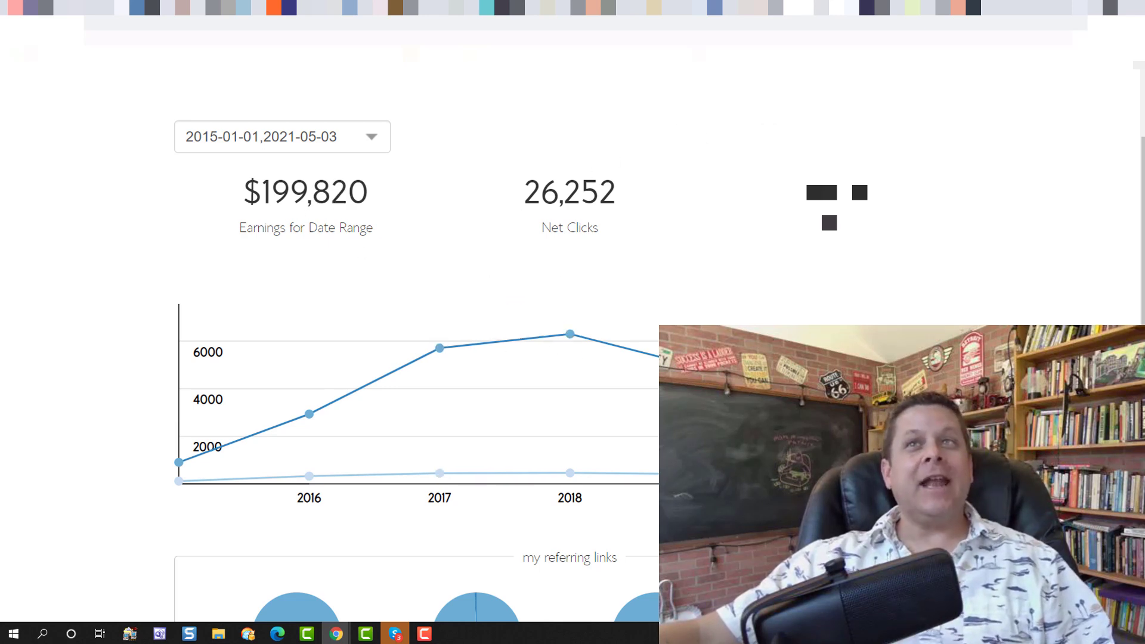
left_click(847, 4)
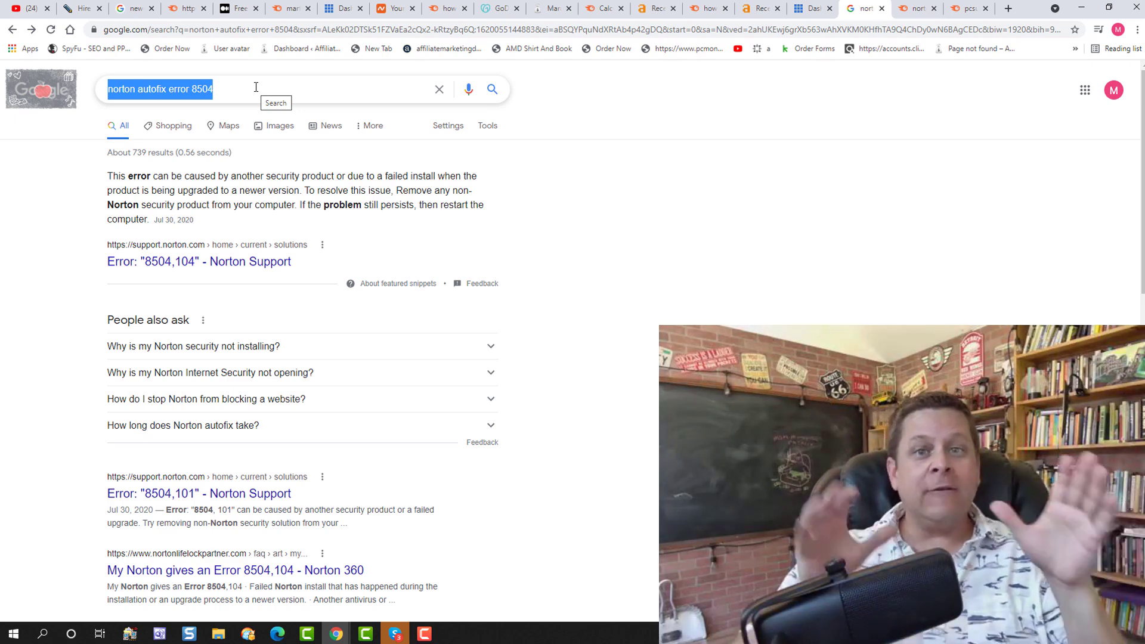
Search Google for 'norton error 8504' and scroll down to the PcSupremo result.
type("norton error 8504")
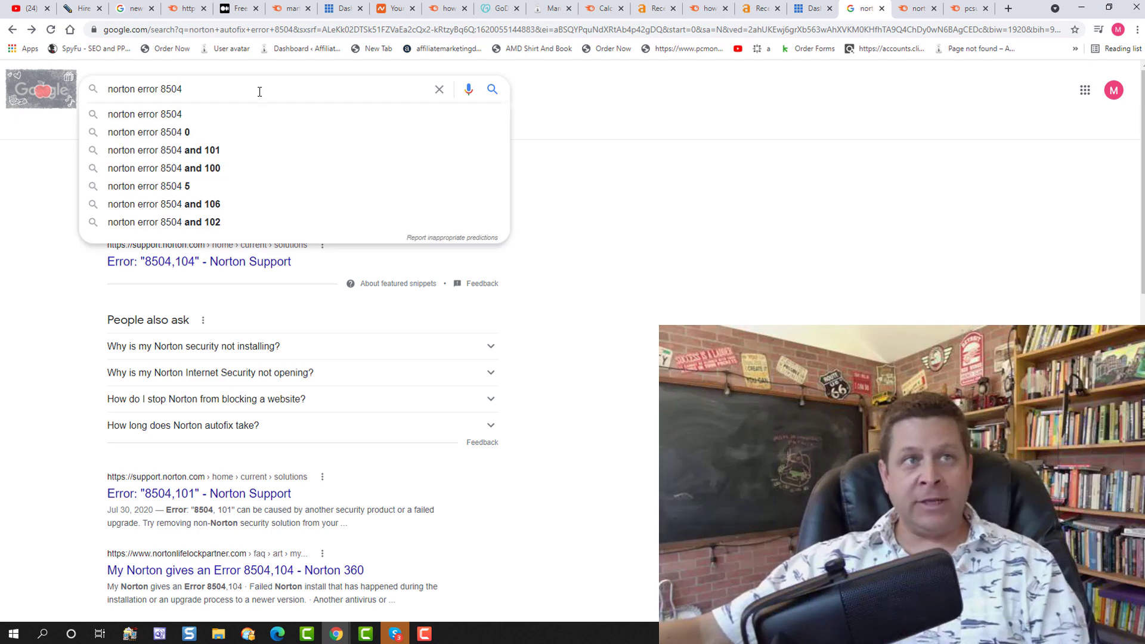
key("Return")
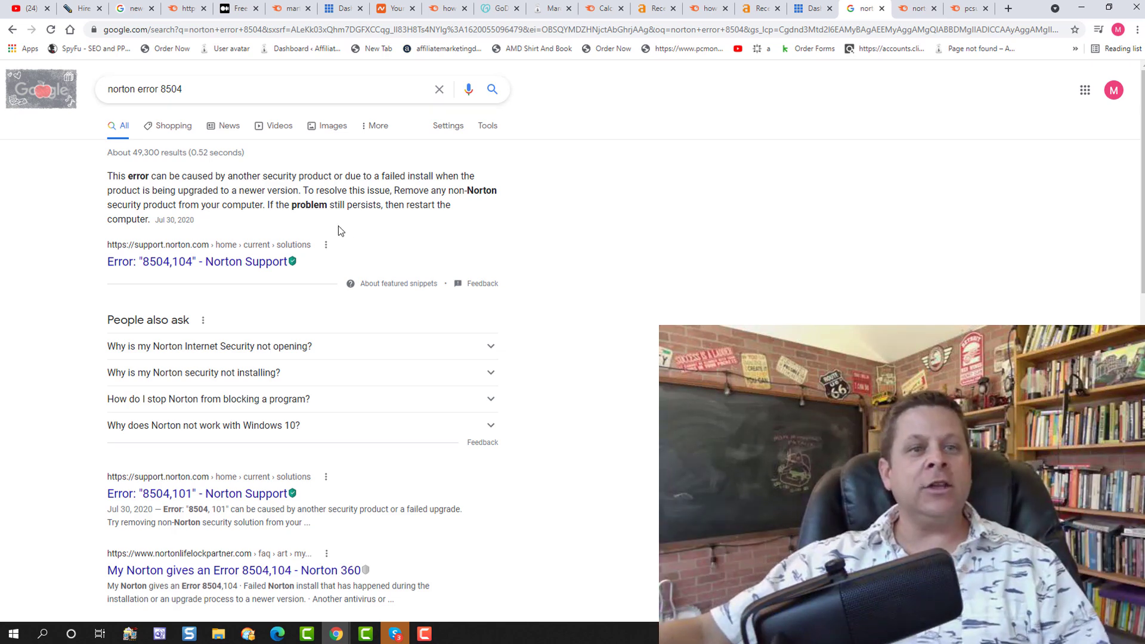
scroll(346, 237, "down", 2)
scroll(345, 236, "down", 3)
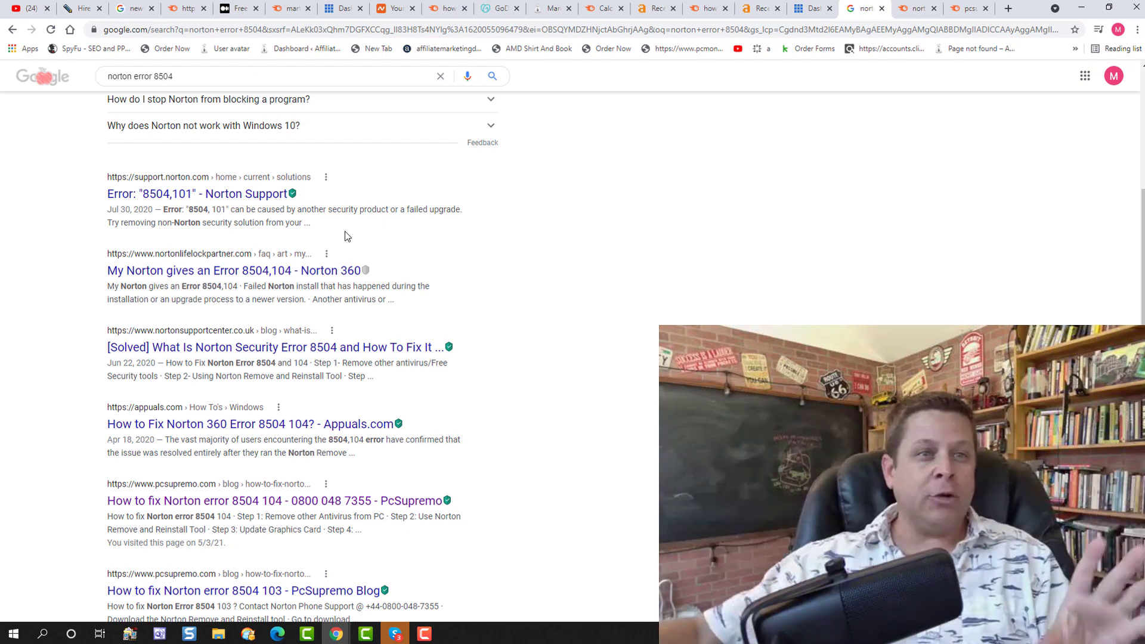
scroll(465, 402, "down", 1)
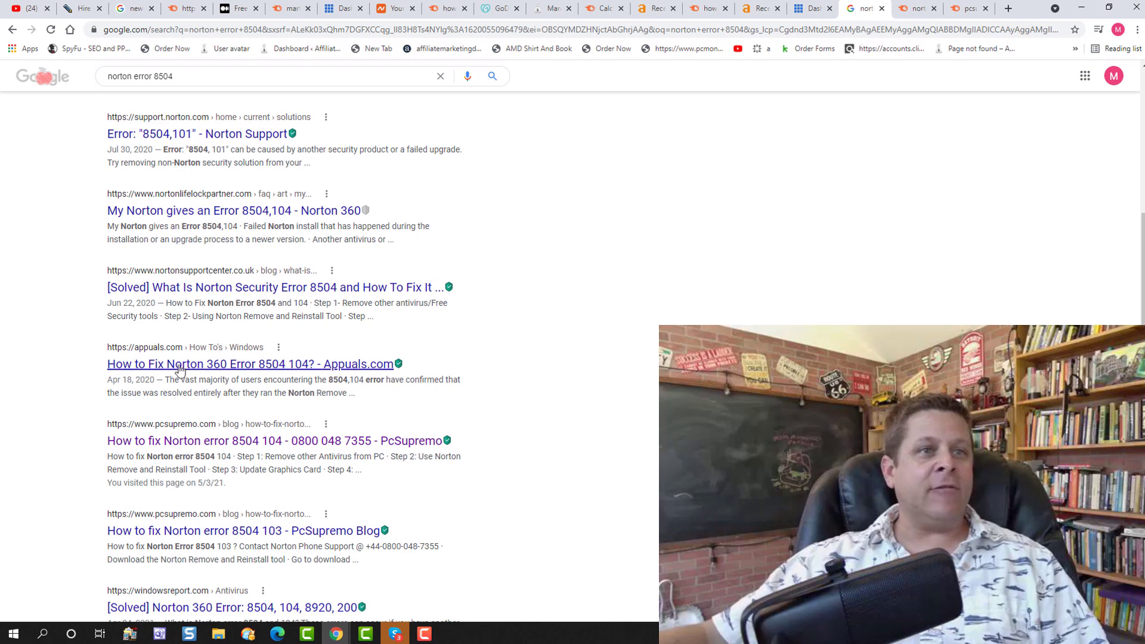
scroll(174, 432, "down", 1)
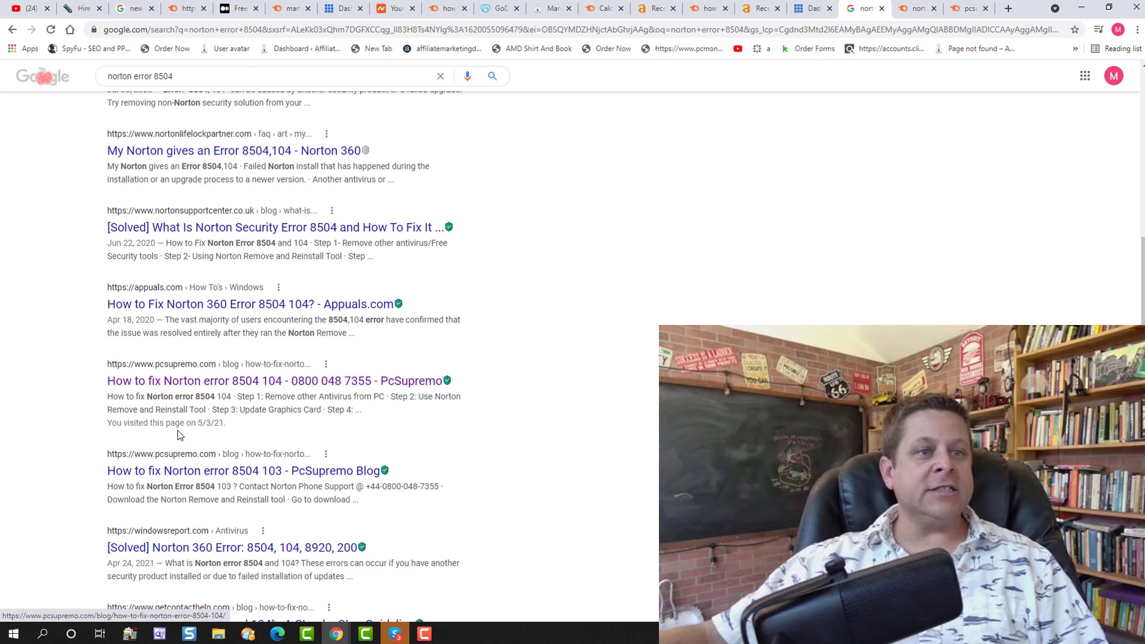
scroll(181, 426, "down", 2)
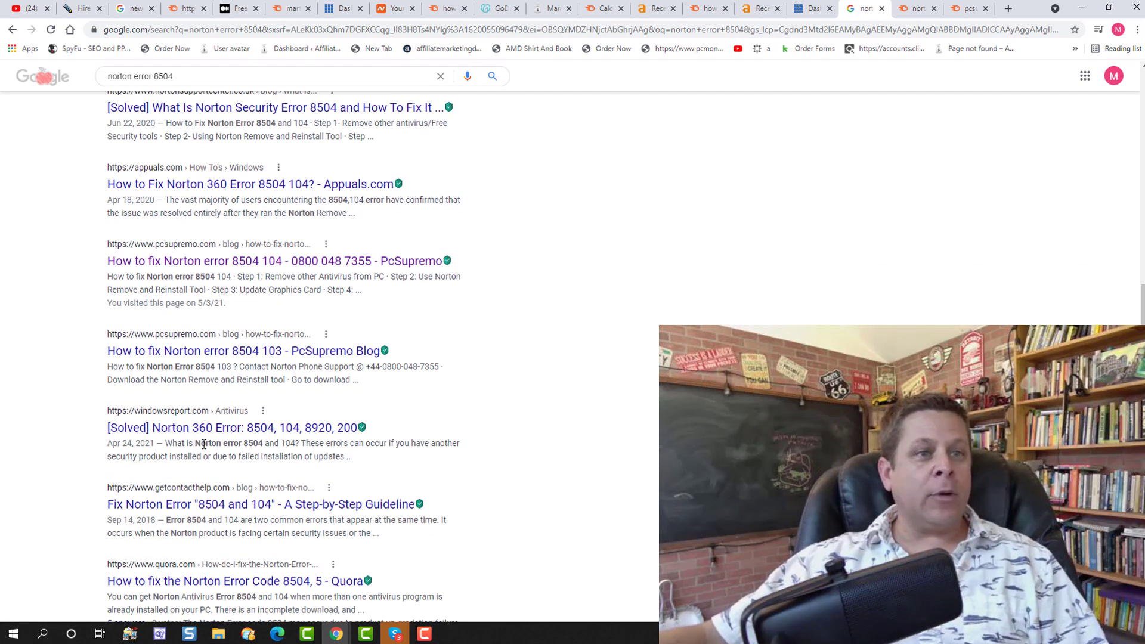
scroll(203, 444, "down", 1)
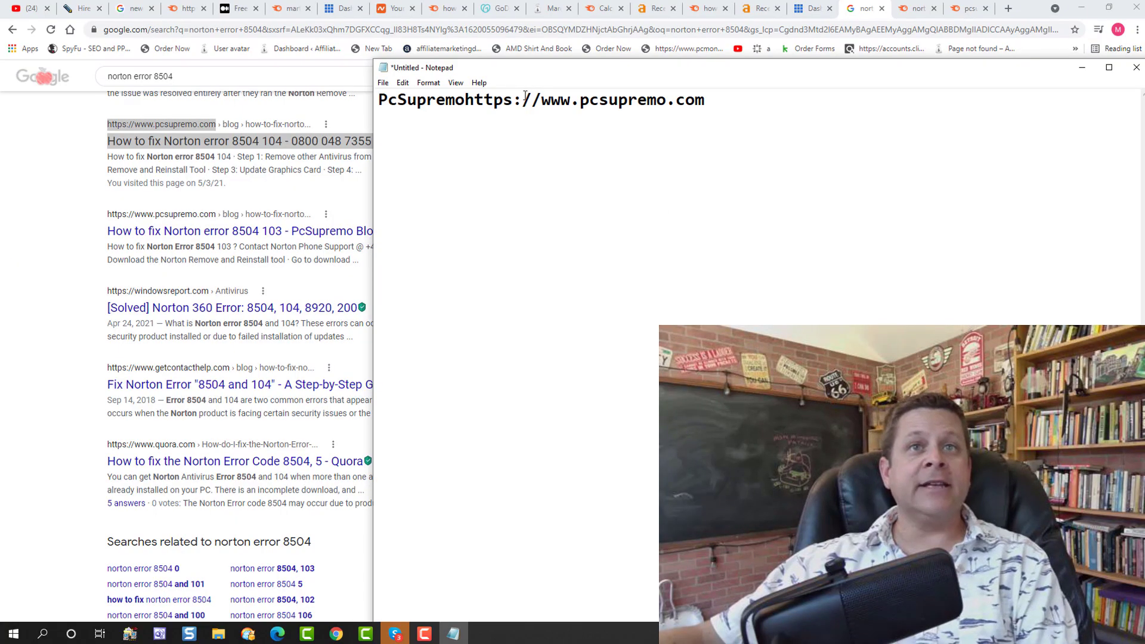
Trim the first note line to pcsupremo.com and select the windowsreport result in Google.
key("shift+Home")
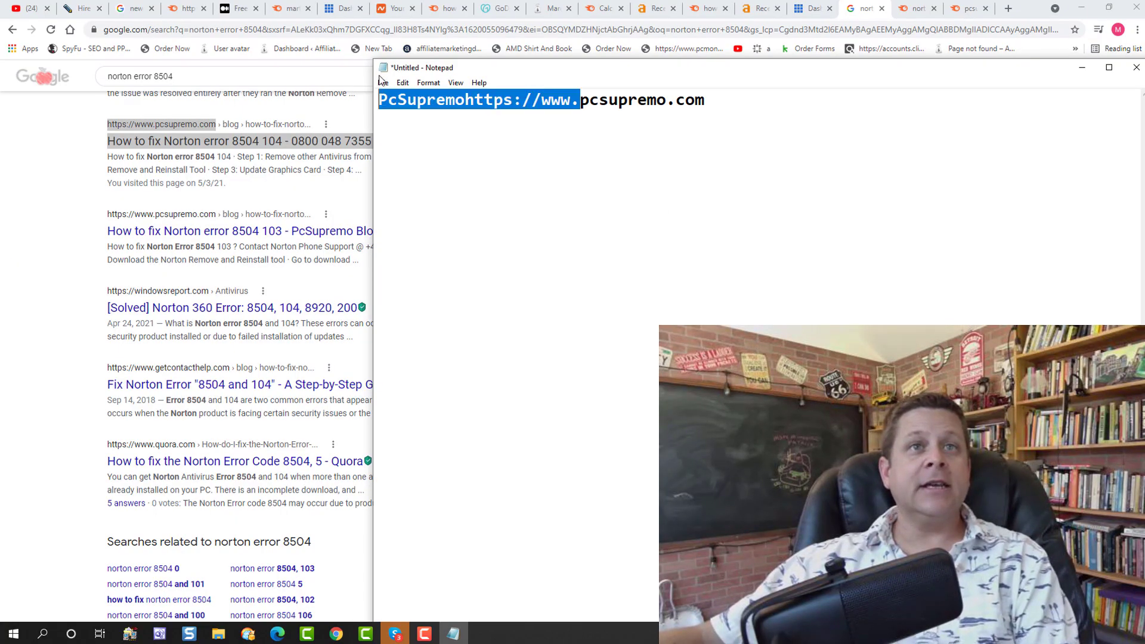
key("BackSpace")
left_click(100, 221)
left_click_drag(99, 222, 169, 231)
left_click_drag(102, 296, 208, 291)
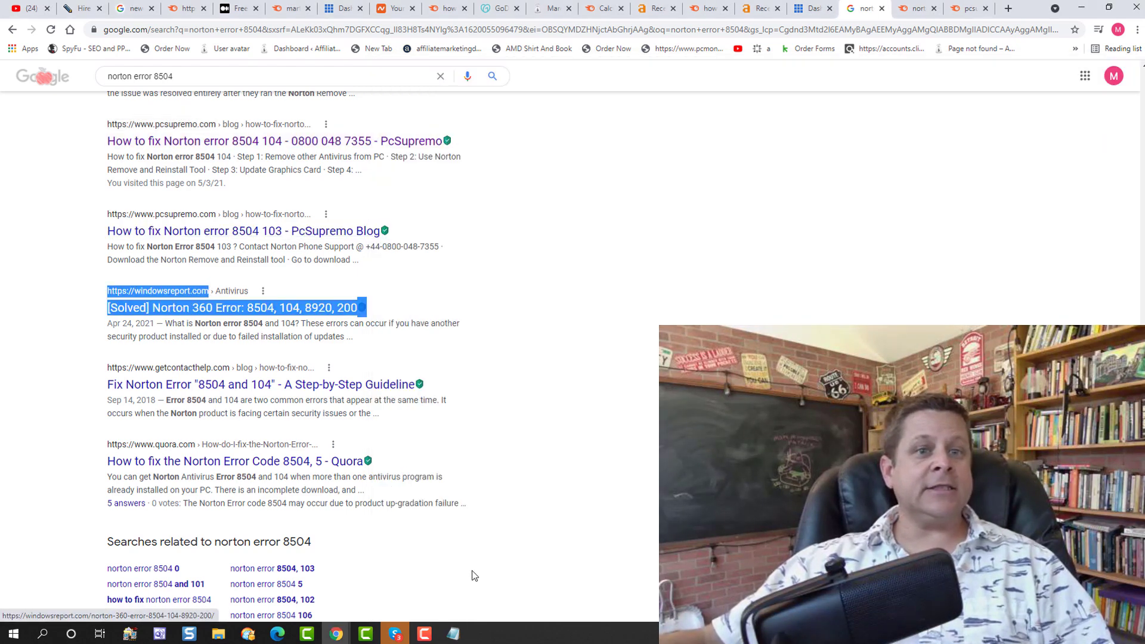
Paste the windowsreport result into the note and trim it to windowsreport.com.
left_click(453, 633)
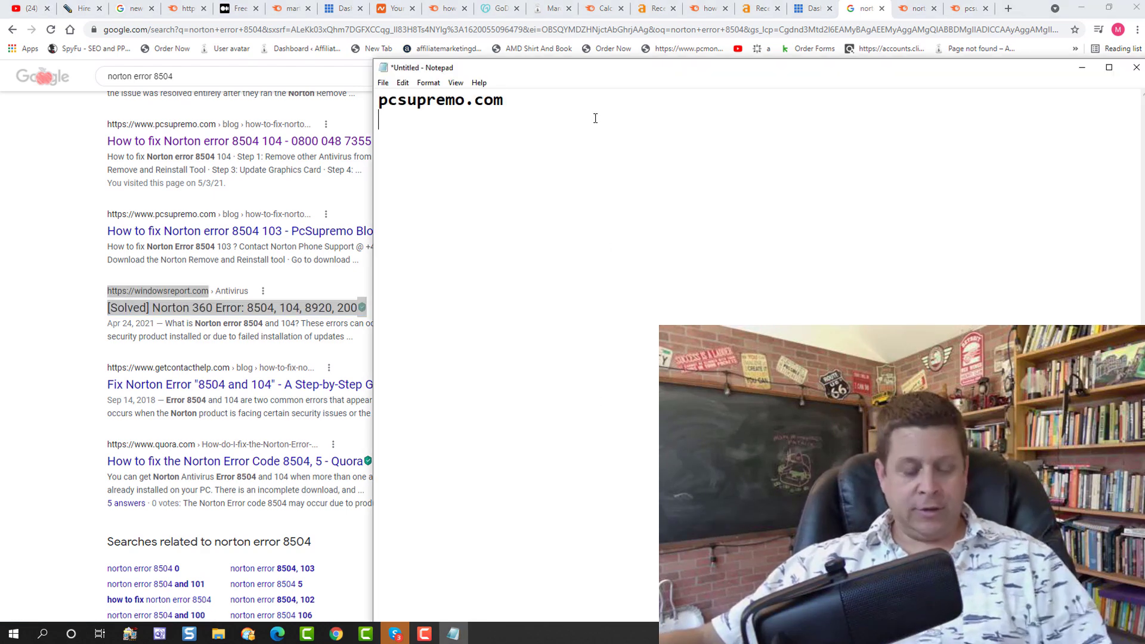
type("[Solved] Norton 360 Error: 8504, 104, 8920, 200https://windowsreport.com")
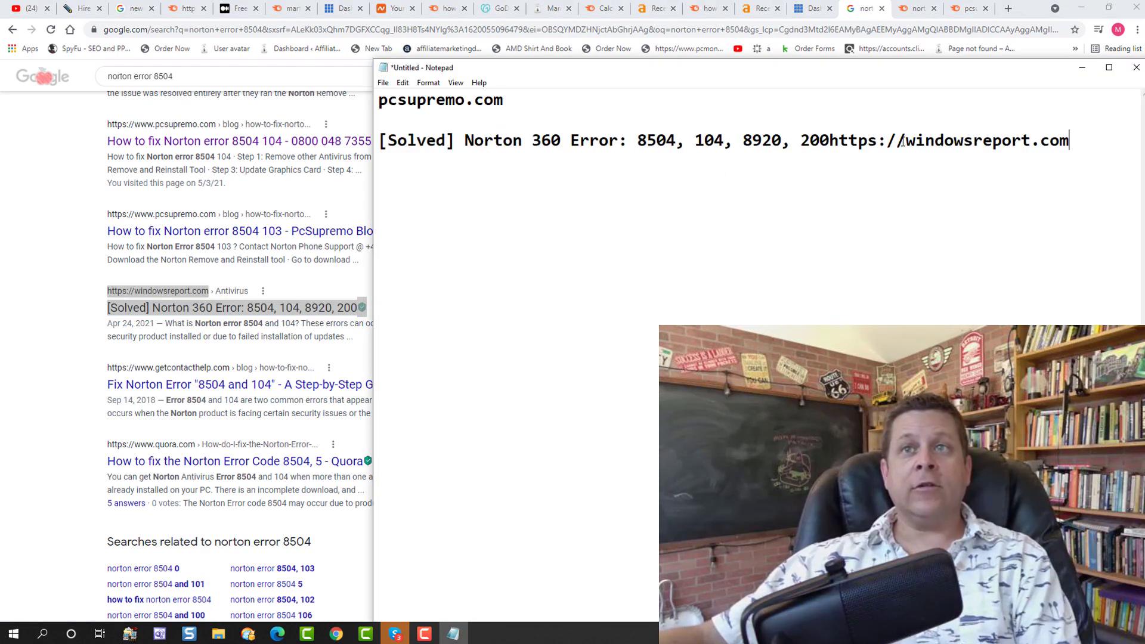
left_click_drag(905, 142, 372, 122)
key("BackSpace")
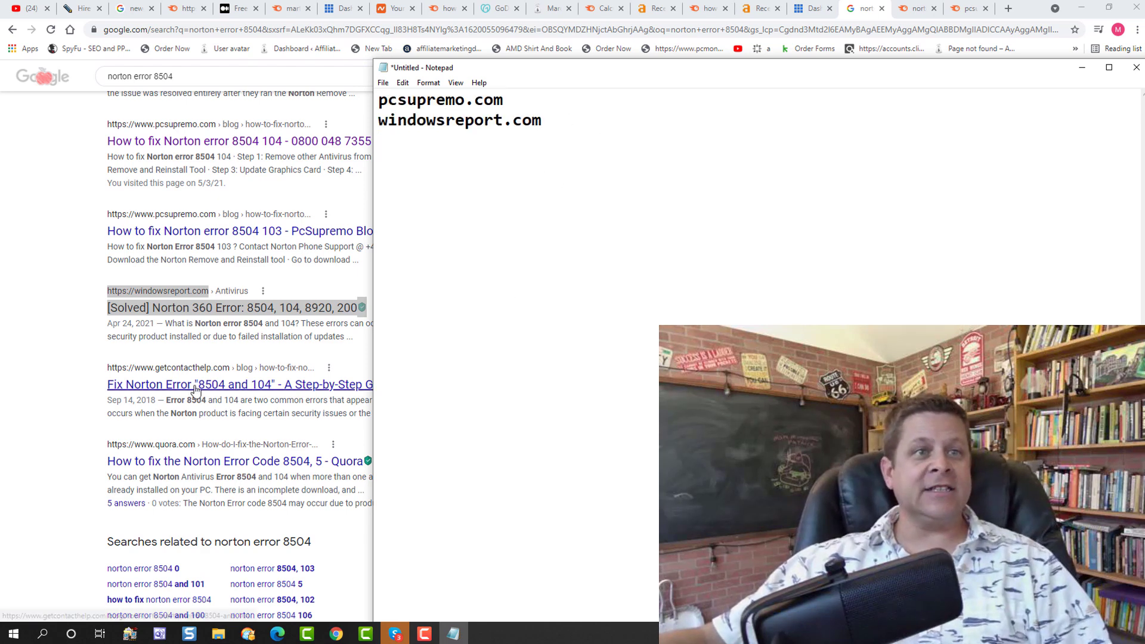
left_click(99, 373)
scroll(99, 373, "down", 3)
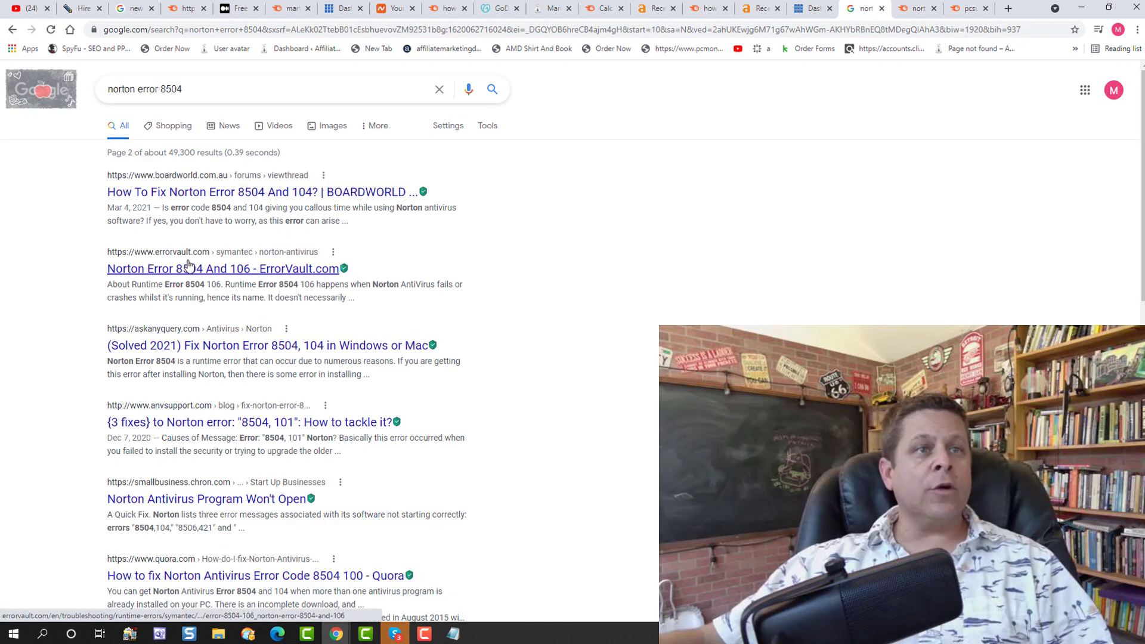
Add errorvault.com to the Notepad list, putting getcontacthelp.com on its own line.
left_click_drag(108, 257, 207, 253)
key("ctrl+c")
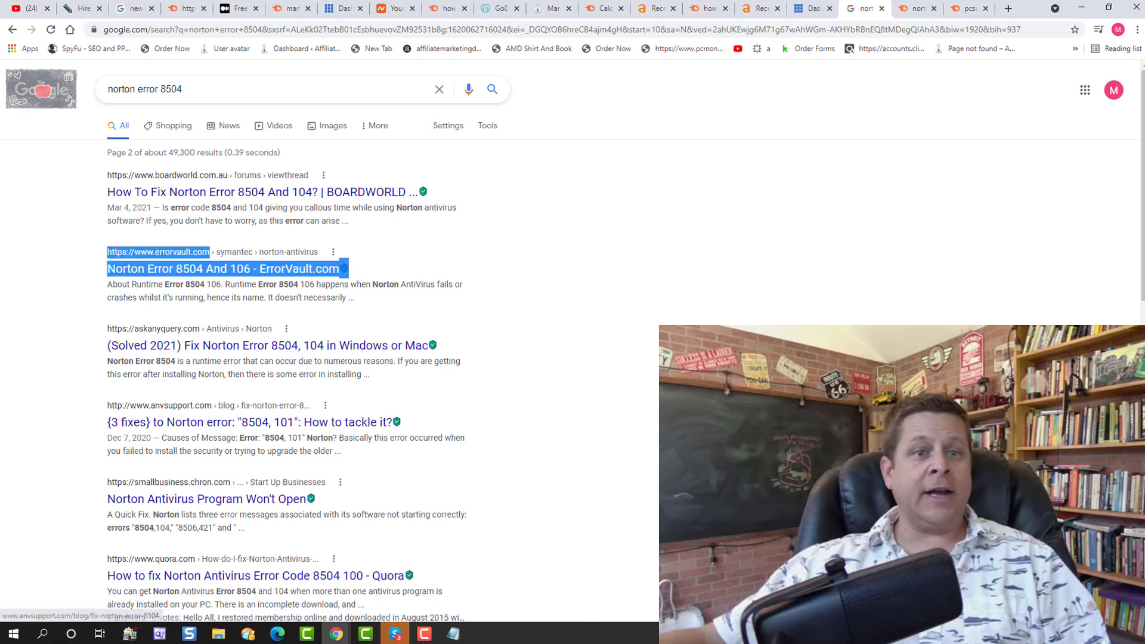
left_click(453, 633)
key("ctrl+v")
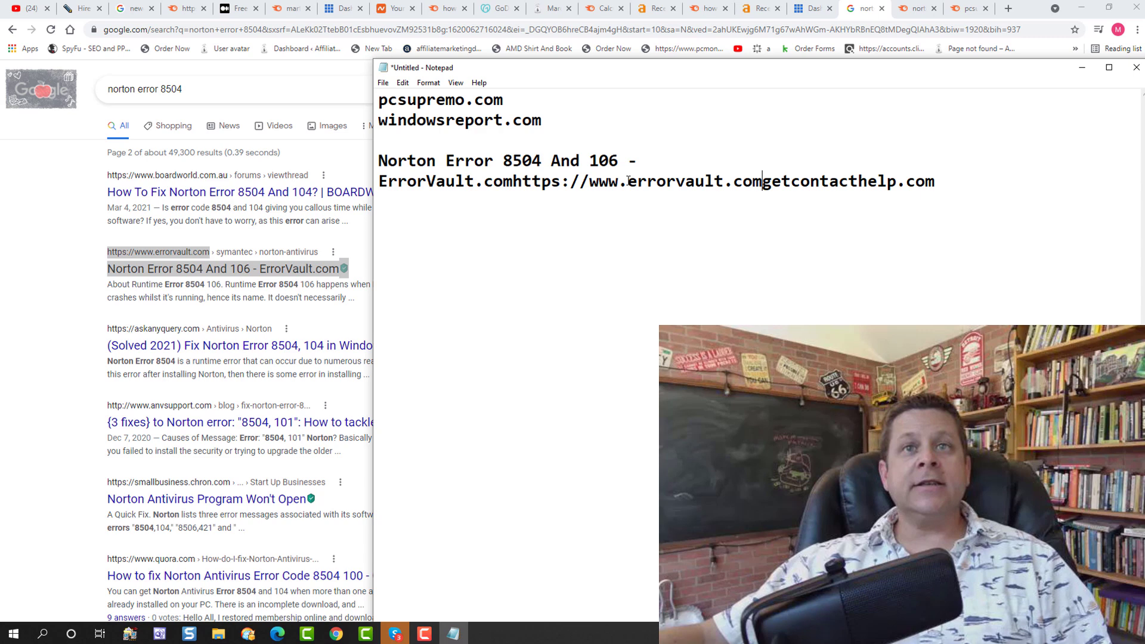
left_click_drag(629, 181, 461, 147)
key("BackSpace")
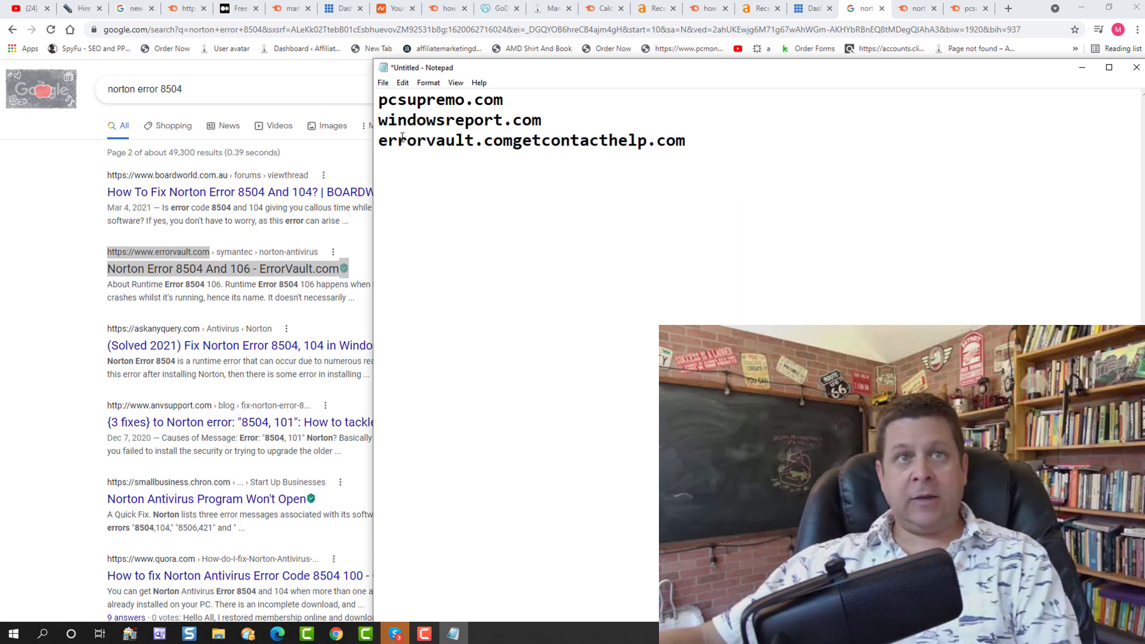
key("Return")
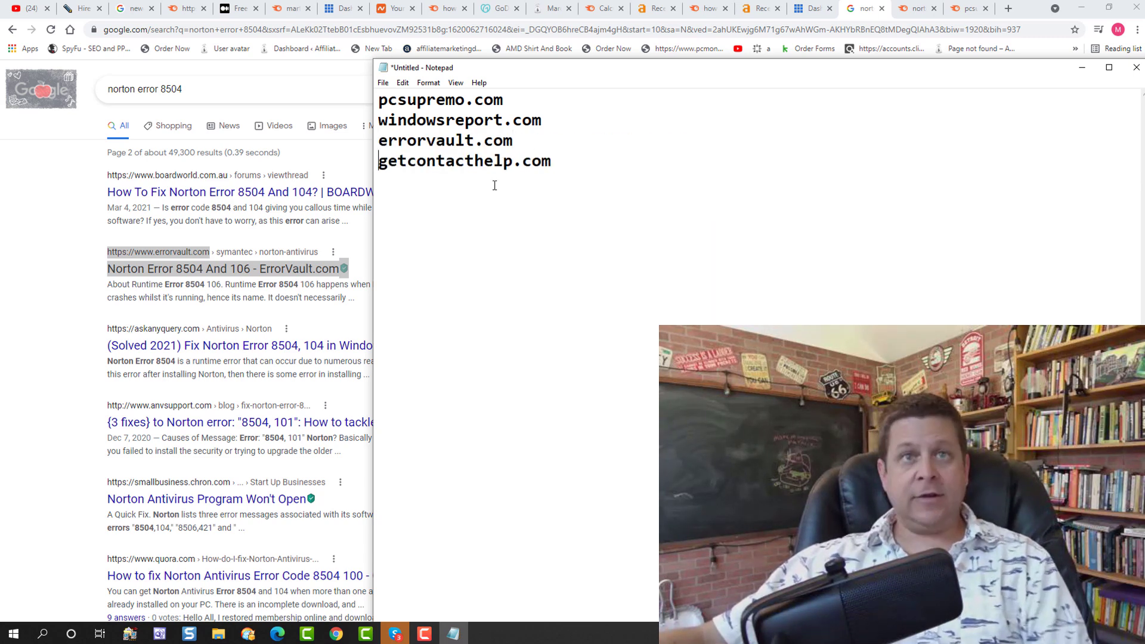
Add anvsupport.com to the list, trimmed from the pasted anvsupport result.
left_click(71, 347)
scroll(173, 359, "down", 1)
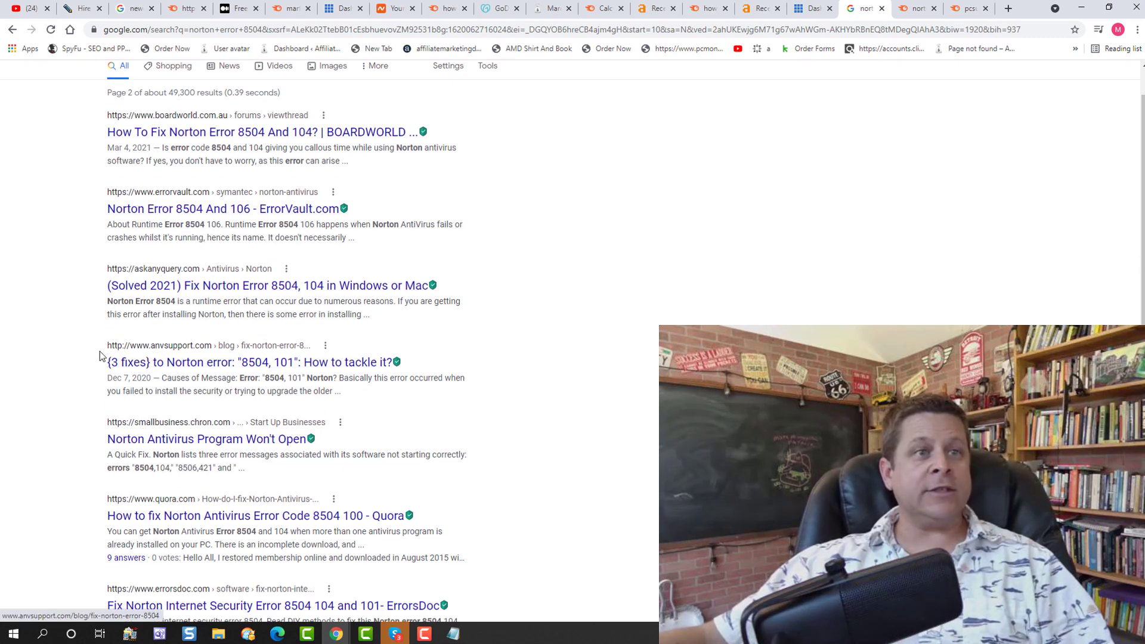
left_click_drag(103, 346, 214, 344)
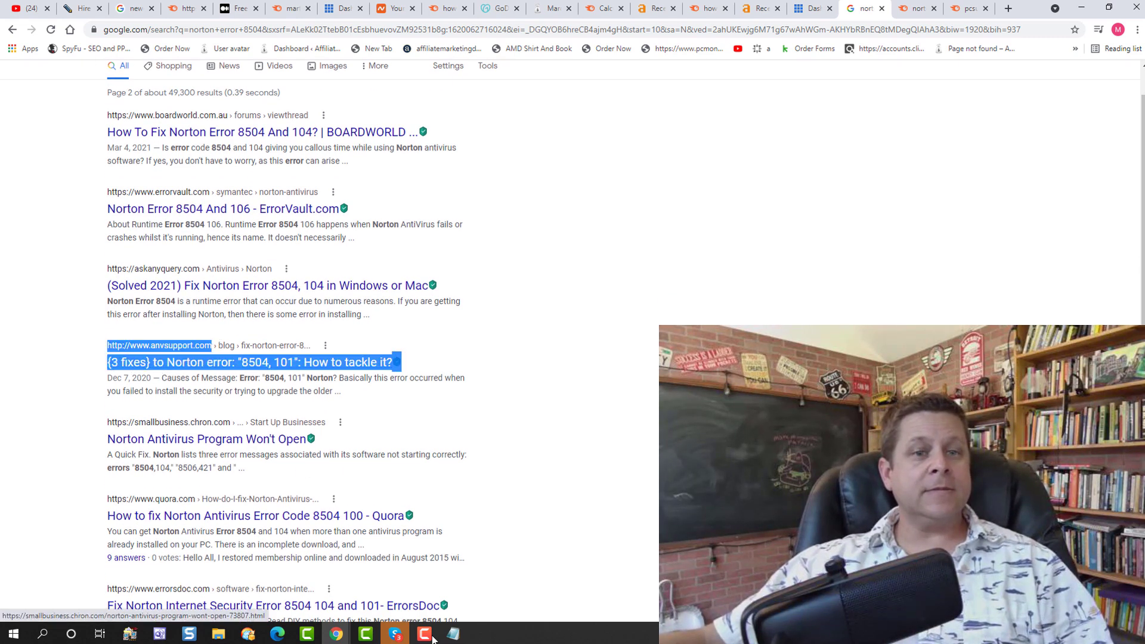
left_click(453, 633)
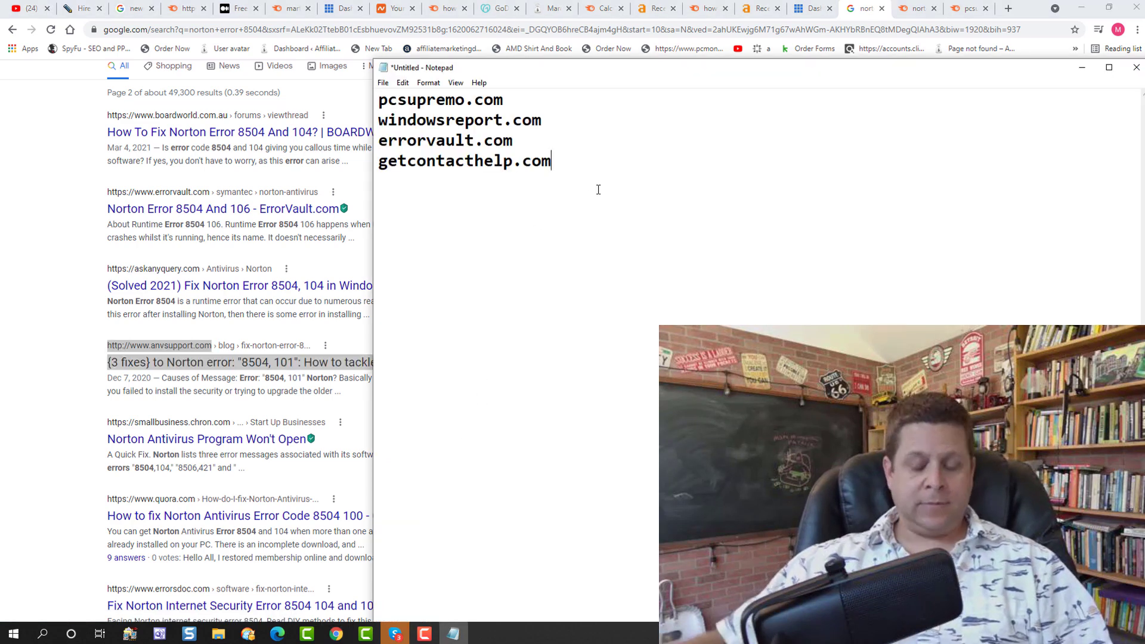
key("ctrl+v")
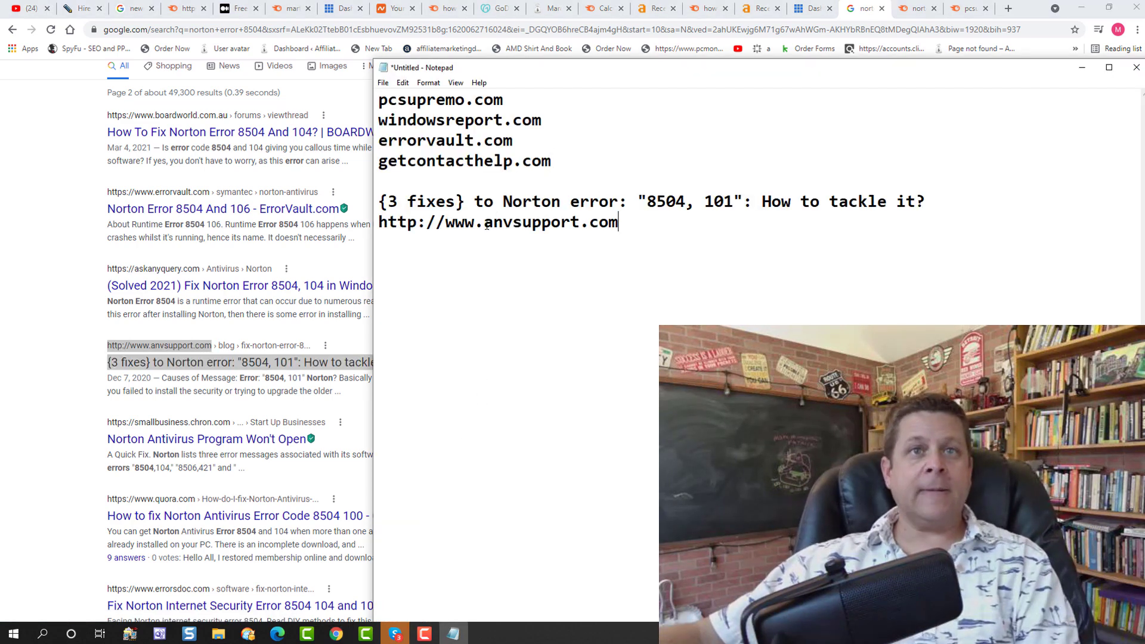
left_click_drag(485, 224, 406, 187)
key("BackSpace")
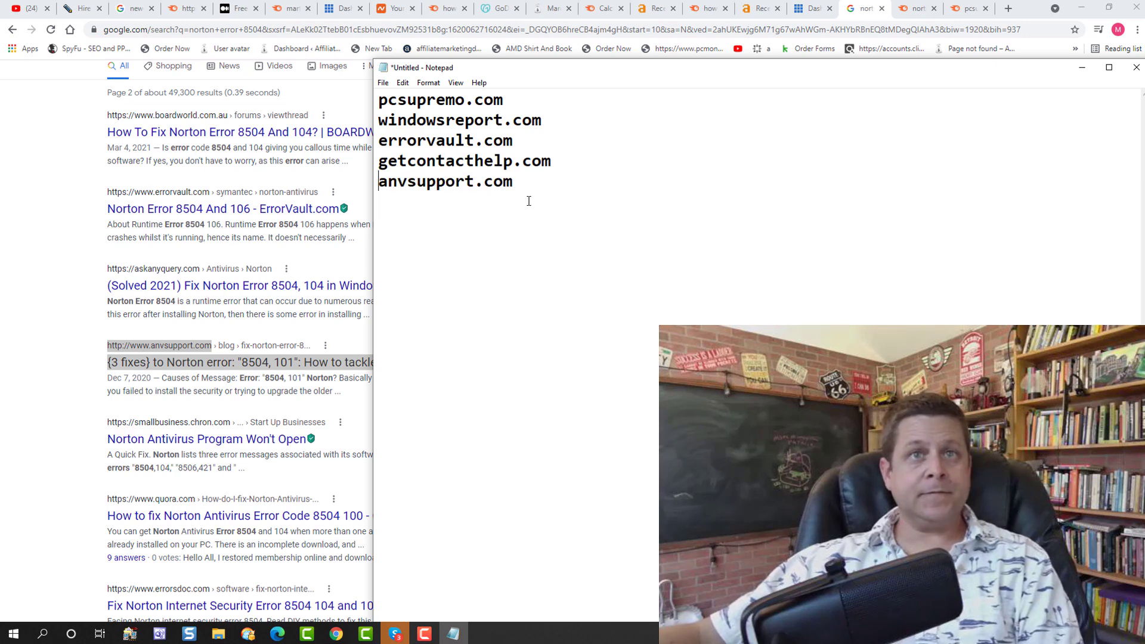
Select the errorsdoc.com result's title and address on the results page.
left_click(57, 425)
scroll(60, 427, "down", 3)
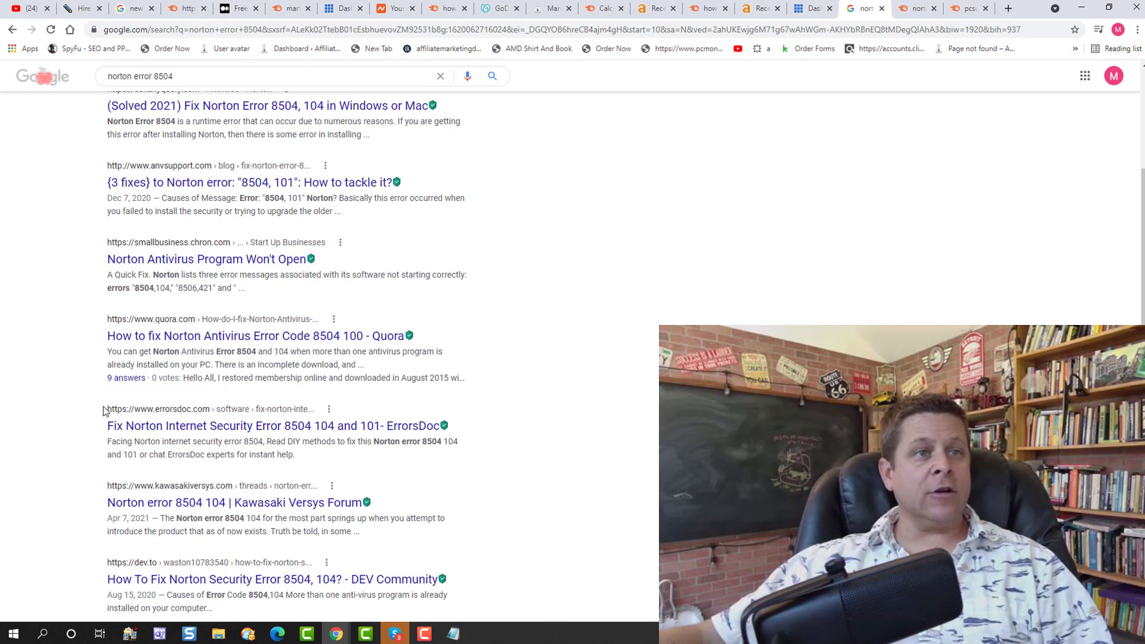
left_click_drag(103, 411, 199, 410)
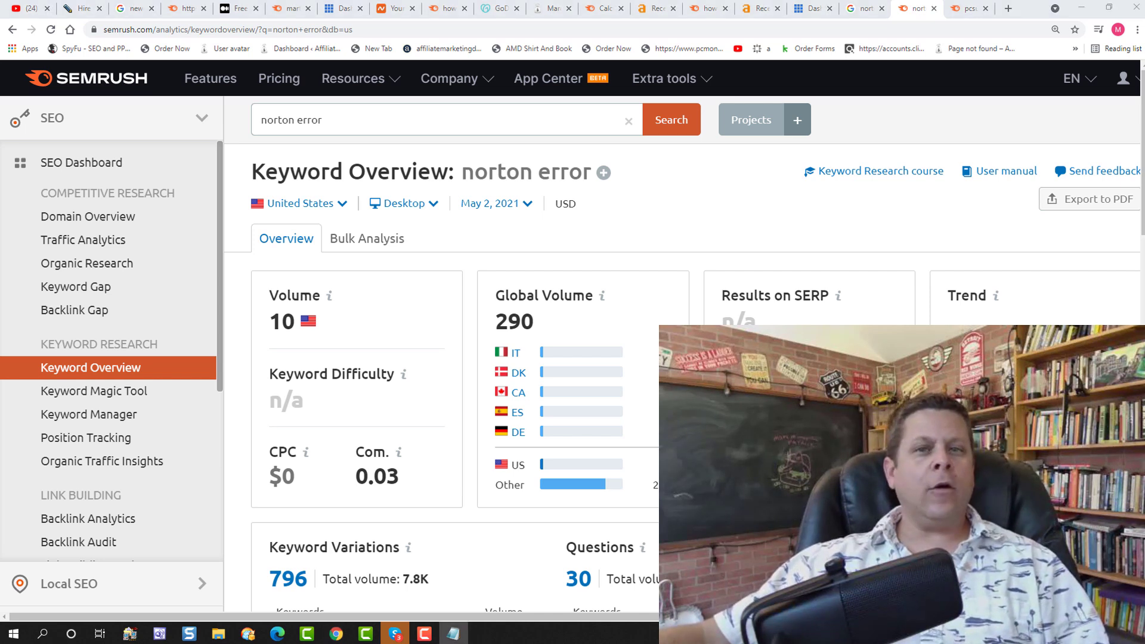
Open pcsupremo.com's Domain Overview (1.7K organic traffic) and scroll to its top organic keywords.
left_click_drag(1043, 370, 771, 151)
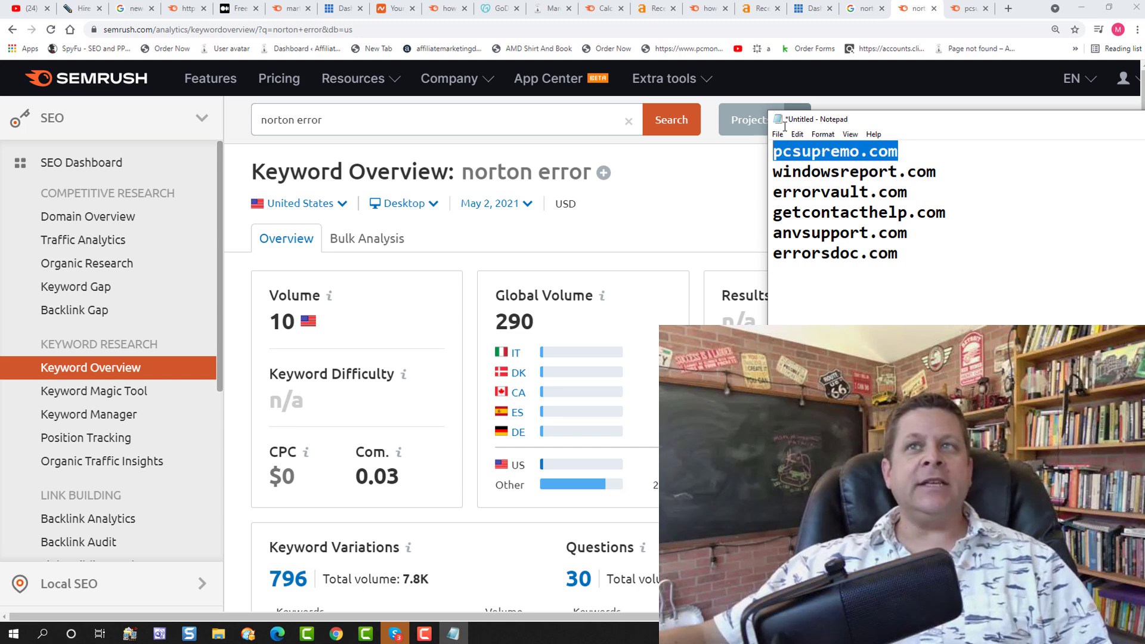
left_click(968, 9)
scroll(649, 292, "down", 9)
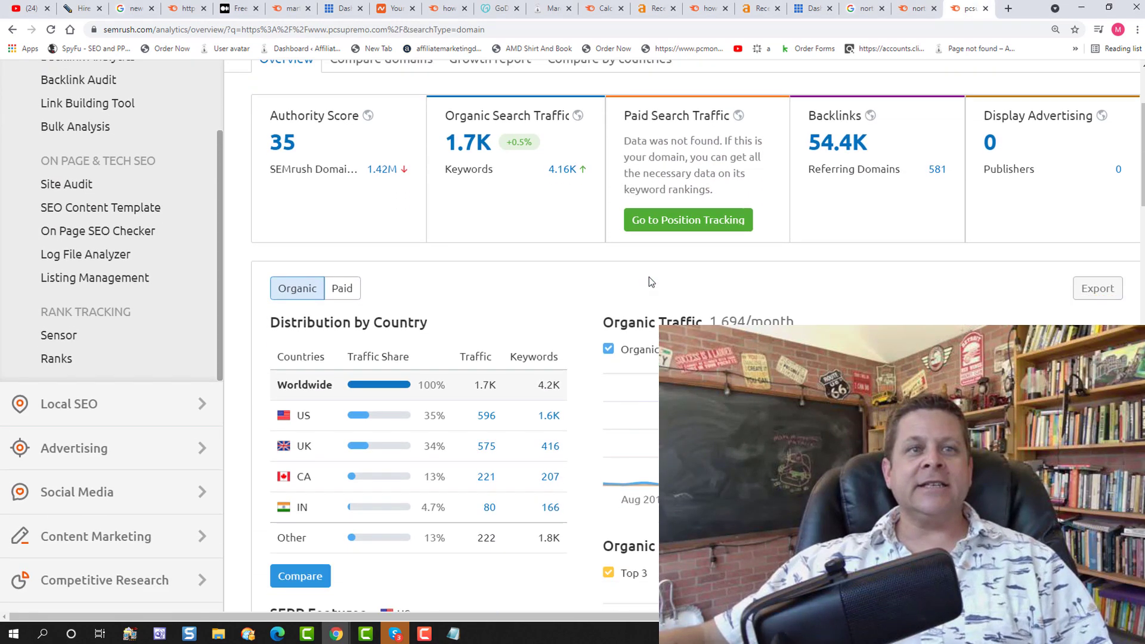
scroll(649, 276, "down", 5)
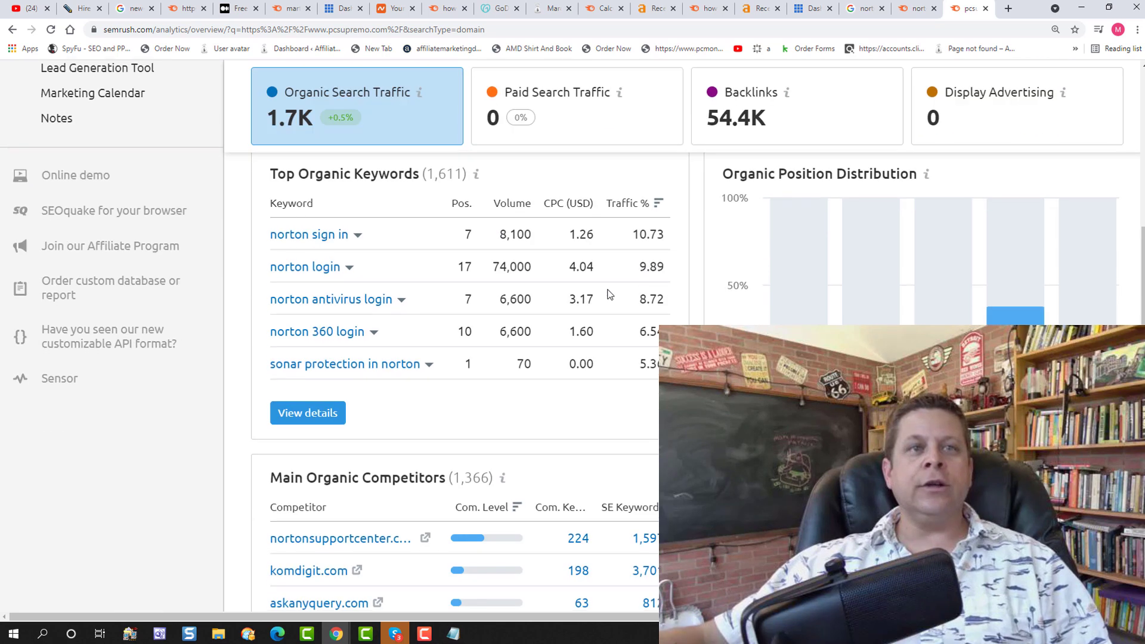
Open pcsupremo.com's 1,611 keyword positions, sort them by KD%, and scroll through them.
left_click(332, 422)
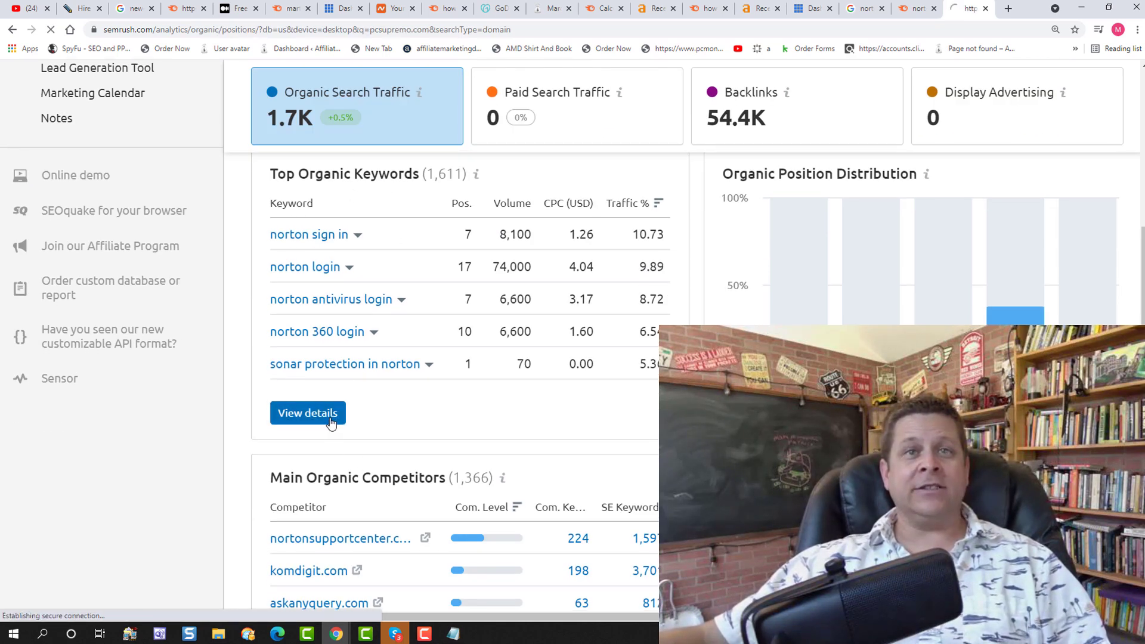
scroll(569, 278, "down", 2)
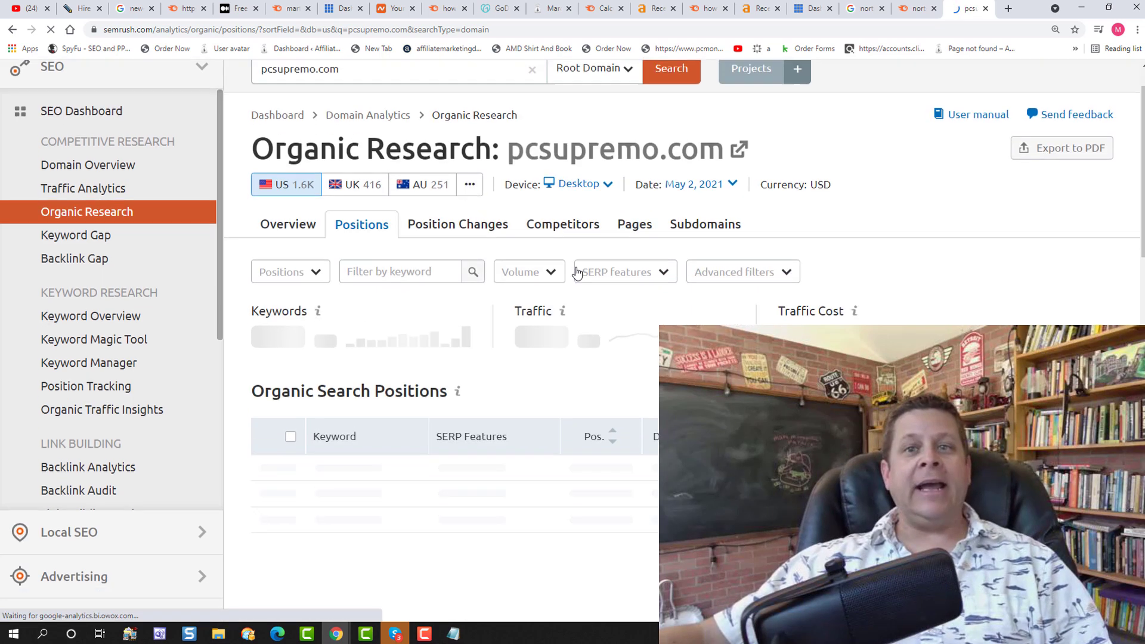
scroll(615, 264, "down", 2)
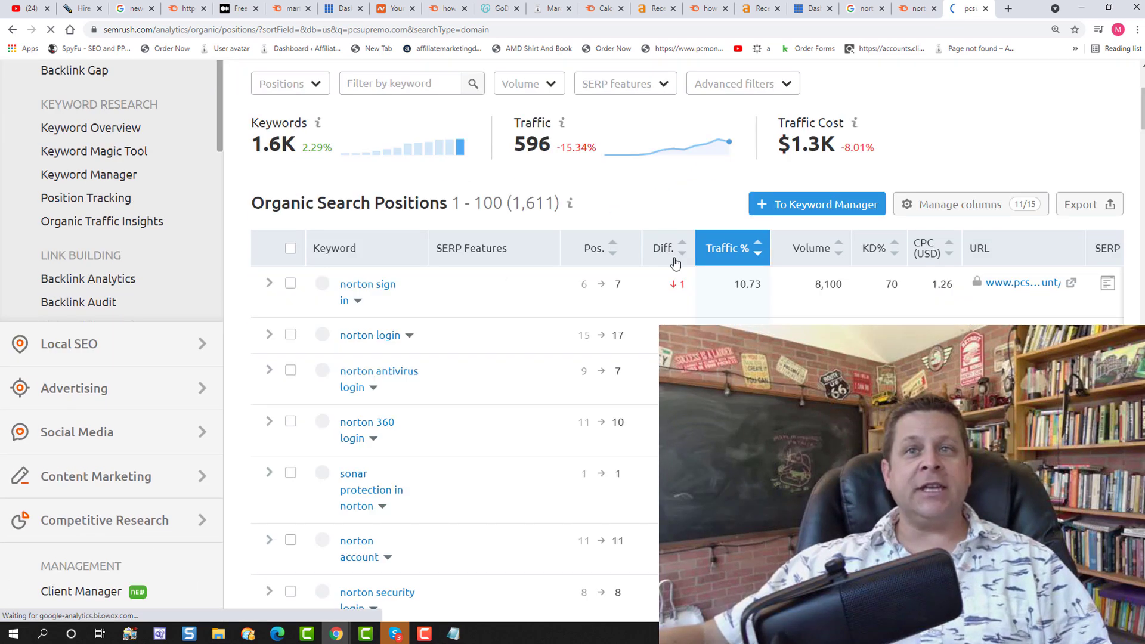
left_click(874, 249)
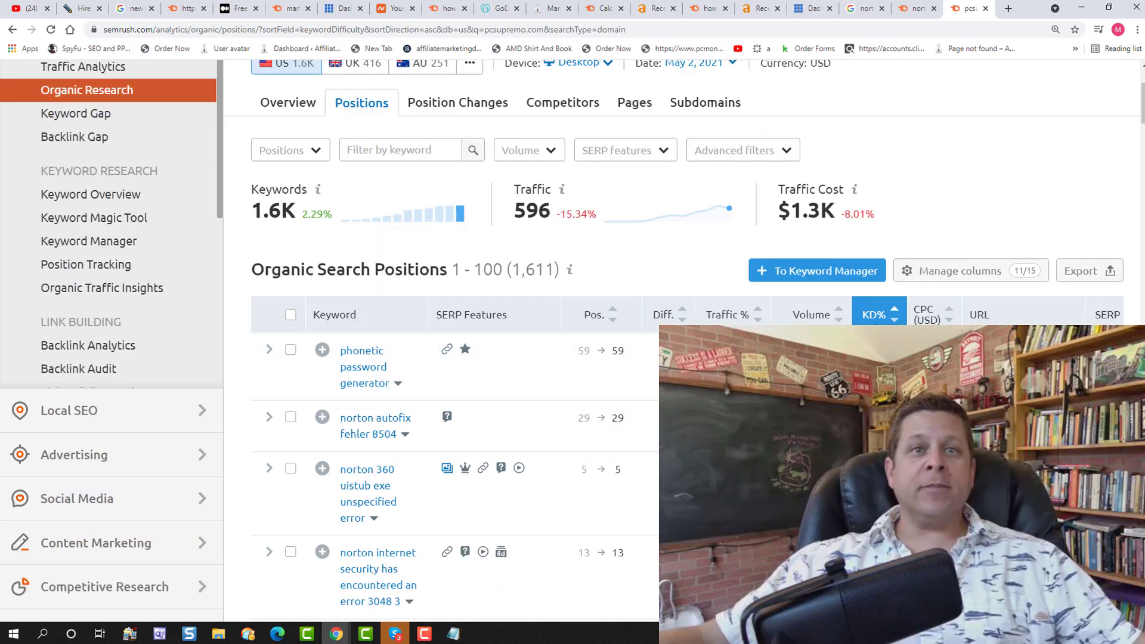
scroll(576, 288, "down", 7)
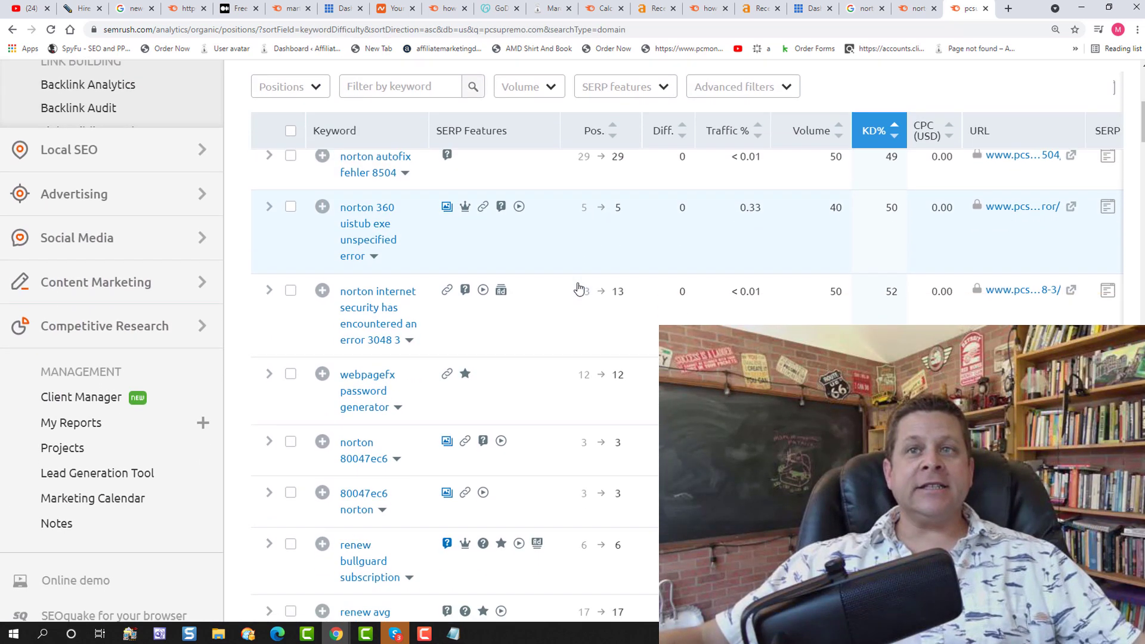
scroll(578, 288, "down", 7)
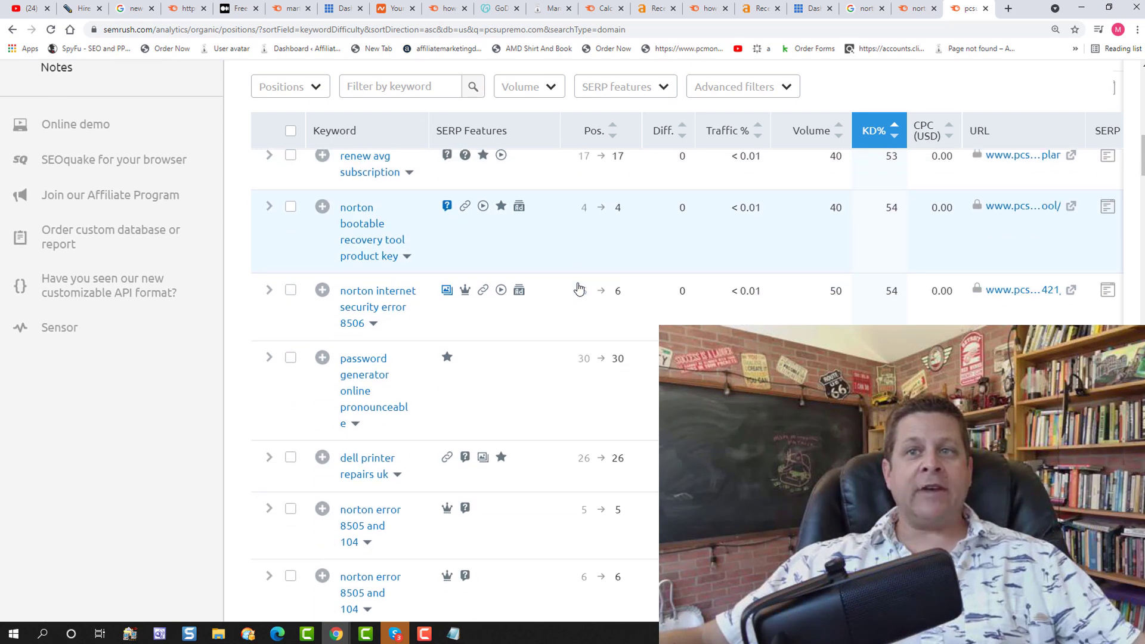
scroll(578, 289, "down", 1)
scroll(578, 289, "down", 1)
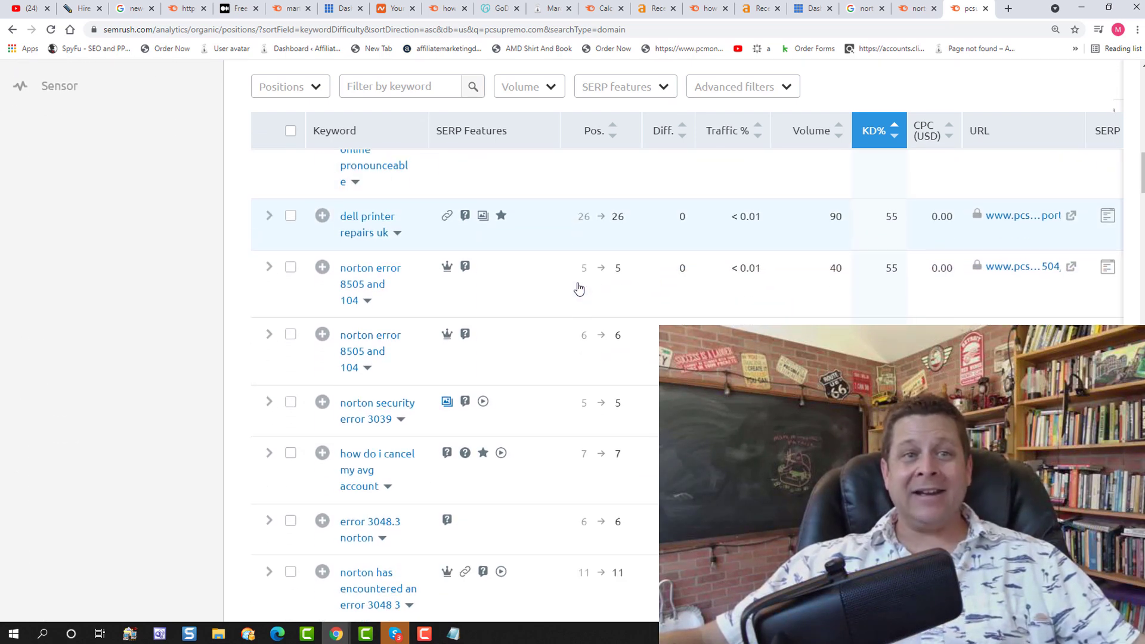
scroll(578, 289, "down", 1)
scroll(578, 289, "down", 2)
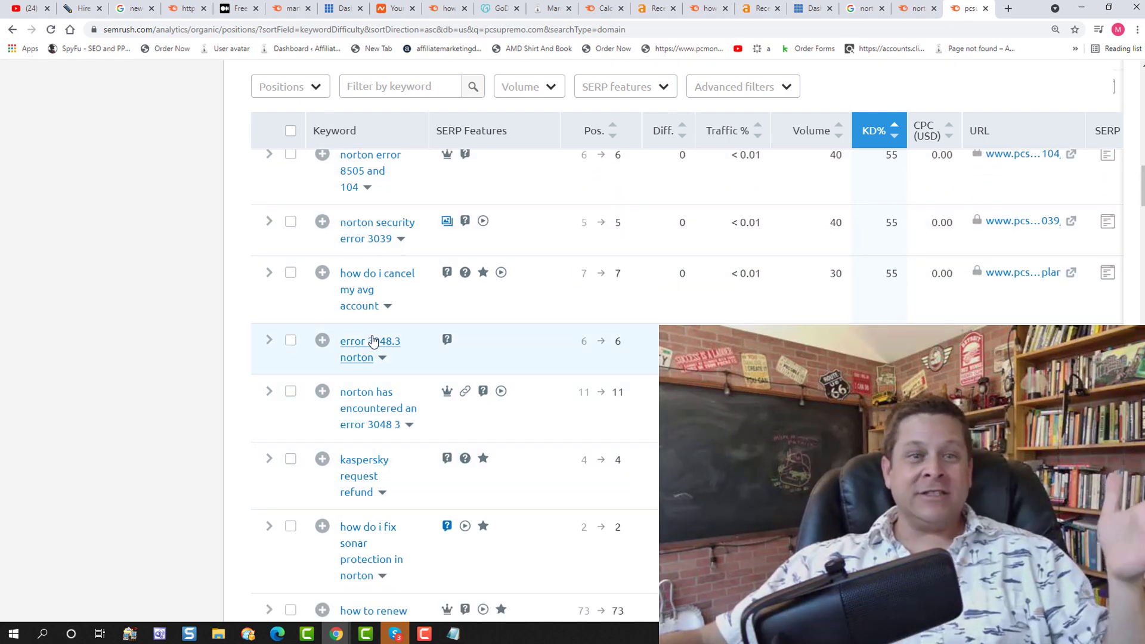
scroll(439, 411, "down", 3)
scroll(439, 418, "down", 5)
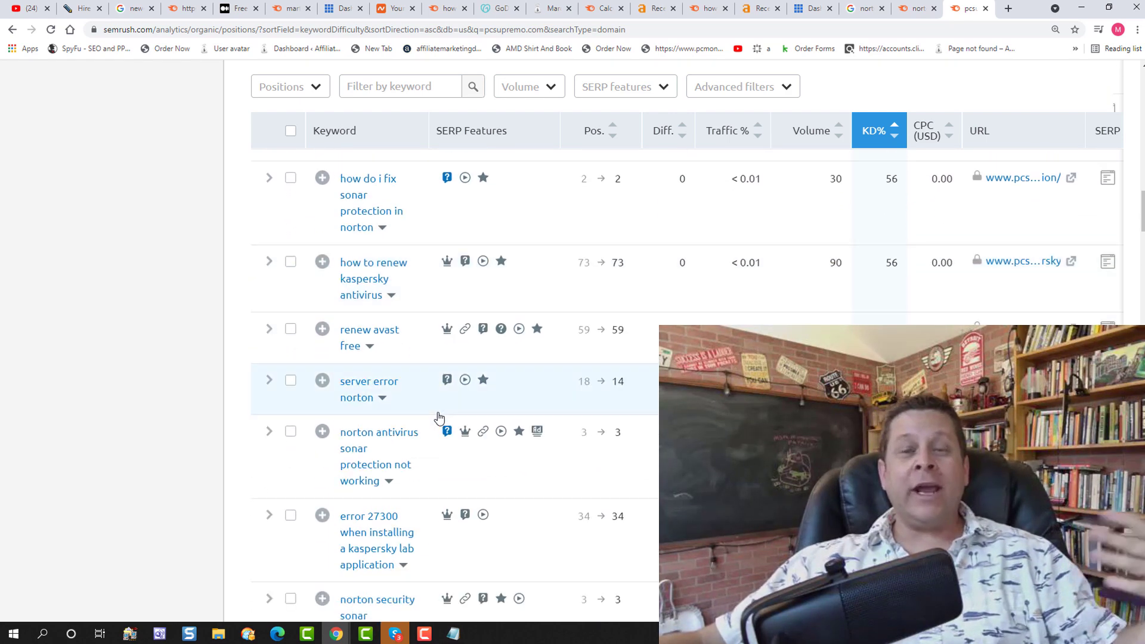
scroll(439, 417, "down", 2)
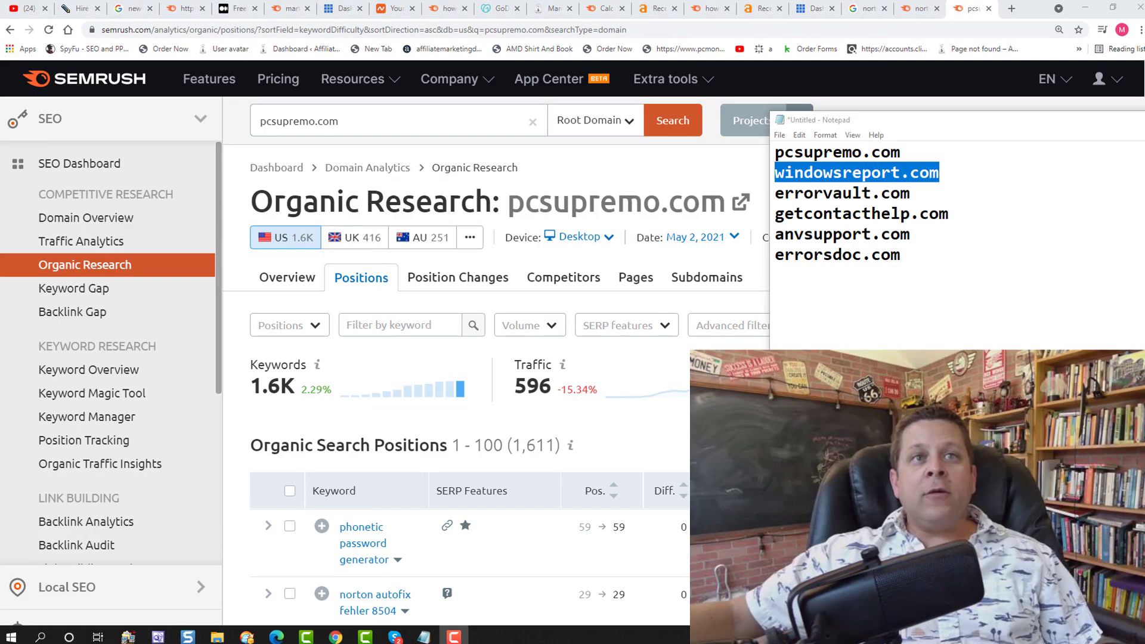
Look up windowsreport.com in Organic Research and scan its 1.2M-keyword report.
left_click(386, 109)
type("windowsreport.com")
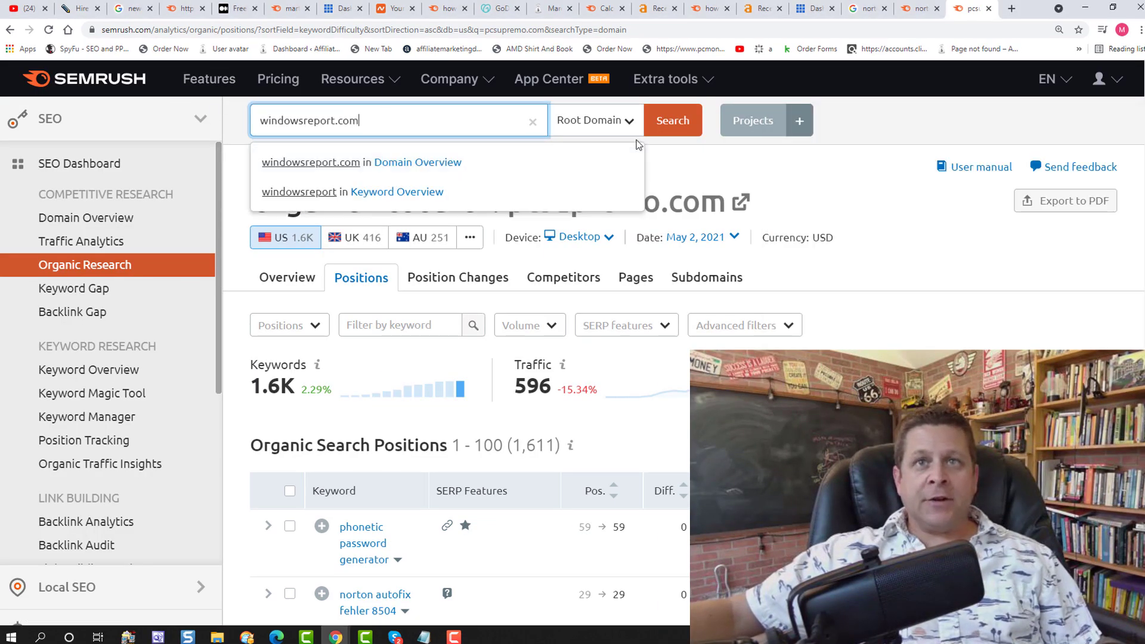
left_click(665, 132)
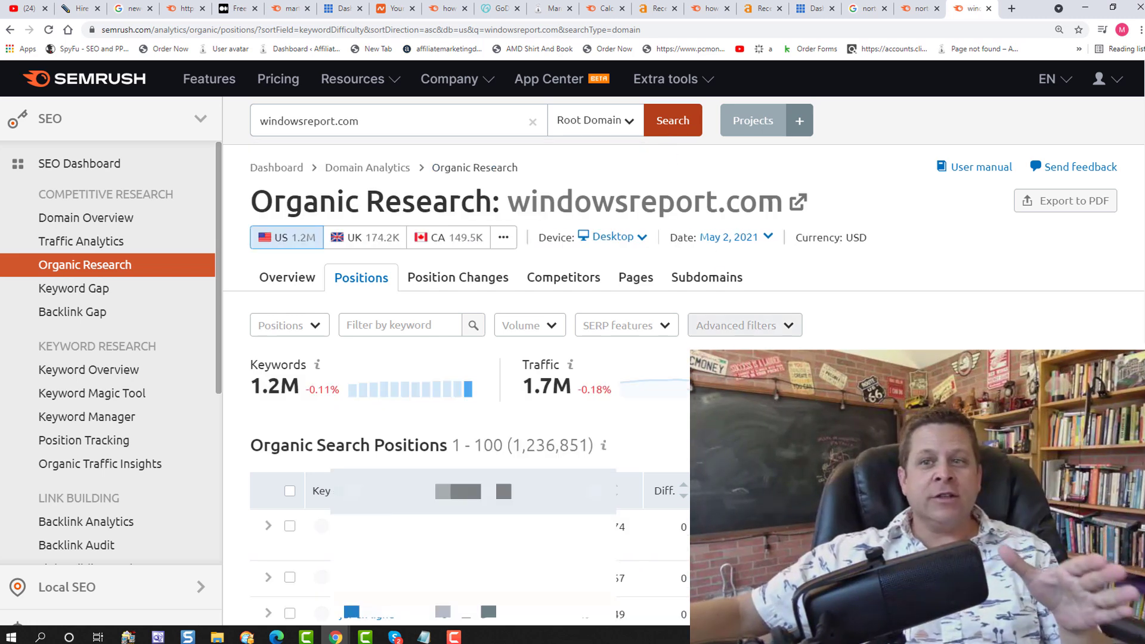
scroll(872, 255, "down", 7)
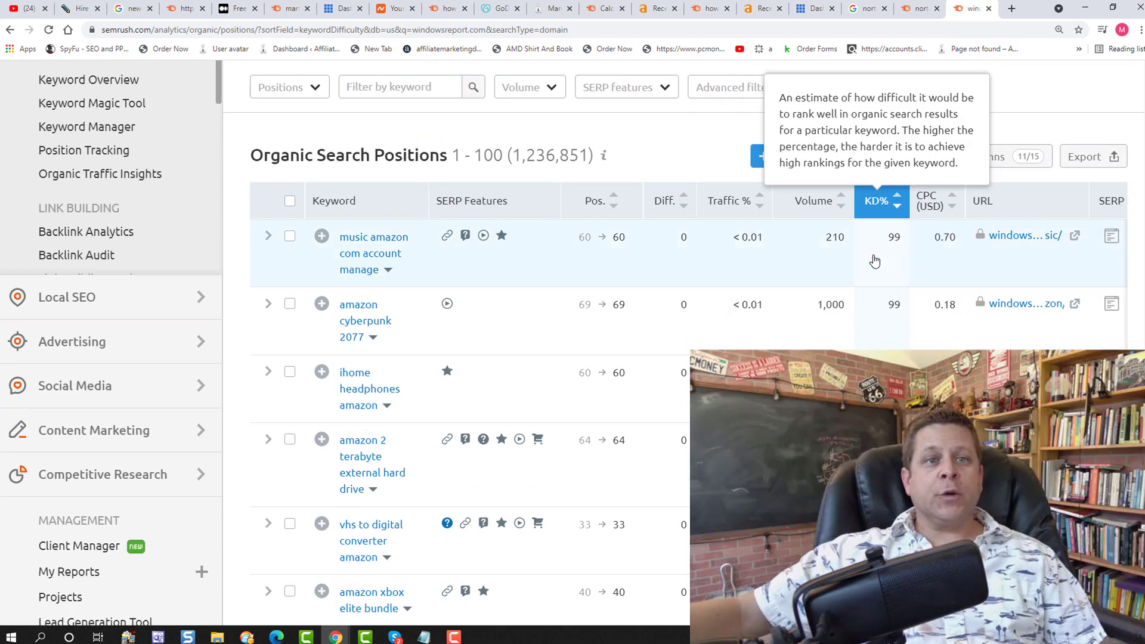
Look up errorvault.com's organic keywords: 11K keywords, 6.9K traffic, $218 traffic cost.
key("alt+Tab")
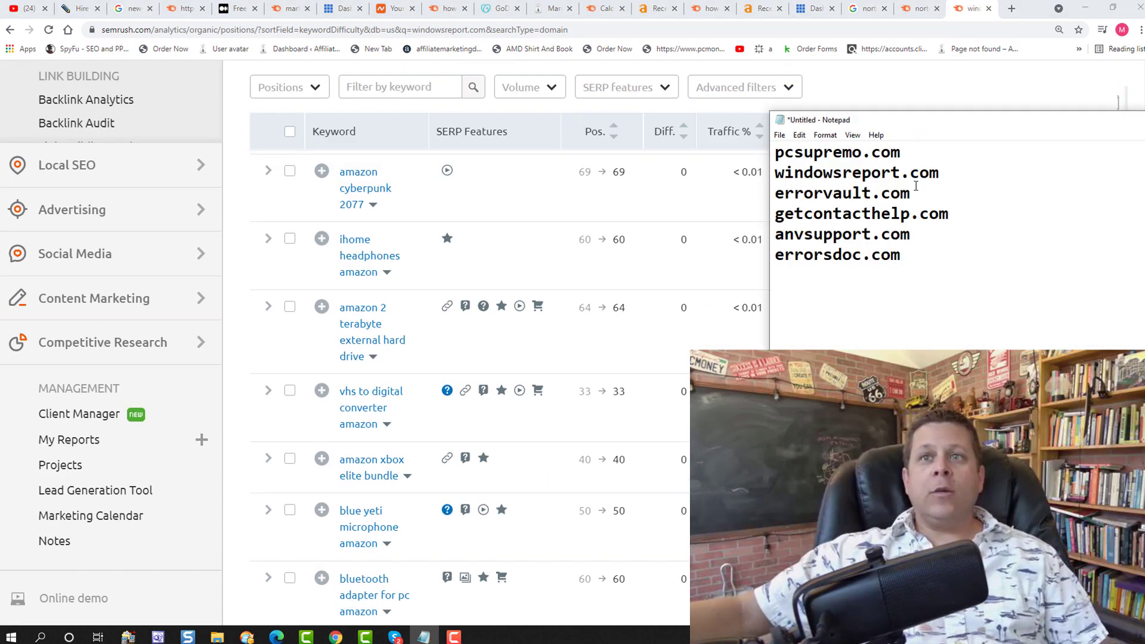
left_click_drag(916, 187, 769, 193)
key("ctrl+c")
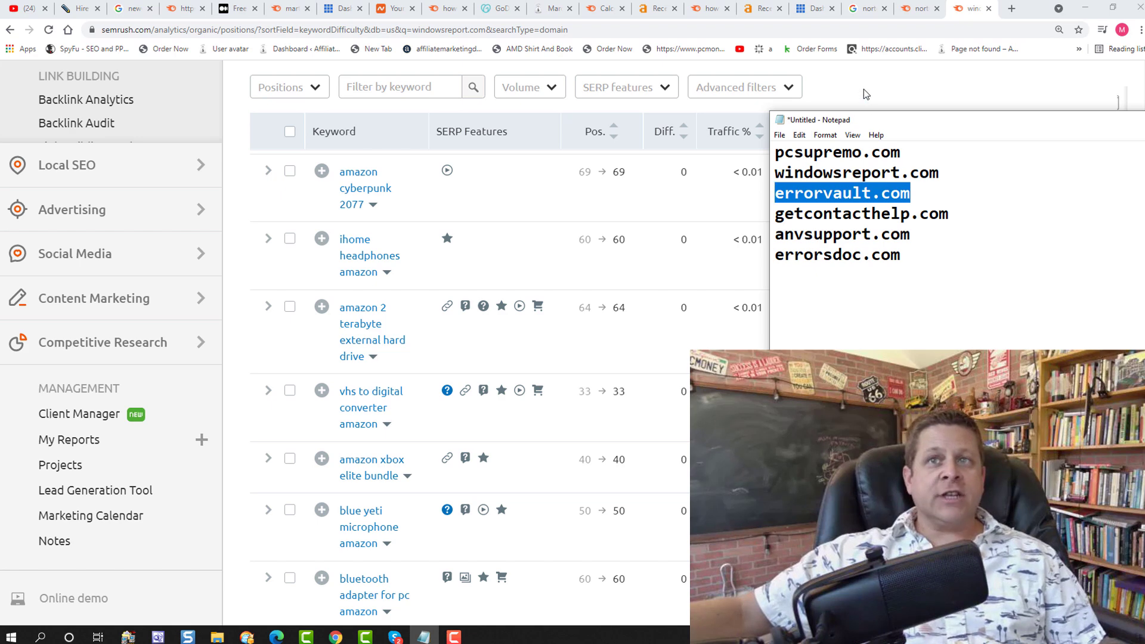
key("alt+Tab")
scroll(863, 88, "up", 7)
left_click(539, 128)
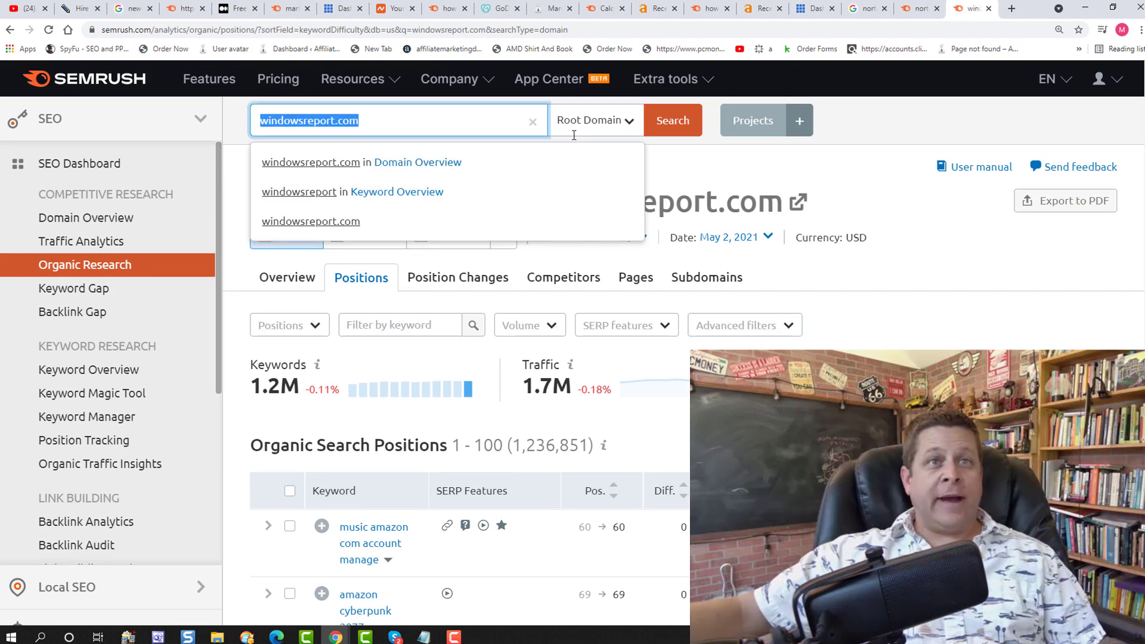
key("ctrl+v")
left_click(665, 122)
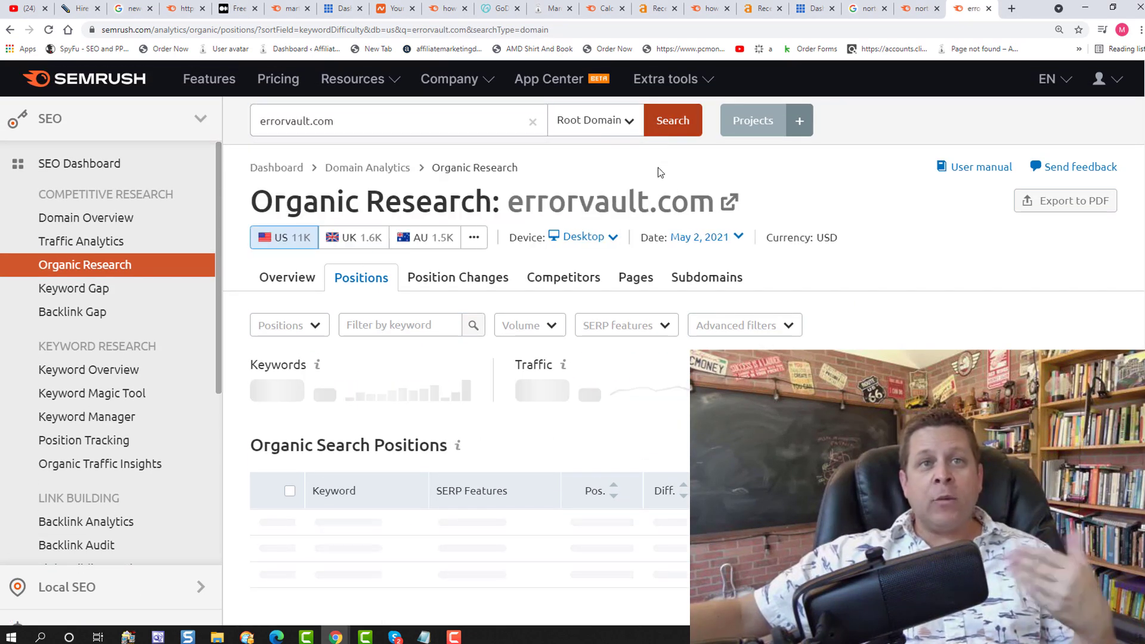
scroll(681, 256, "down", 4)
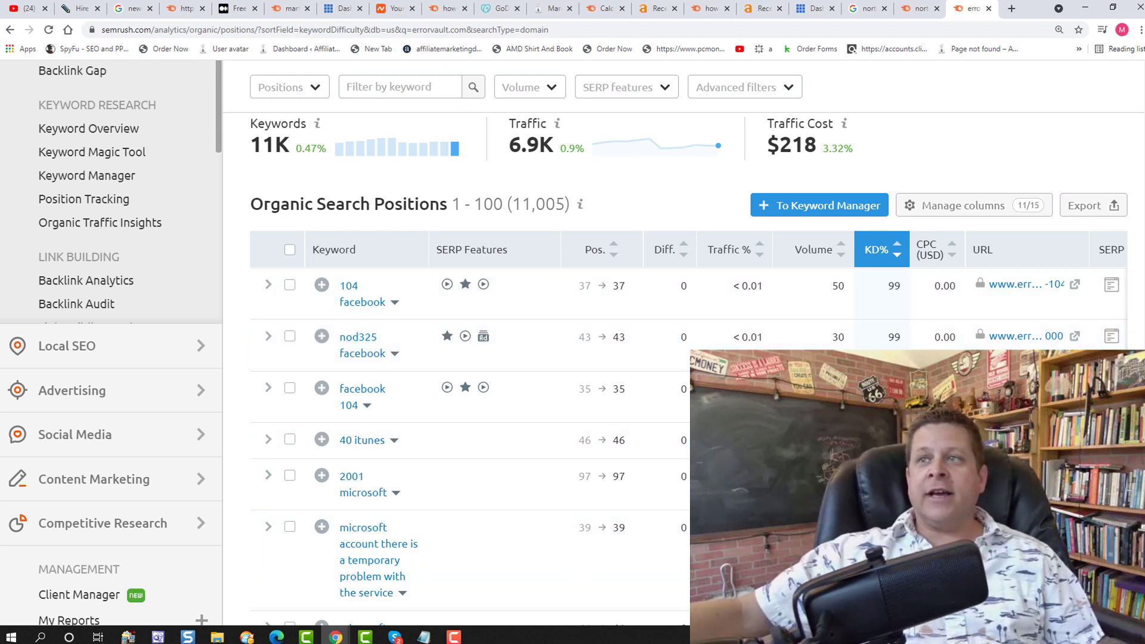
key("alt+Tab")
left_click_drag(962, 214, 721, 217)
key("ctrl+c")
Look up getcontacthelp.com: 960 keywords, 217 traffic, $144 traffic cost, and scan its positions.
scroll(513, 143, "up", 4)
left_click(459, 128)
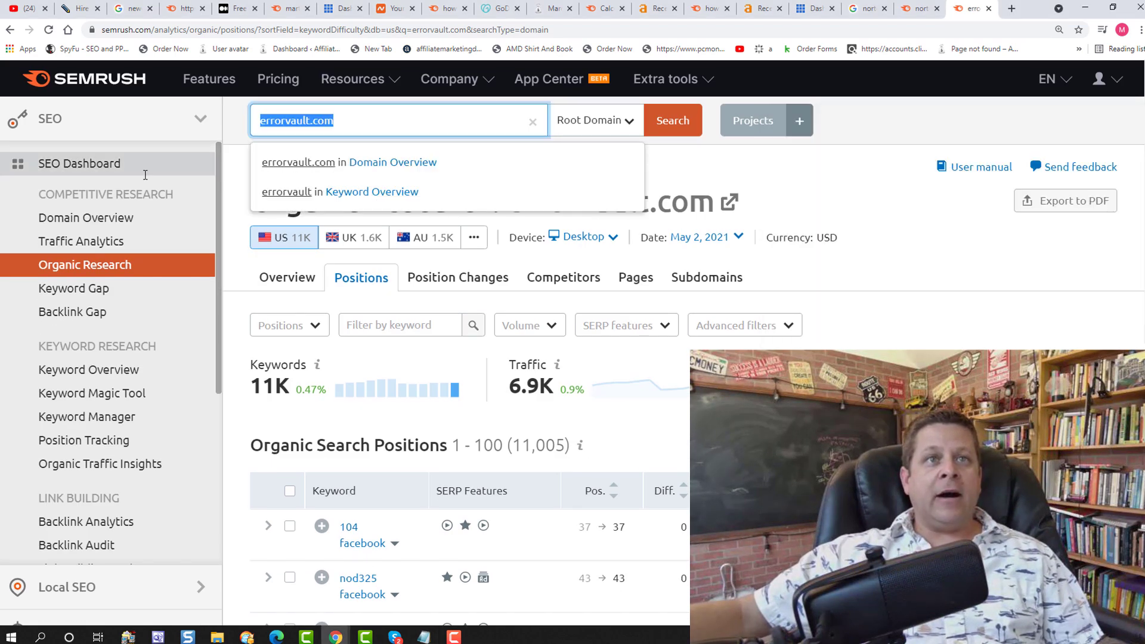
key("ctrl+v")
left_click(666, 122)
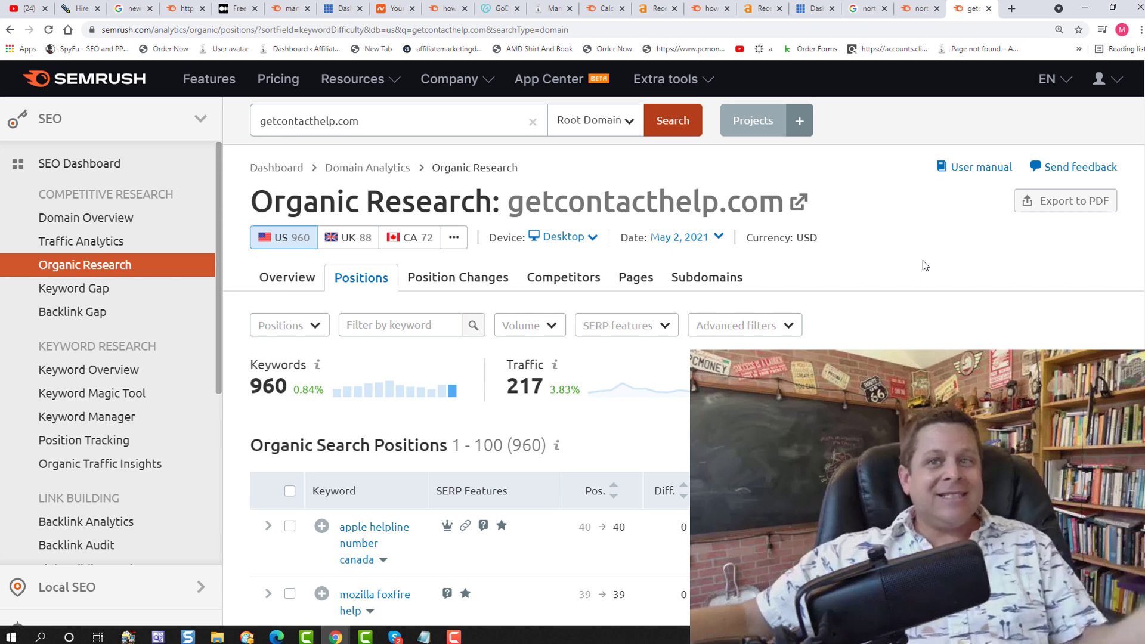
scroll(699, 308, "down", 1)
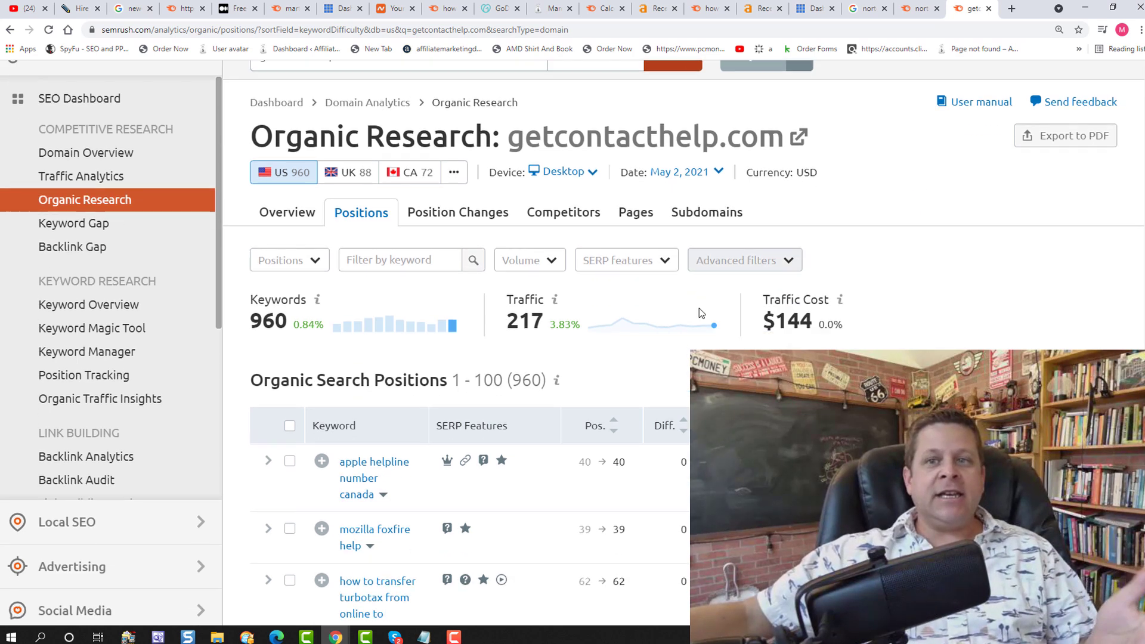
scroll(698, 307, "down", 1)
scroll(572, 238, "down", 1)
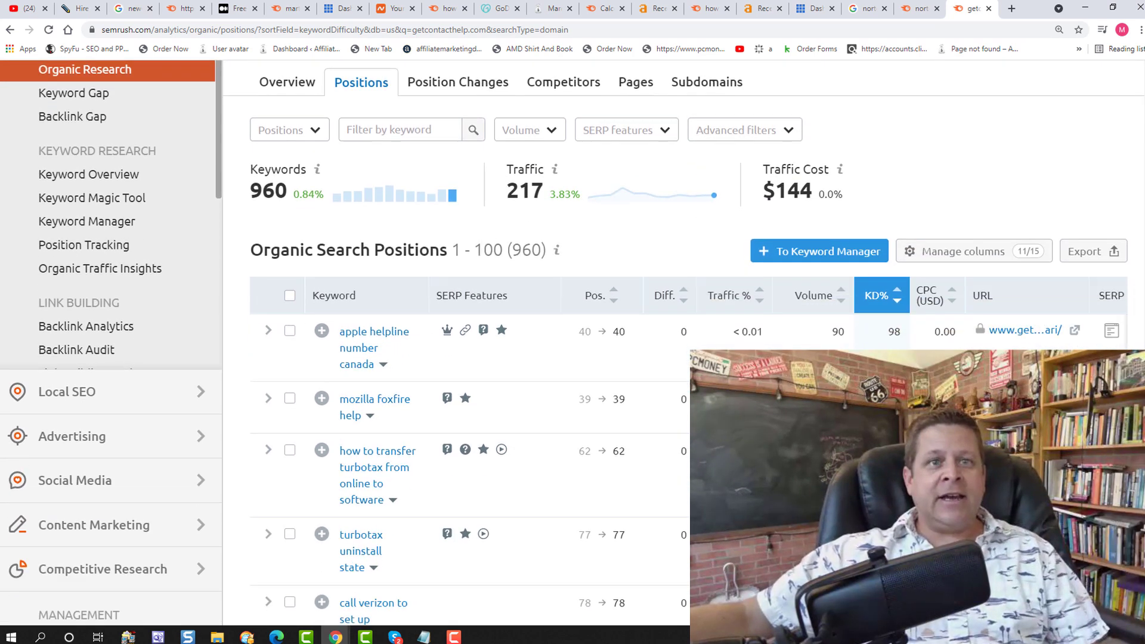
scroll(573, 238, "down", 2)
scroll(572, 238, "up", 6)
key("alt+Tab")
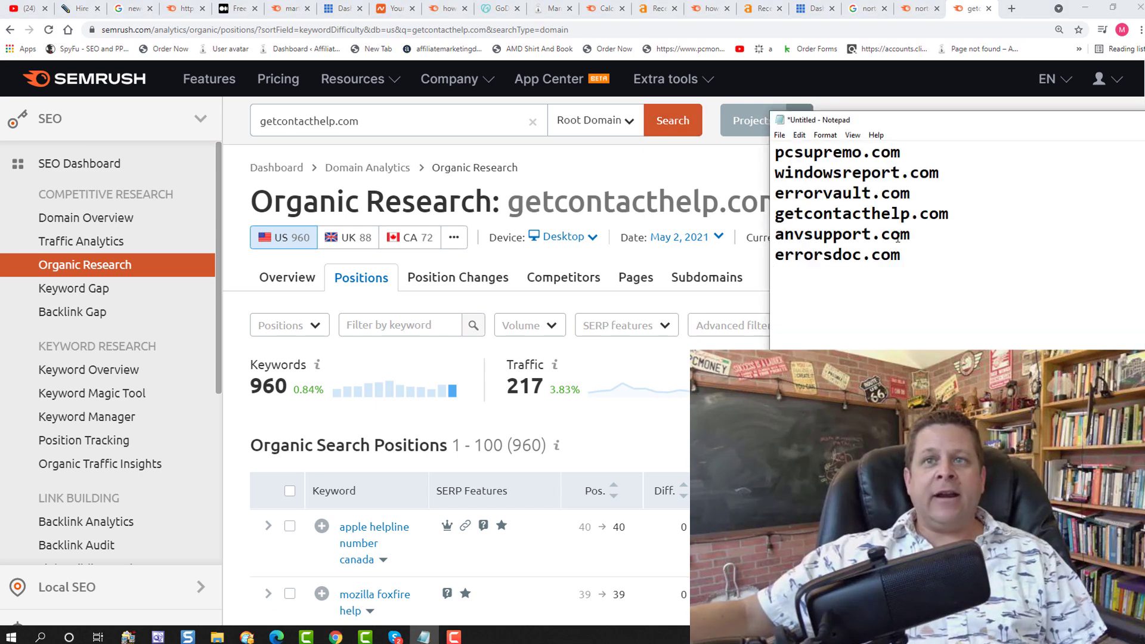
Look up anvsupport.com: 2.1K keywords, 508 traffic, 2,112 positions sorted by KD%.
left_click_drag(893, 239, 774, 236)
key("ctrl+c")
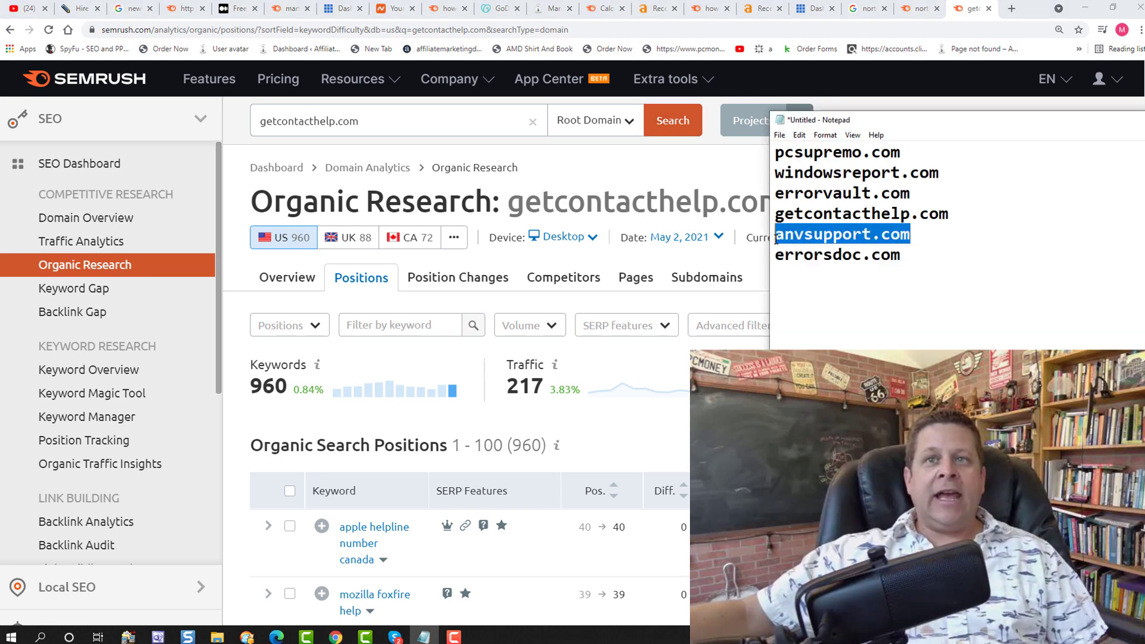
left_click(441, 120)
key("ctrl+v")
left_click(672, 120)
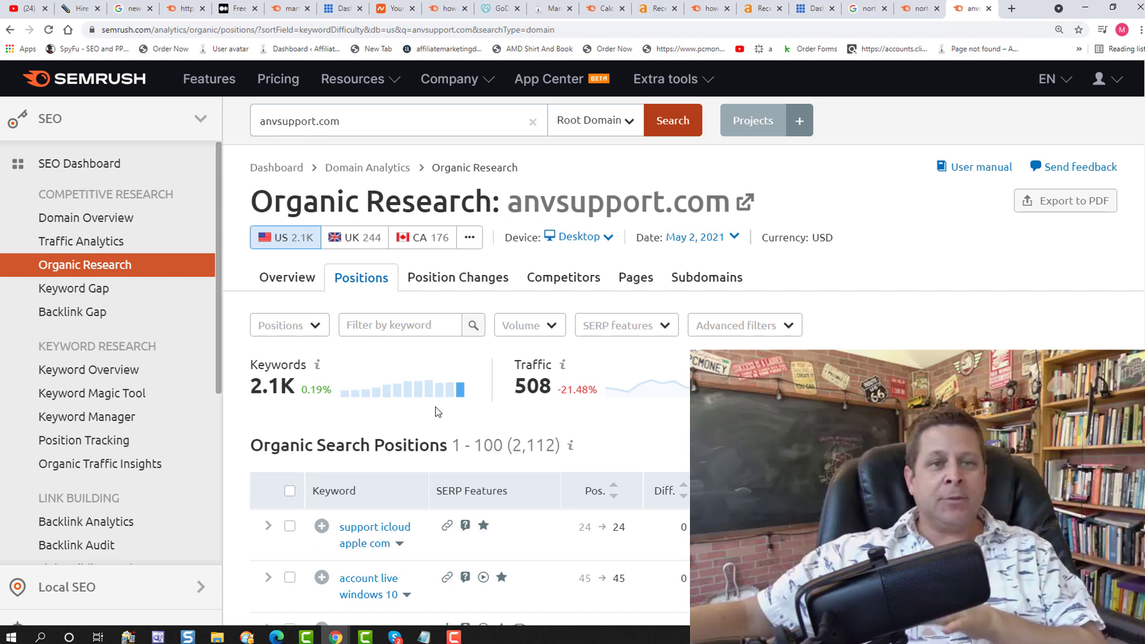
scroll(435, 411, "down", 1)
scroll(435, 409, "down", 1)
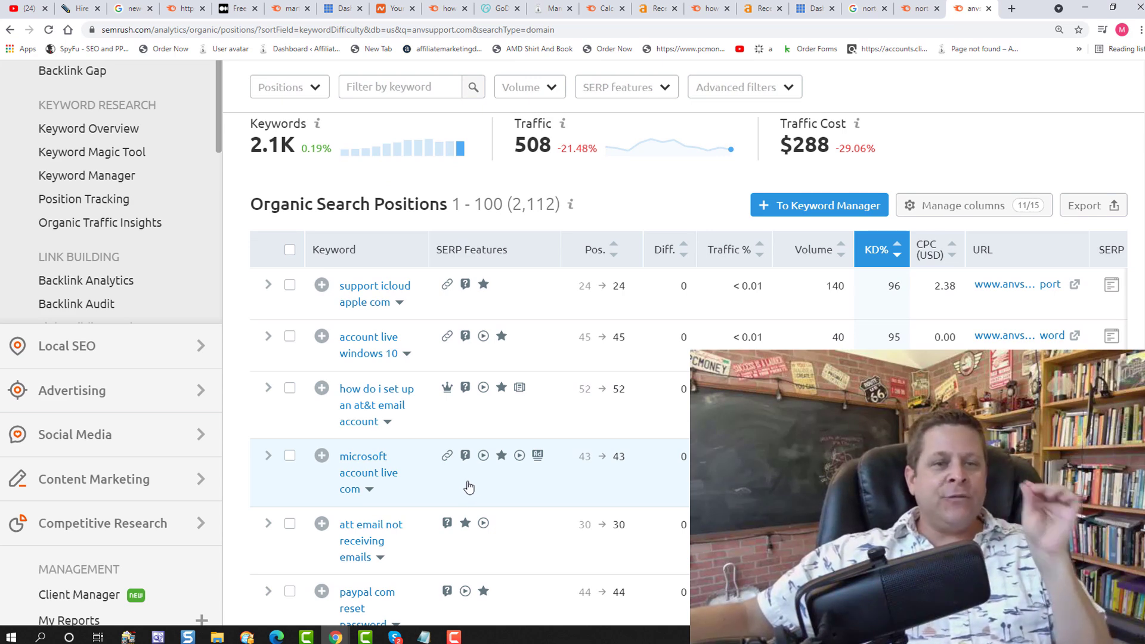
scroll(468, 486, "down", 2)
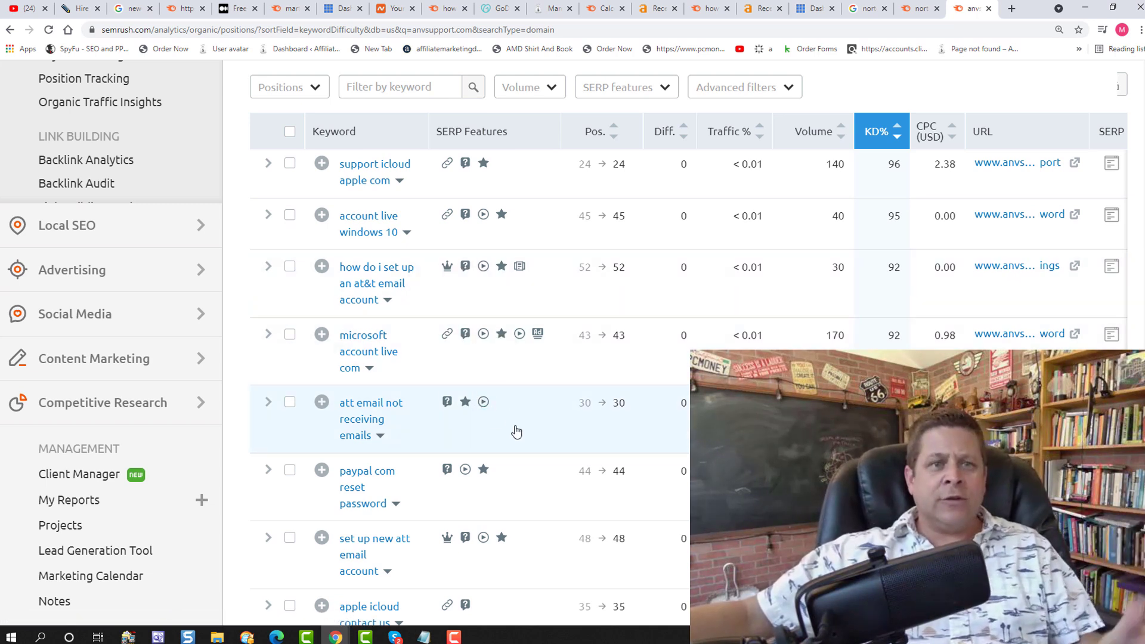
scroll(515, 426, "down", 1)
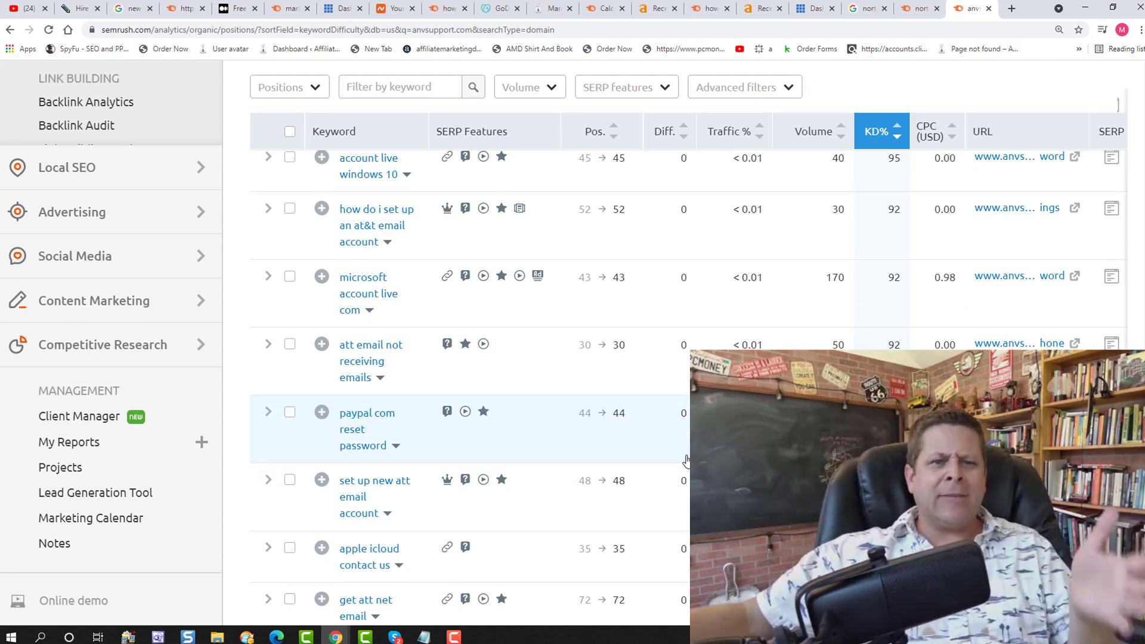
scroll(680, 466, "up", 5)
scroll(680, 466, "up", 2)
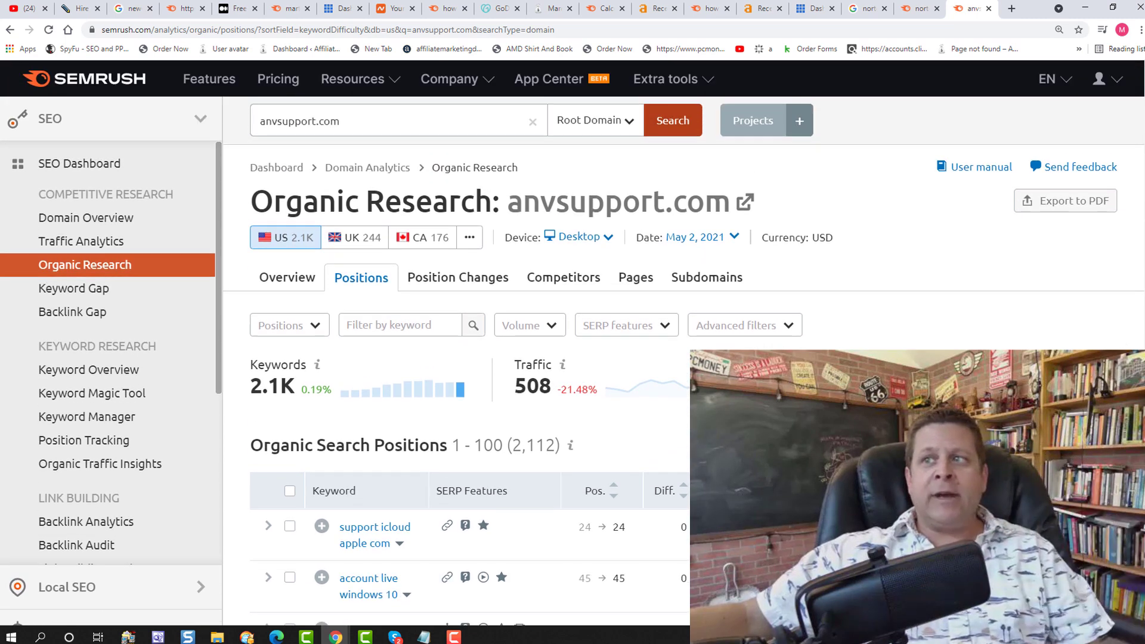
key("alt+Tab")
Look up errorsdoc.com in Organic Research by pasting it into the domain search box.
left_click_drag(922, 254, 793, 254)
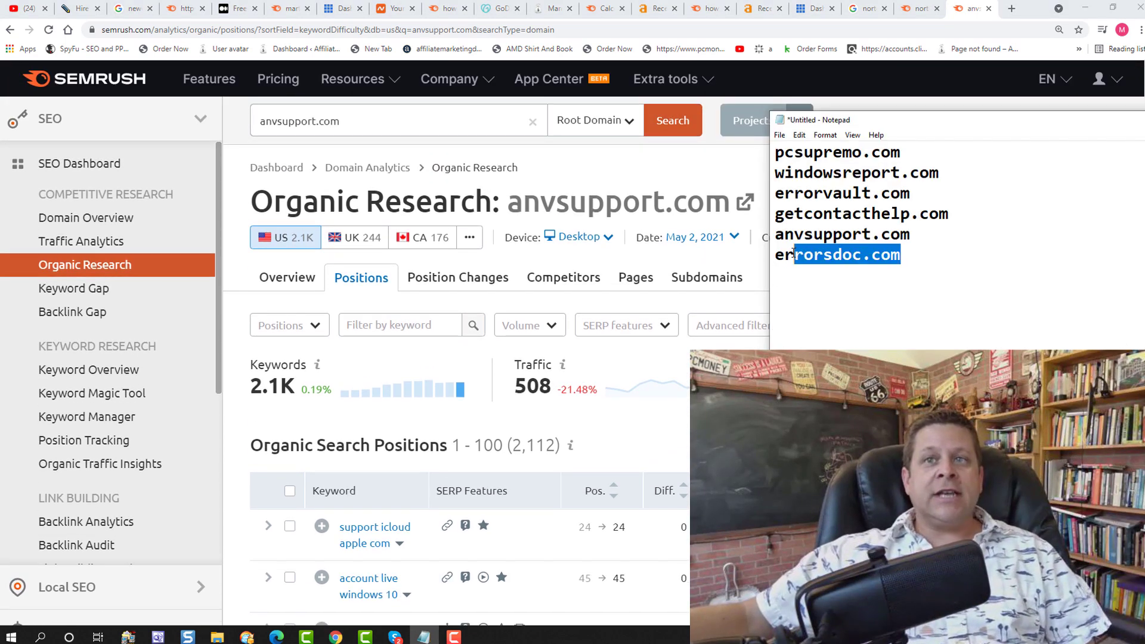
triple_click(482, 127)
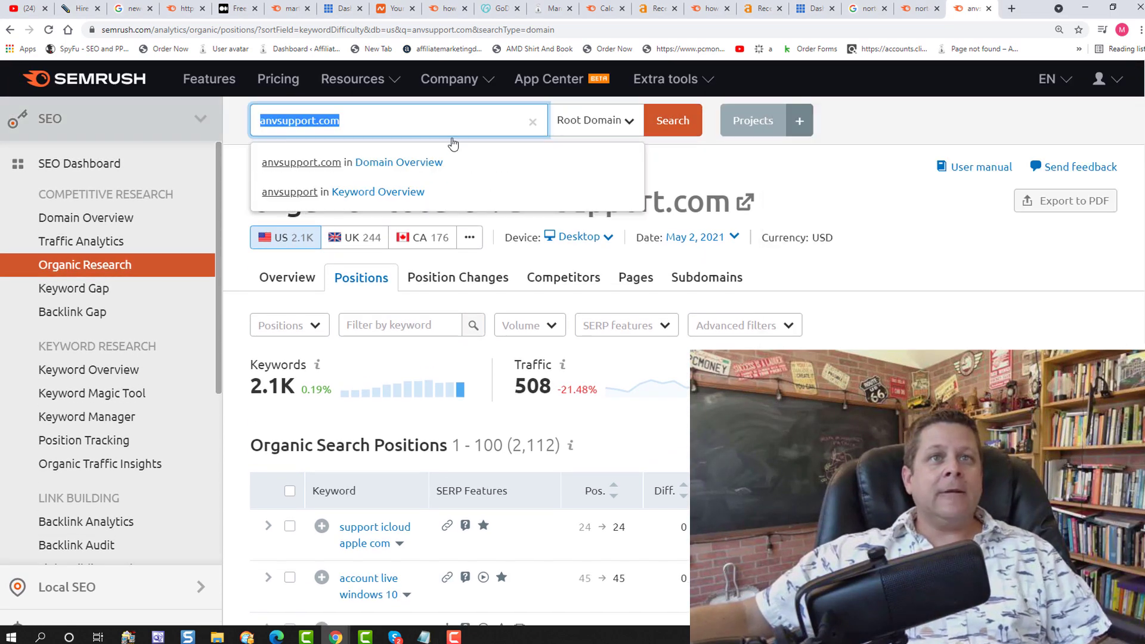
type("errorsdoc.com")
left_click(656, 120)
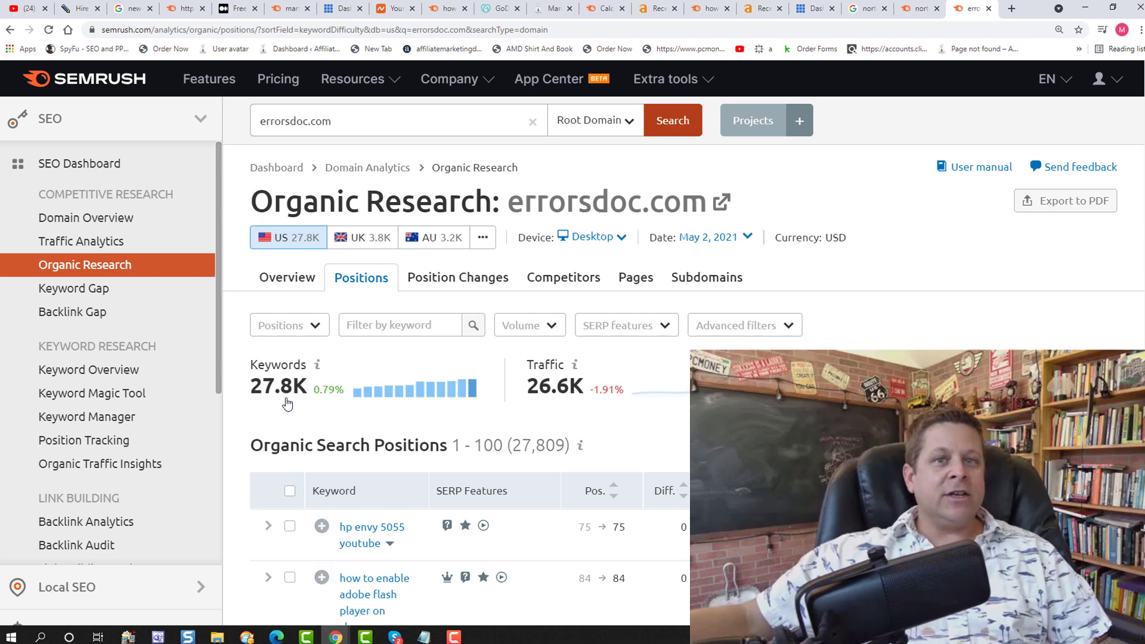
Scroll through the errorsdoc.com Positions table sorted by KD% descending, then back up.
scroll(358, 384, "down", 3)
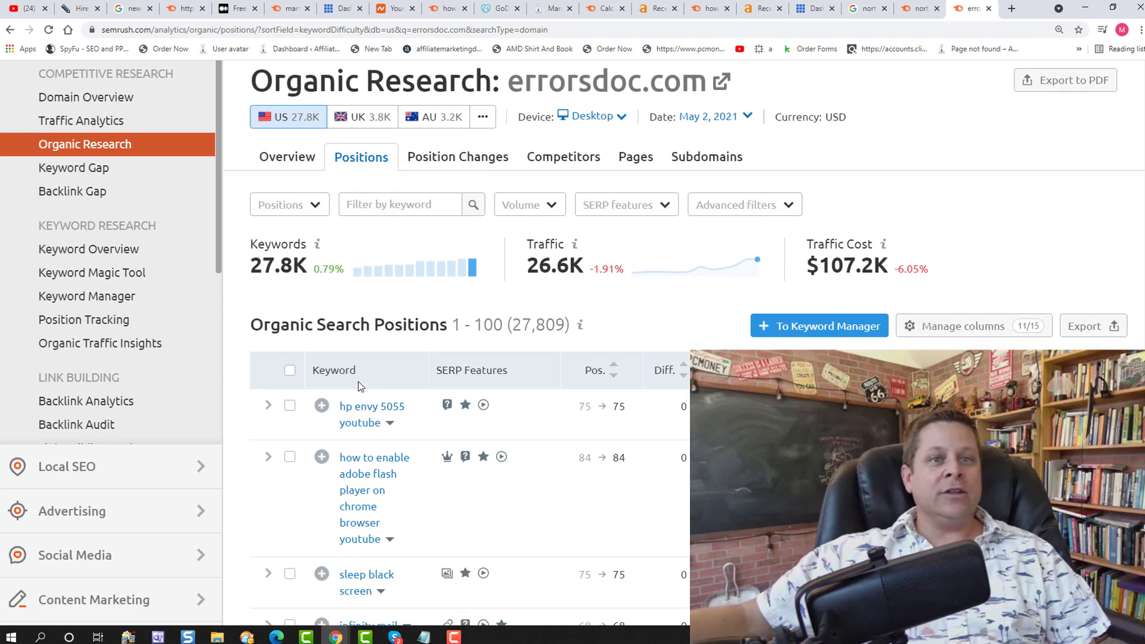
scroll(499, 390, "down", 3)
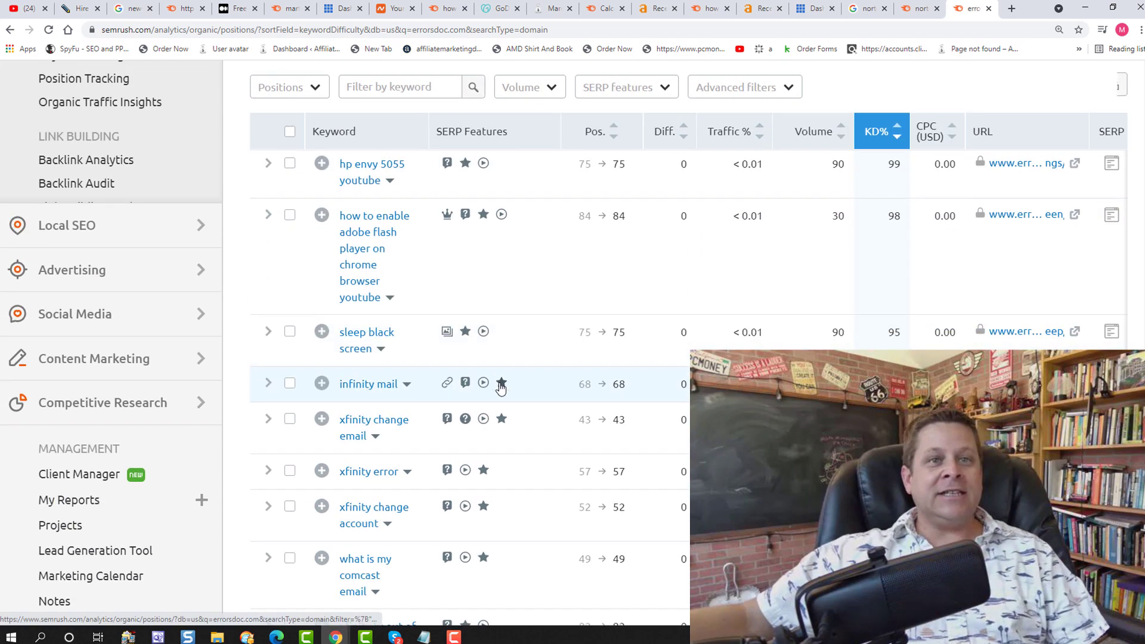
scroll(500, 387, "down", 4)
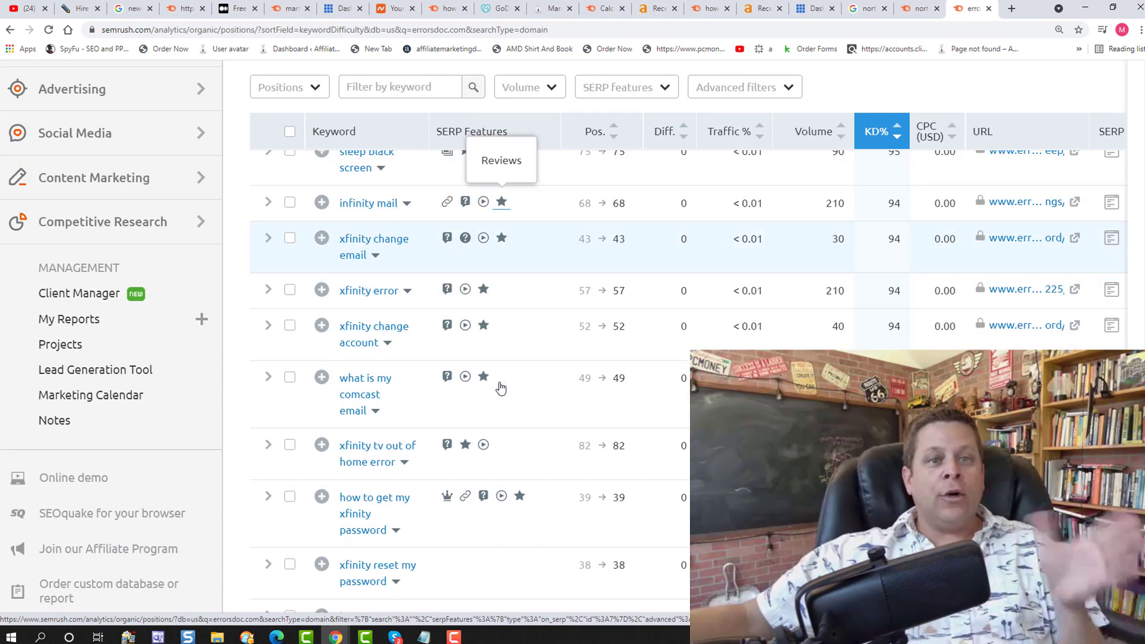
scroll(500, 388, "down", 2)
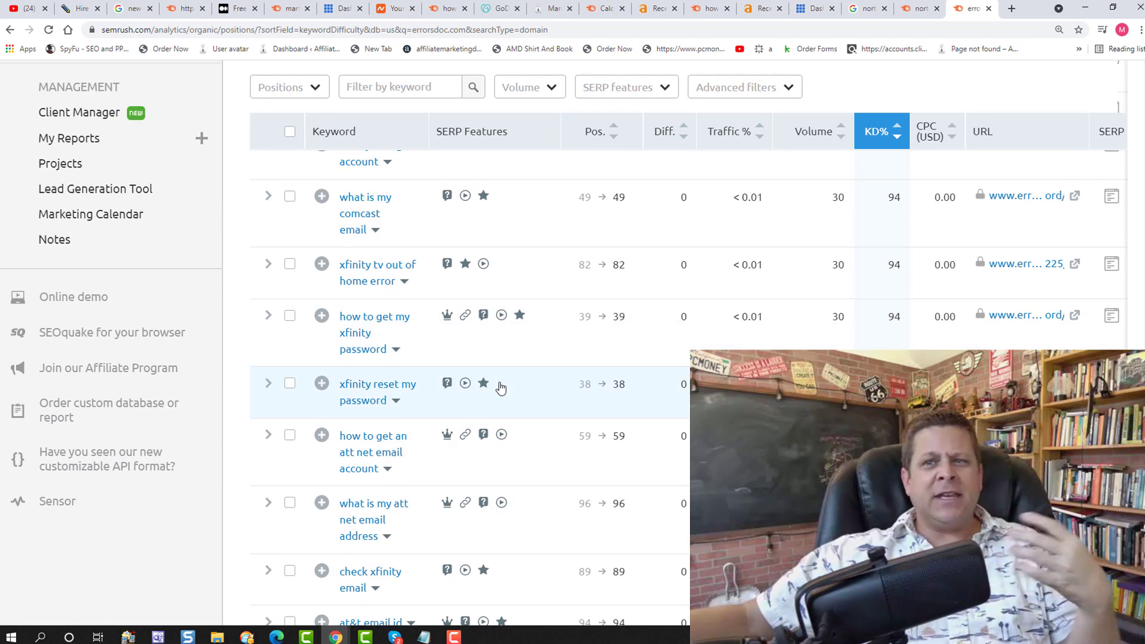
scroll(500, 388, "down", 10)
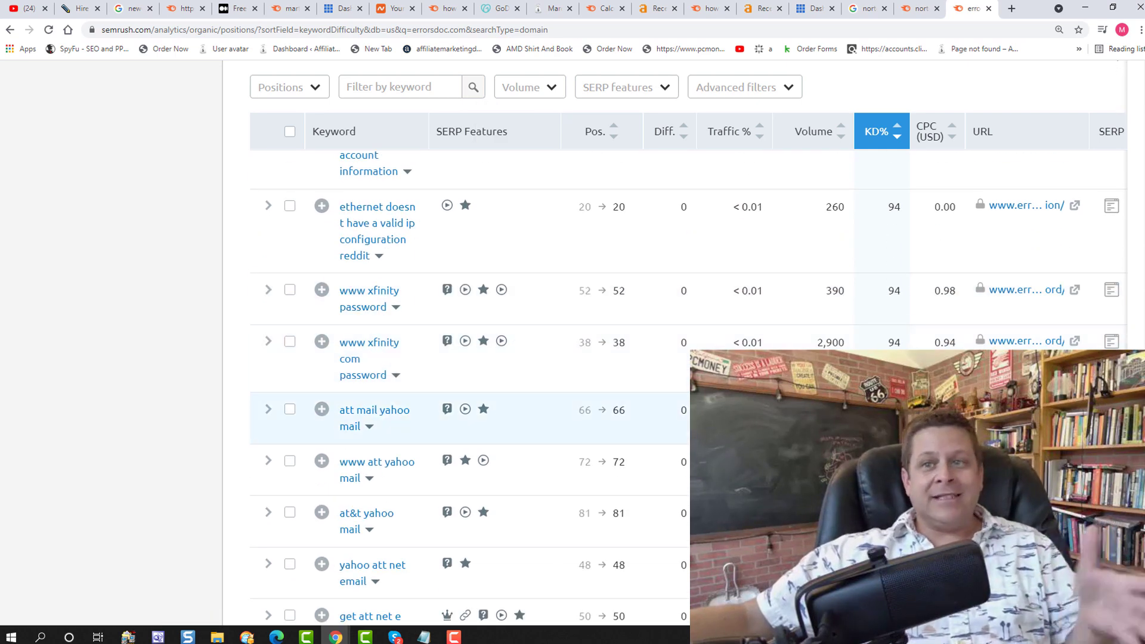
scroll(525, 536, "down", 3)
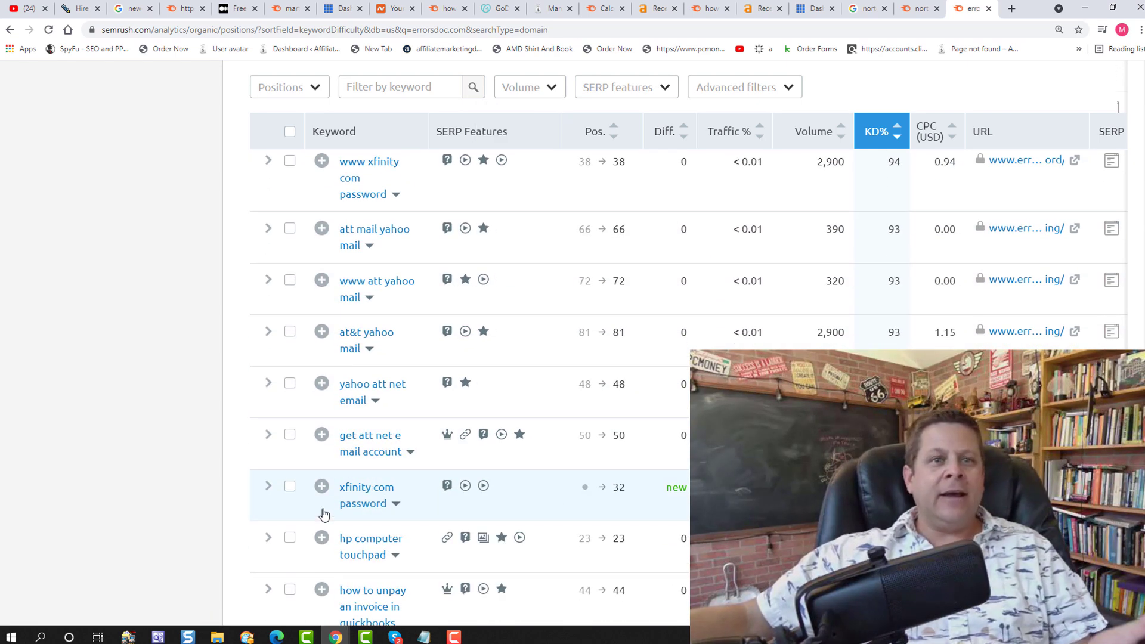
scroll(587, 522, "down", 6)
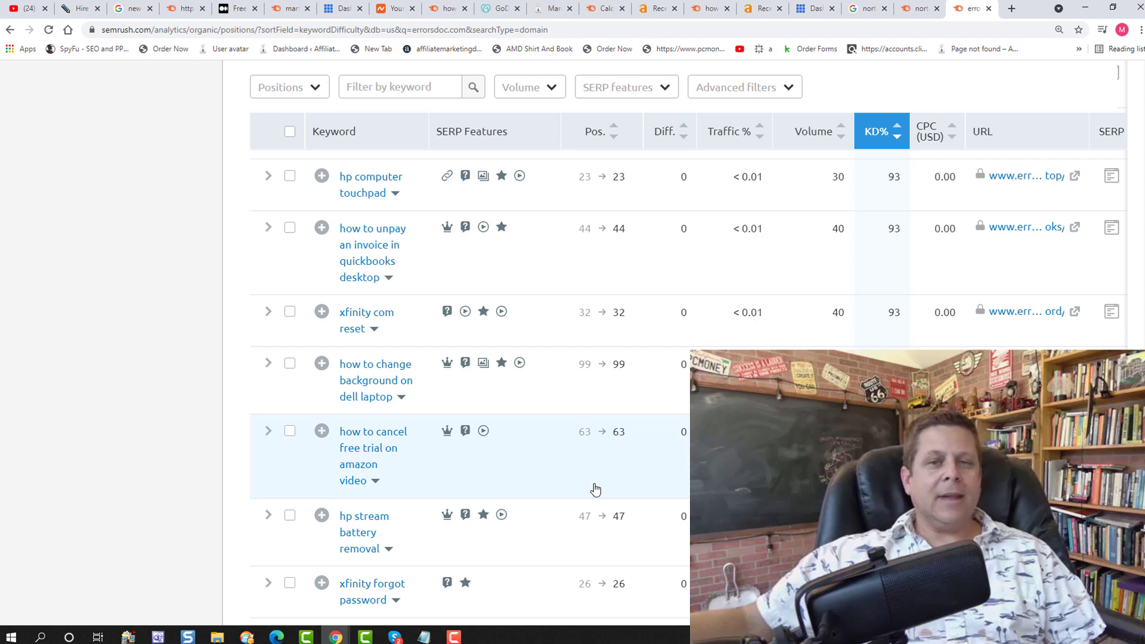
scroll(595, 489, "up", 20)
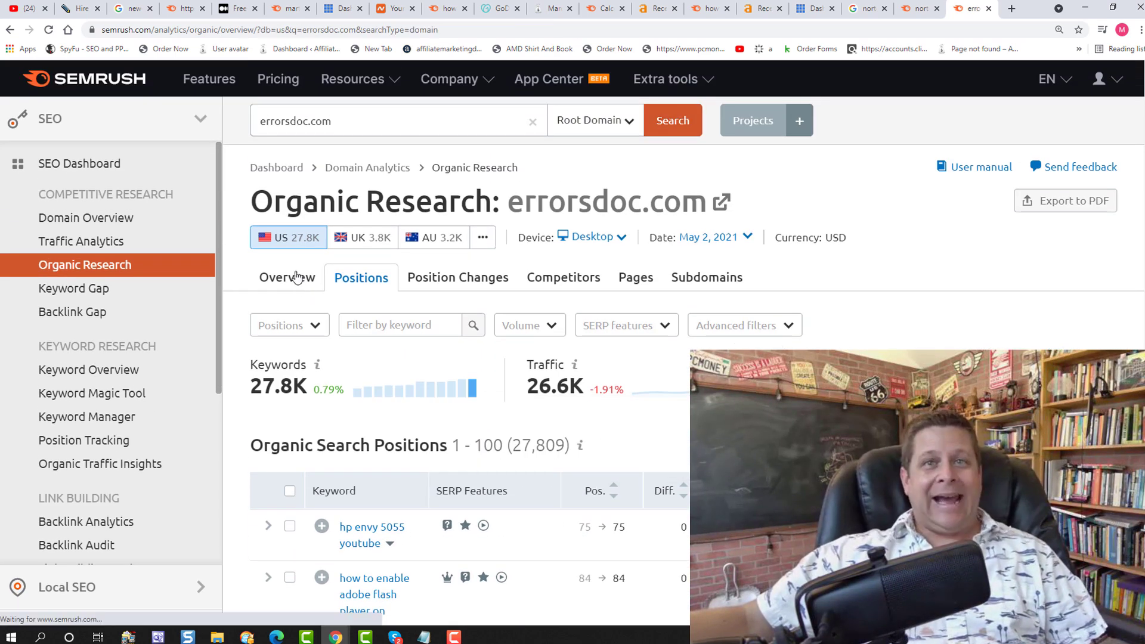
Open the errorsdoc.com Overview report and scroll down to its competitors section.
left_click(294, 277)
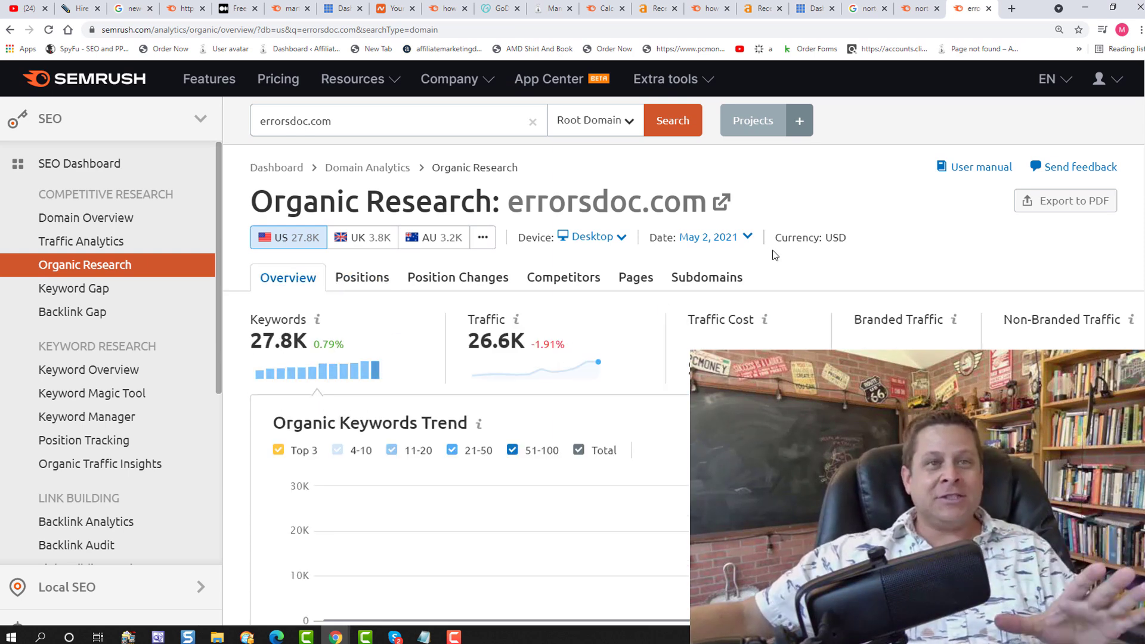
scroll(775, 254, "down", 4)
scroll(777, 256, "down", 6)
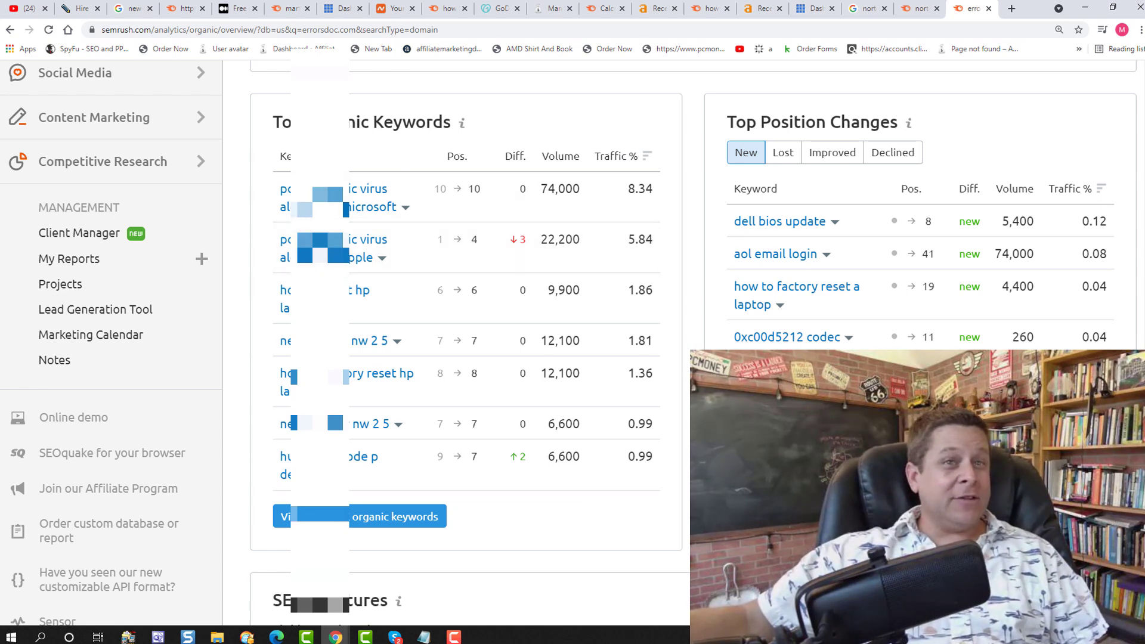
scroll(453, 343, "down", 7)
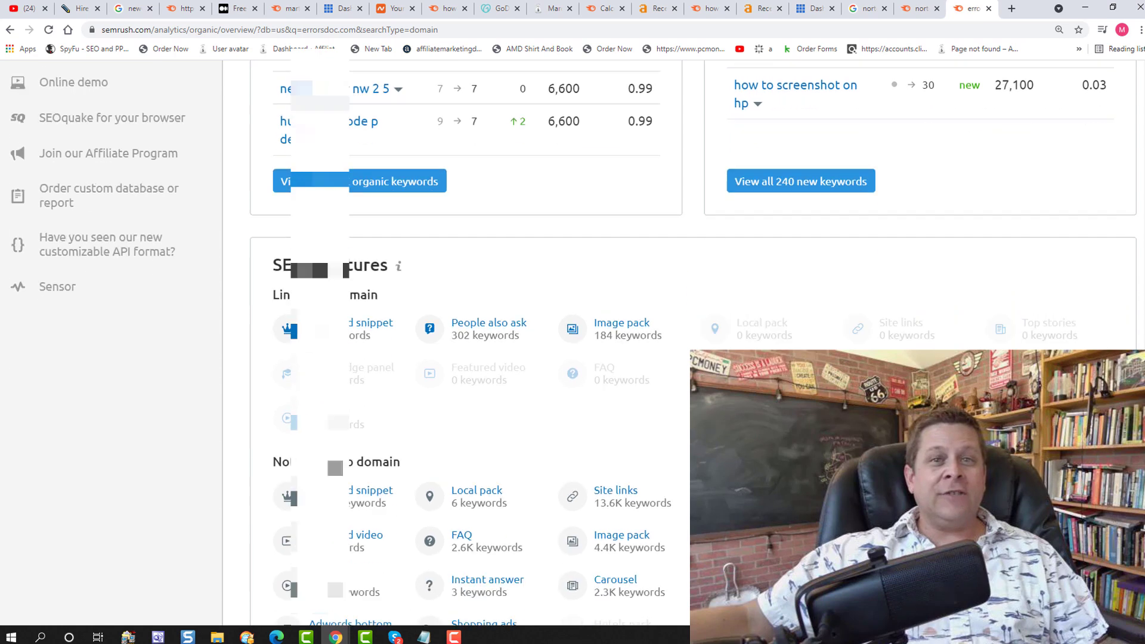
scroll(453, 342, "down", 5)
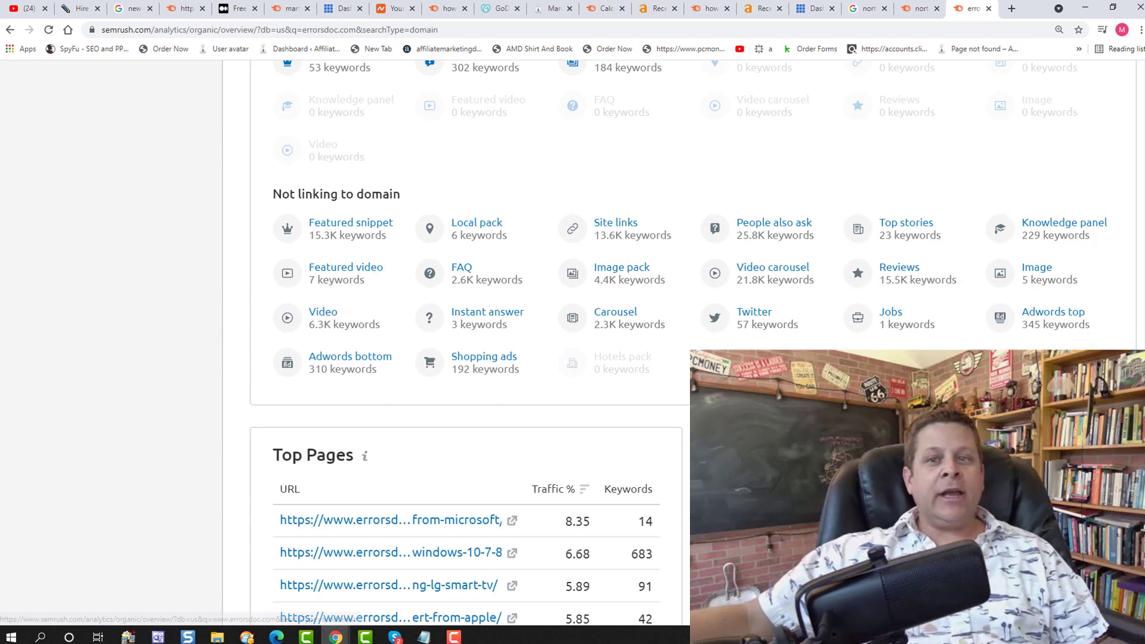
scroll(774, 522, "down", 6)
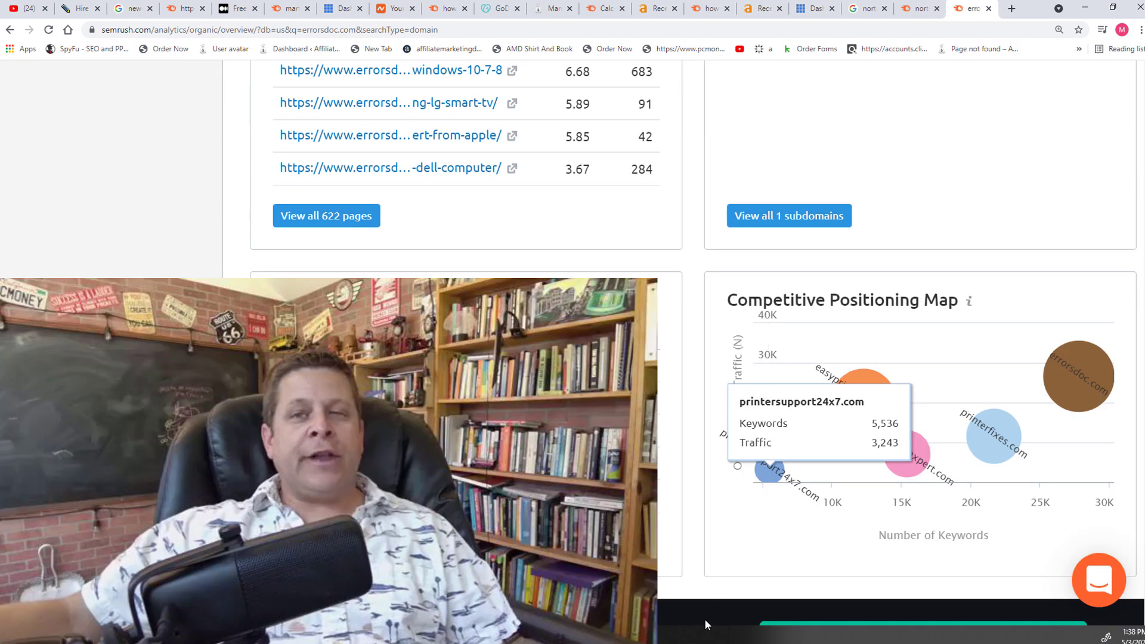
scroll(733, 512, "down", 2)
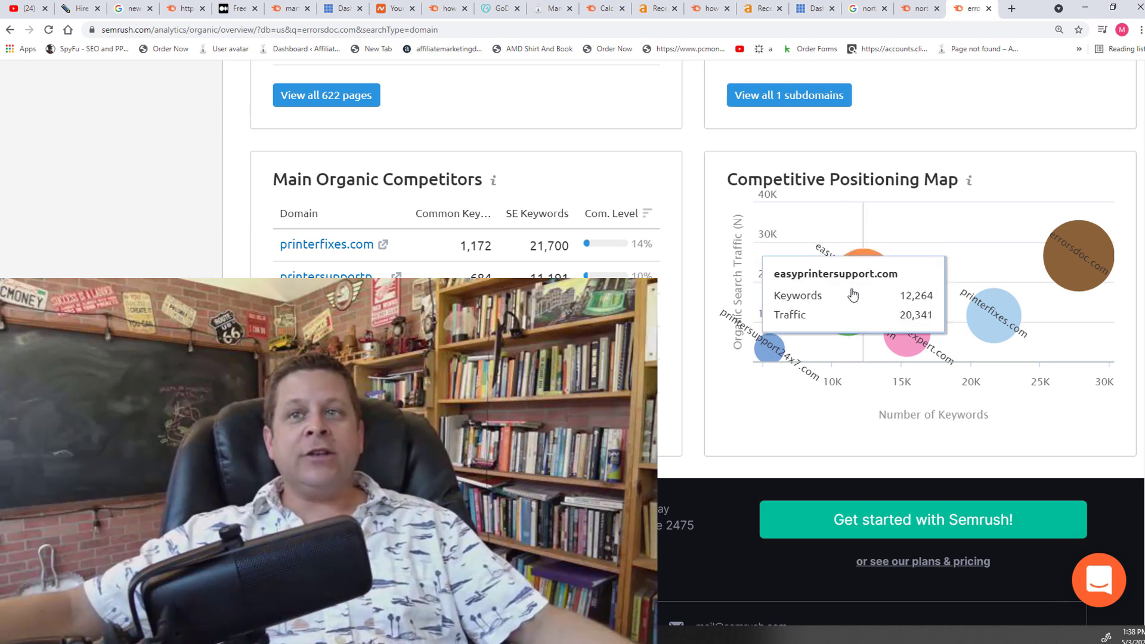
Inspect the Competitive Positioning Map bubbles, then switch to the Notepad list of six domains.
mouse_move(1059, 292)
mouse_move(1090, 263)
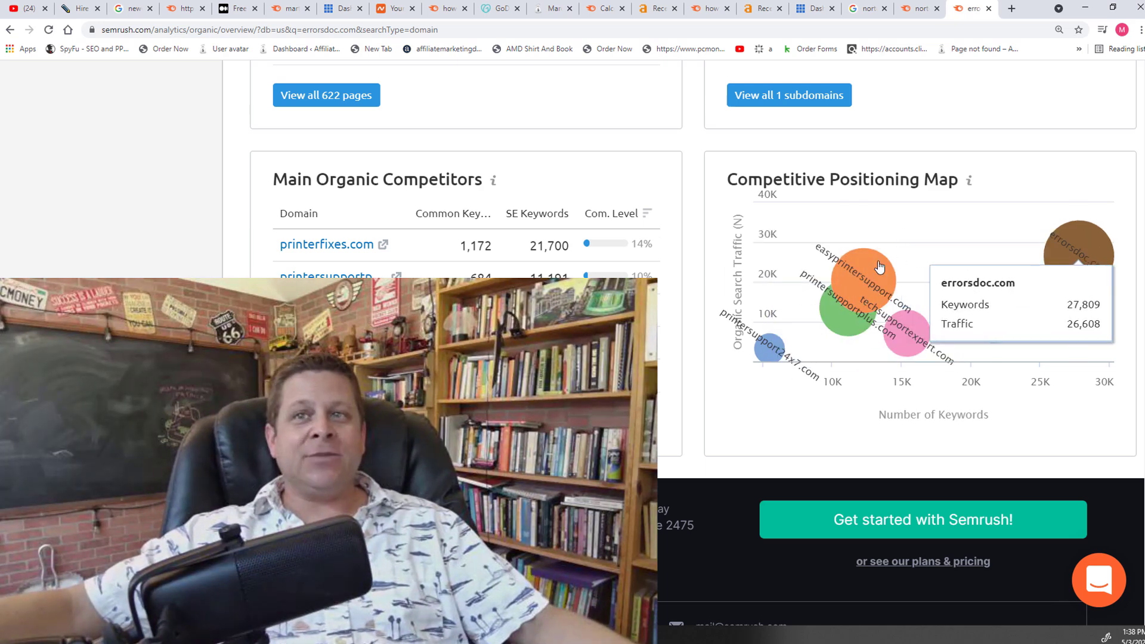
mouse_move(846, 325)
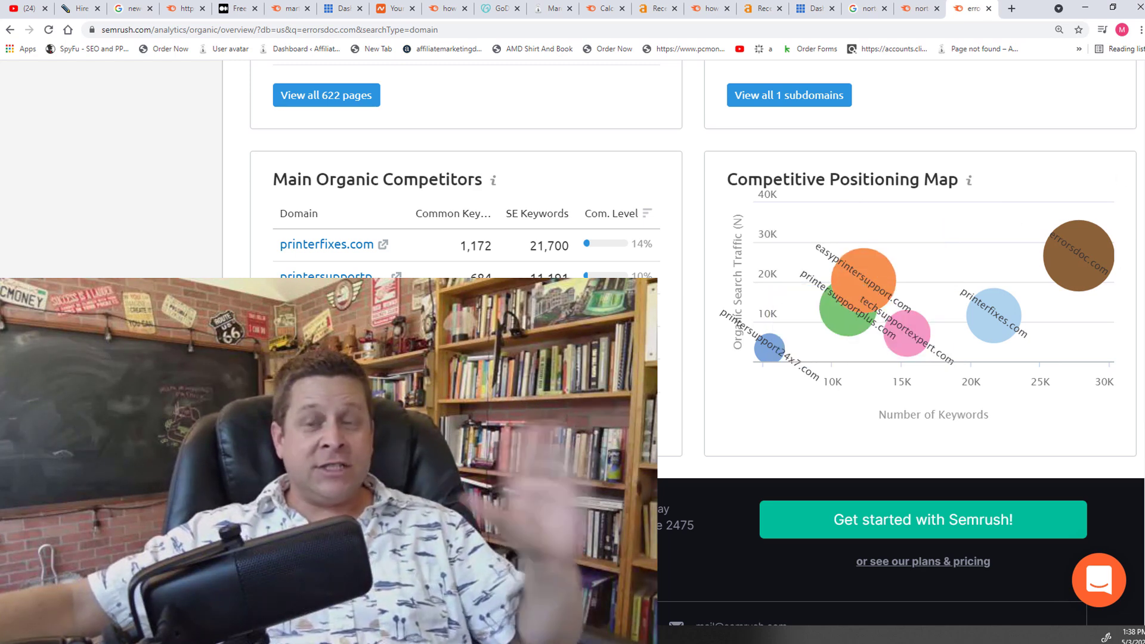
key("alt+Tab")
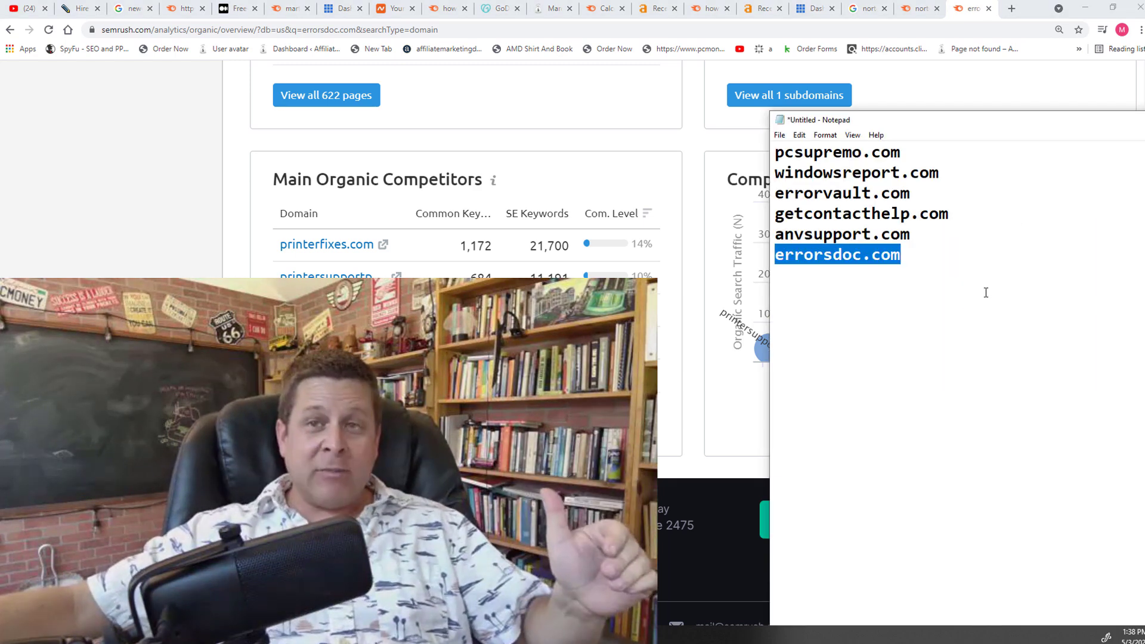
Bring up the Microsoft Whiteboard canvas headed with an underlined 'GET Ranked'.
left_click(690, 125)
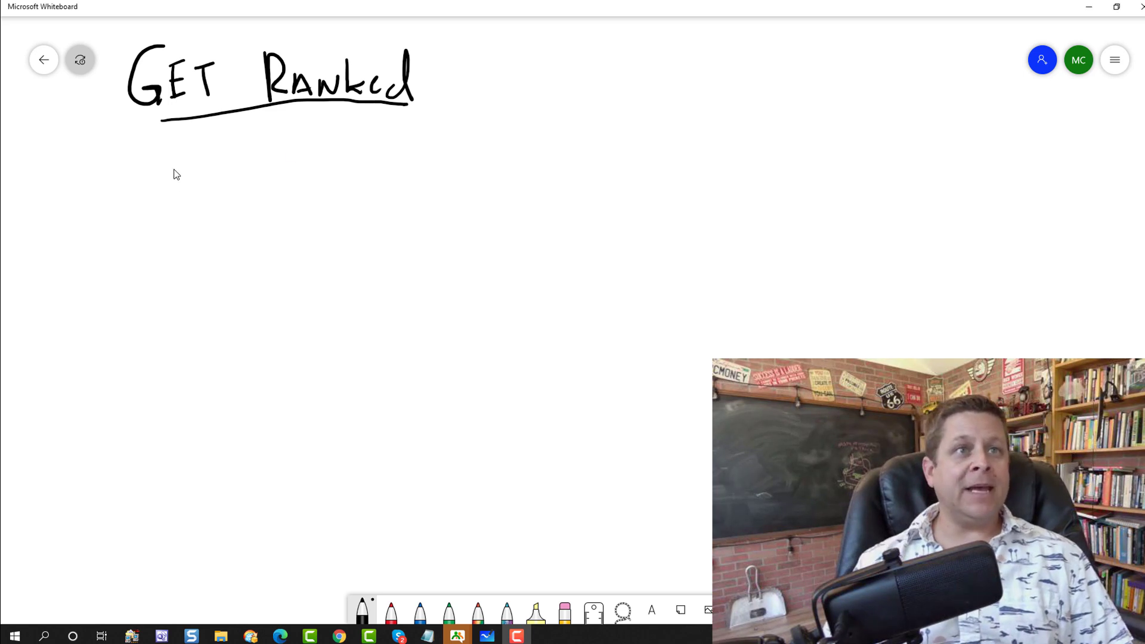
Handwrite 'List 50-100' under the GET Ranked heading.
left_click_drag(192, 177, 212, 213)
left_click_drag(233, 194, 221, 213)
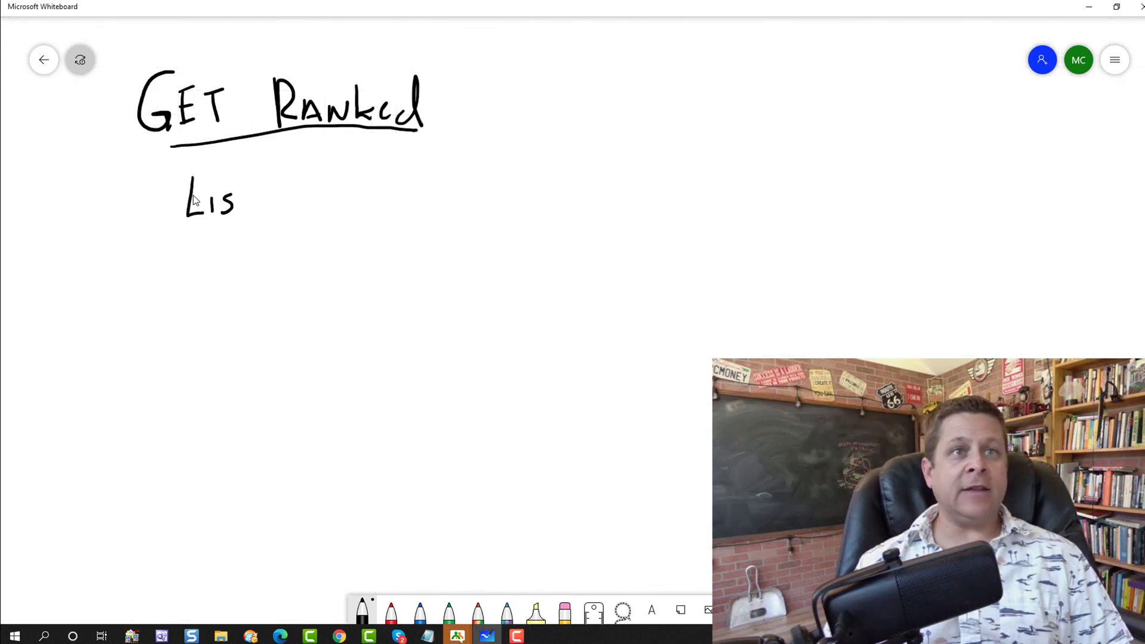
left_click(213, 183)
left_click_drag(301, 174, 300, 199)
left_click_drag(299, 173, 362, 188)
left_click_drag(383, 172, 385, 196)
left_click_drag(403, 179, 427, 179)
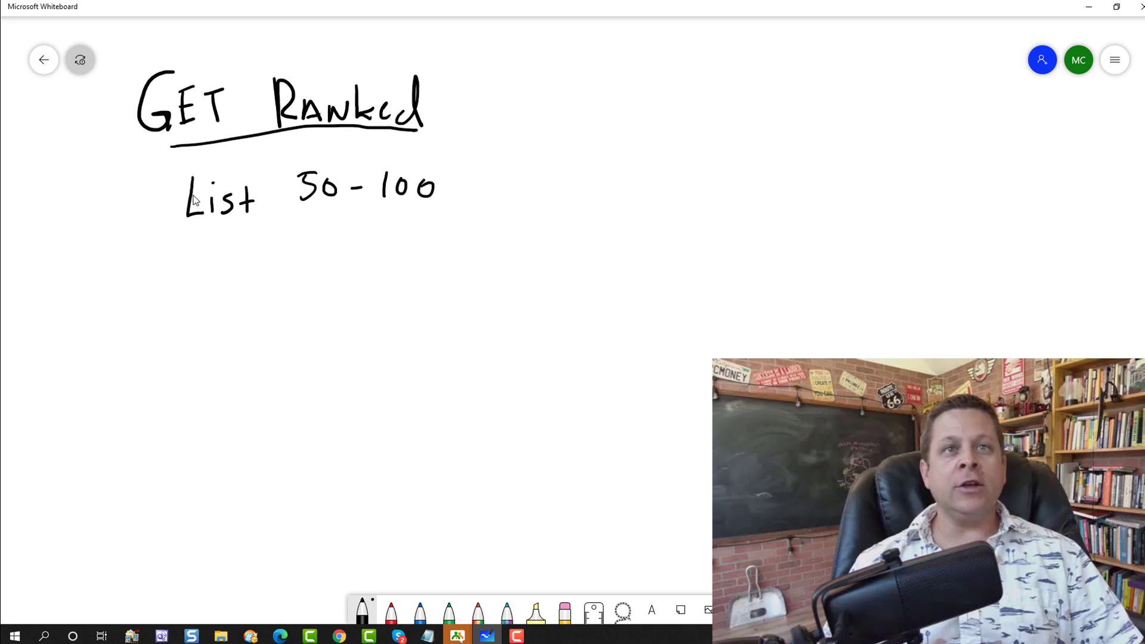
Write 'Plan Attack' below and outline a page box at the left.
left_click_drag(298, 263, 299, 305)
left_click_drag(298, 256, 292, 278)
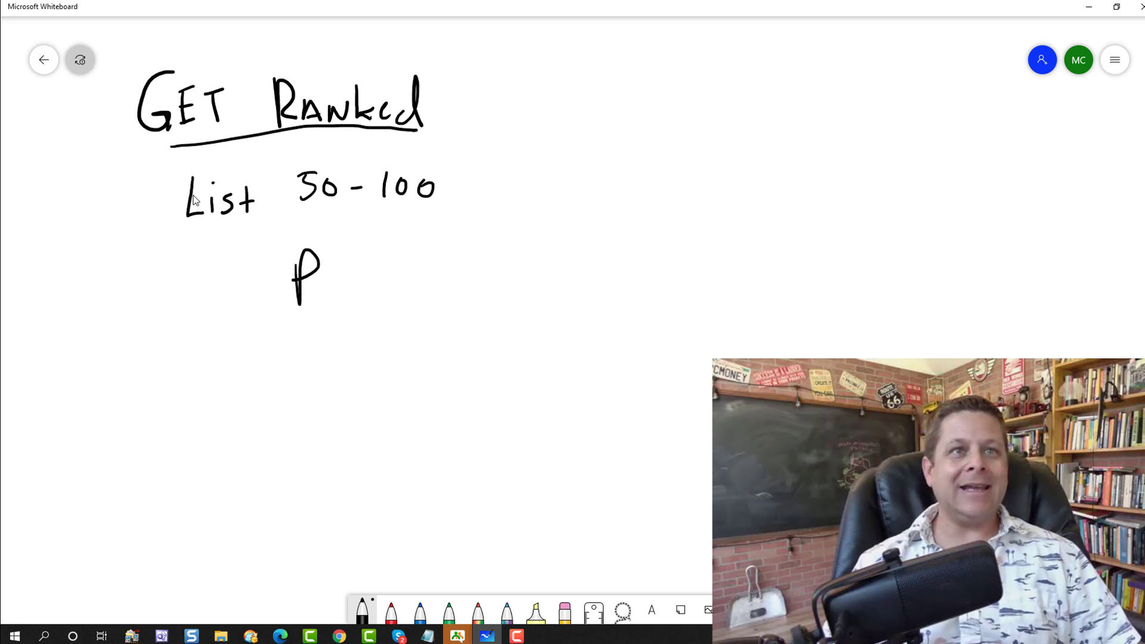
left_click_drag(434, 293, 453, 271)
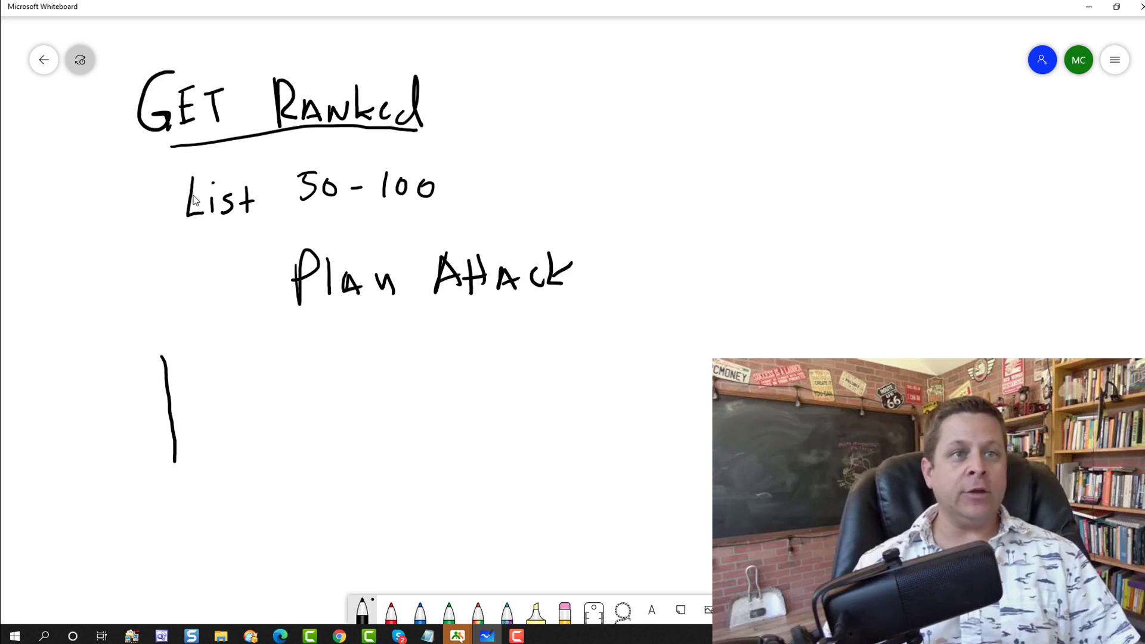
mouse_move(161, 356)
left_mouse_down()
mouse_move(231, 338)
mouse_move(260, 446)
mouse_move(197, 466)
left_mouse_up()
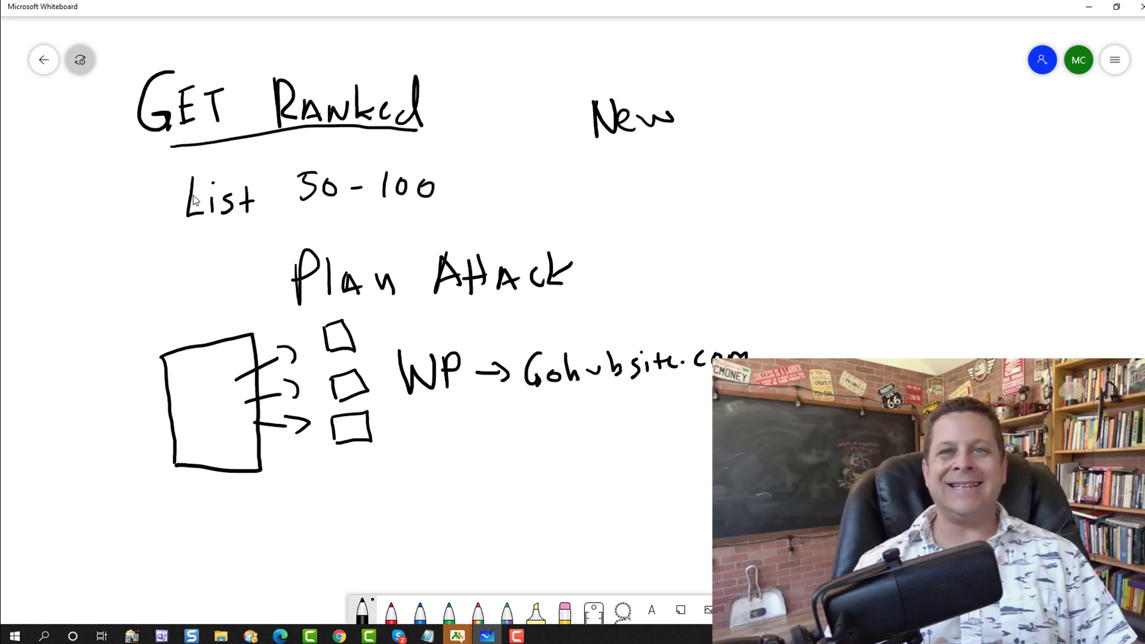
Draw a page box under 'New' with arrows coming off it.
left_click_drag(608, 190, 611, 263)
mouse_move(609, 170)
left_mouse_down()
mouse_move(670, 149)
mouse_move(701, 251)
mouse_move(614, 273)
left_mouse_up()
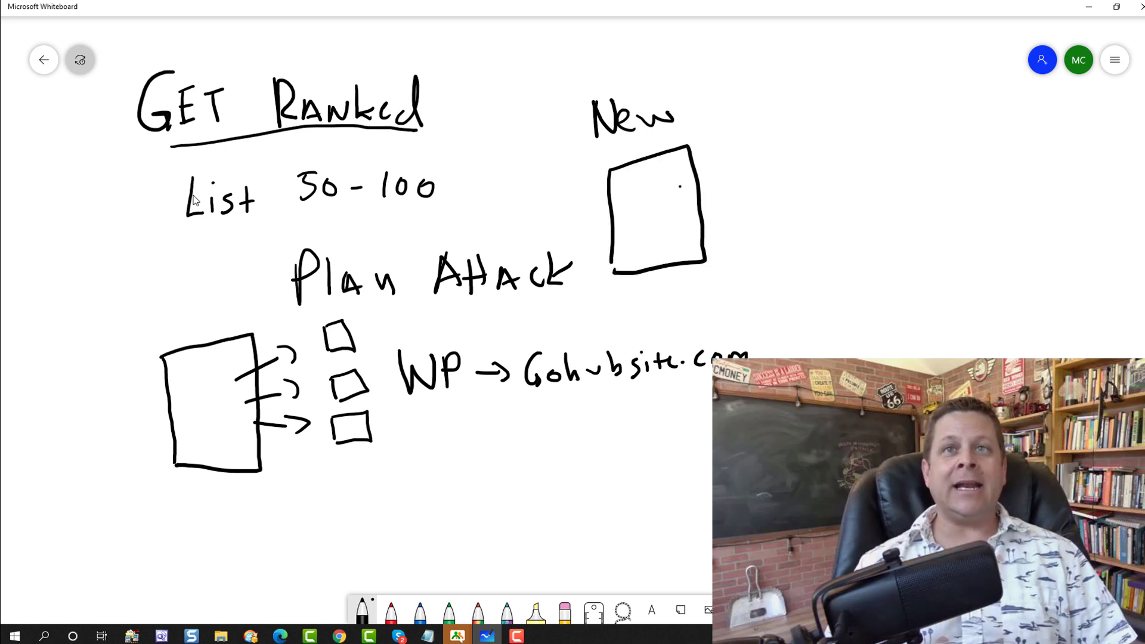
left_click_drag(687, 221, 733, 211)
left_click_drag(682, 247, 740, 251)
left_click_drag(733, 206, 740, 222)
mouse_move(726, 174)
left_mouse_down()
mouse_move(745, 176)
mouse_move(740, 192)
left_mouse_up()
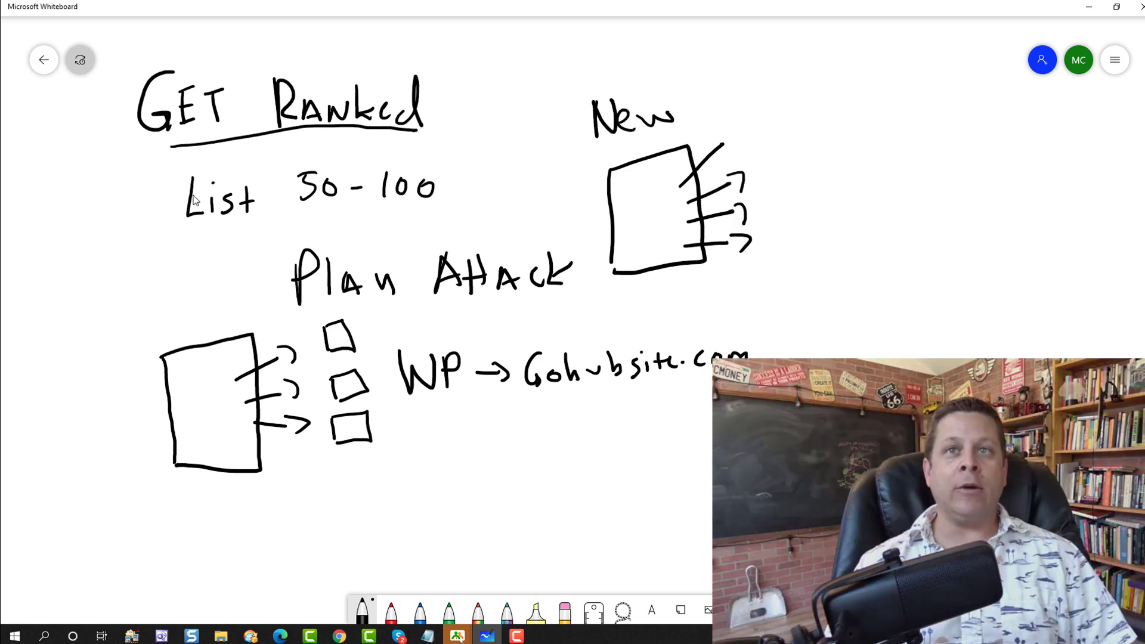
left_click_drag(719, 140, 738, 149)
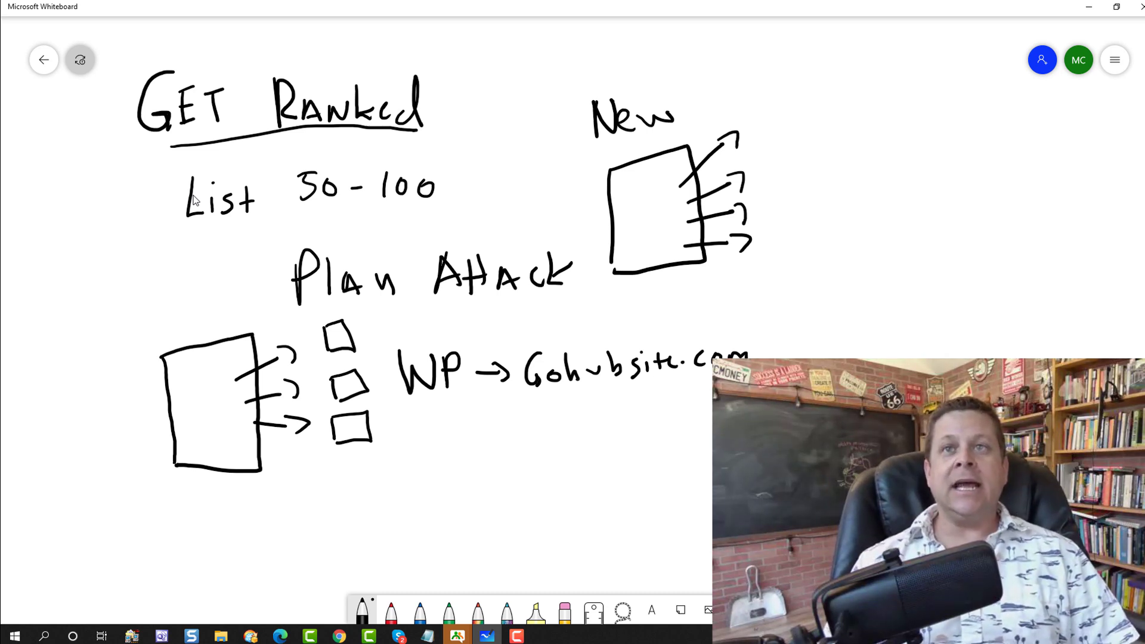
Write a circled 50 and 'Josser' at the top right of the board.
mouse_move(814, 87)
left_mouse_down()
mouse_move(811, 118)
mouse_move(834, 83)
mouse_move(865, 108)
mouse_move(859, 88)
left_mouse_up()
mouse_move(870, 67)
left_mouse_down()
mouse_move(883, 75)
mouse_move(807, 111)
mouse_move(883, 123)
mouse_move(876, 77)
left_mouse_up()
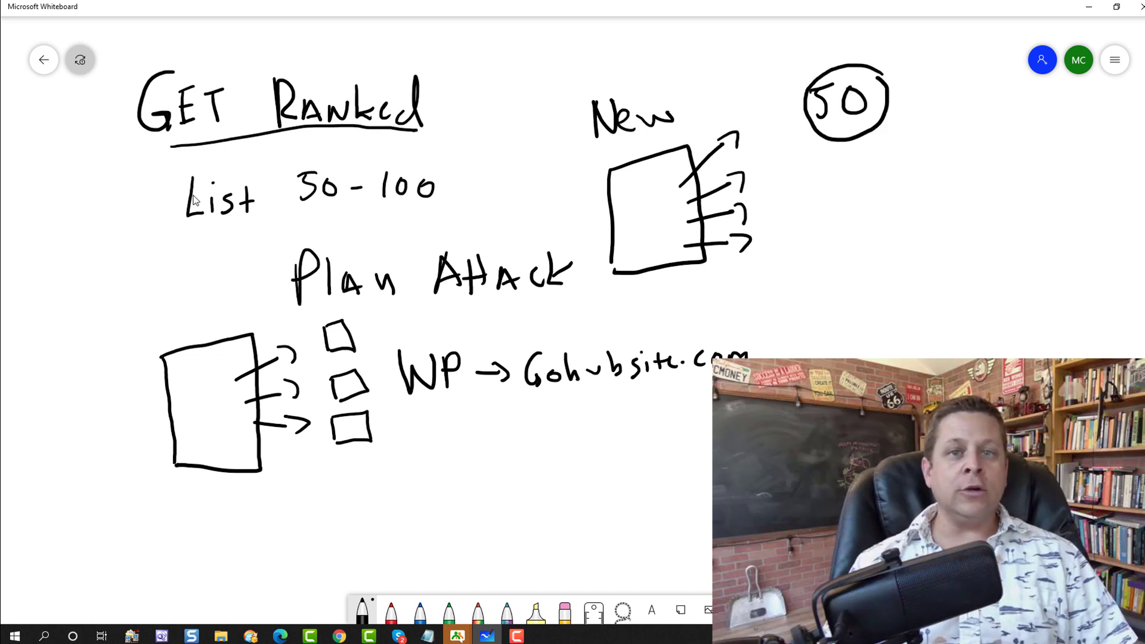
mouse_move(802, 171)
left_mouse_down()
mouse_move(792, 203)
mouse_move(812, 171)
left_mouse_up()
mouse_move(821, 181)
left_mouse_down()
mouse_move(831, 209)
mouse_move(888, 193)
left_mouse_up()
left_click_drag(900, 187, 912, 169)
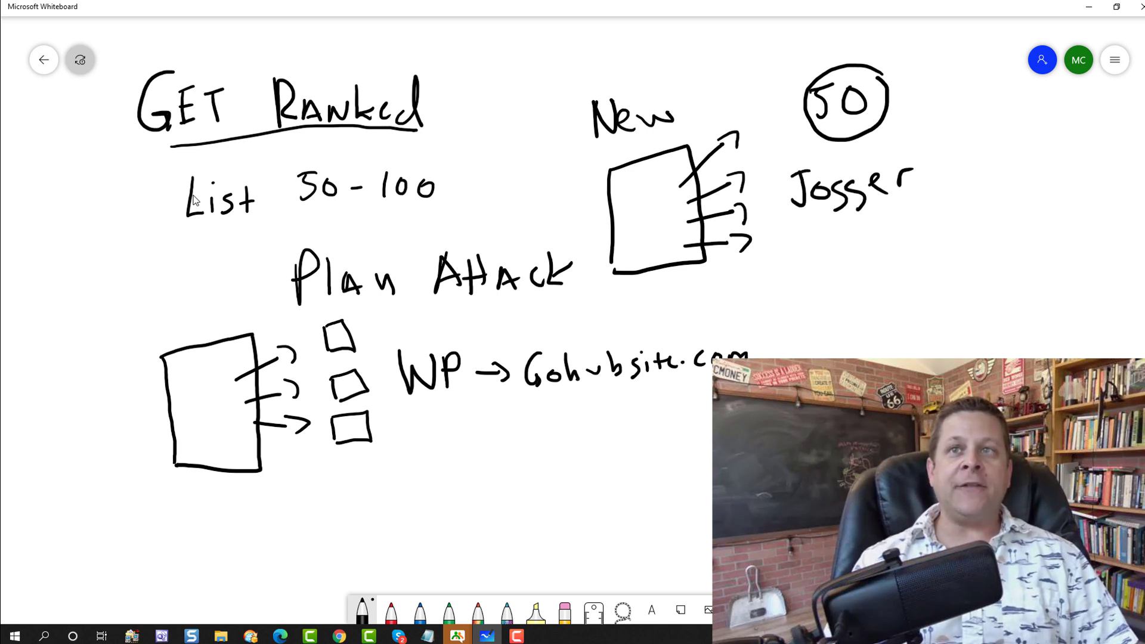
mouse_move(192, 199)
left_mouse_down()
mouse_move(9, 155)
mouse_move(193, 200)
left_mouse_up()
left_click_drag(929, 448, 301, 365)
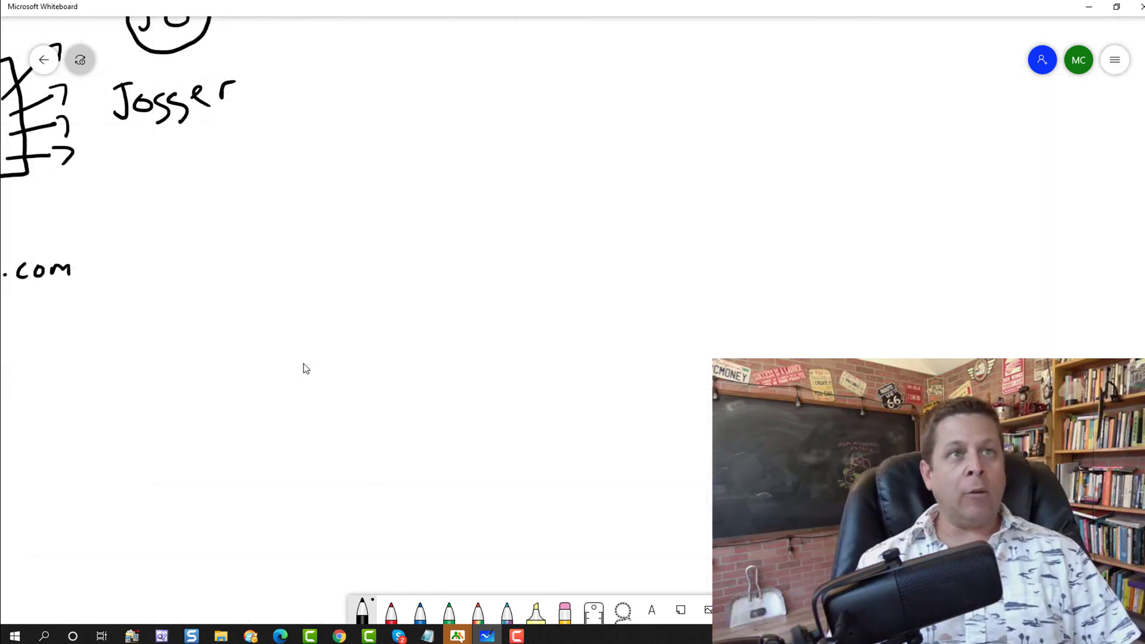
Write 'Booster' with three arrows stacked beneath it.
mouse_move(147, 154)
left_mouse_down()
mouse_move(149, 185)
mouse_move(180, 162)
mouse_move(199, 159)
mouse_move(208, 174)
mouse_move(234, 168)
left_mouse_up()
left_click_drag(229, 159, 241, 156)
left_click_drag(246, 160, 281, 149)
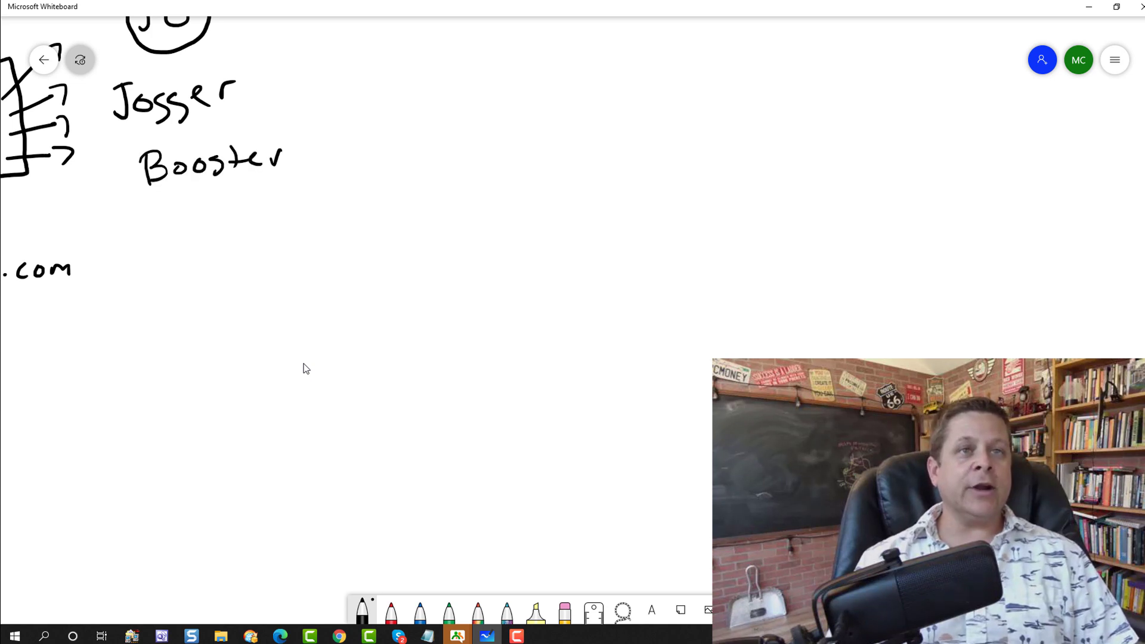
mouse_move(185, 217)
left_mouse_down()
mouse_move(240, 210)
mouse_move(254, 220)
left_mouse_up()
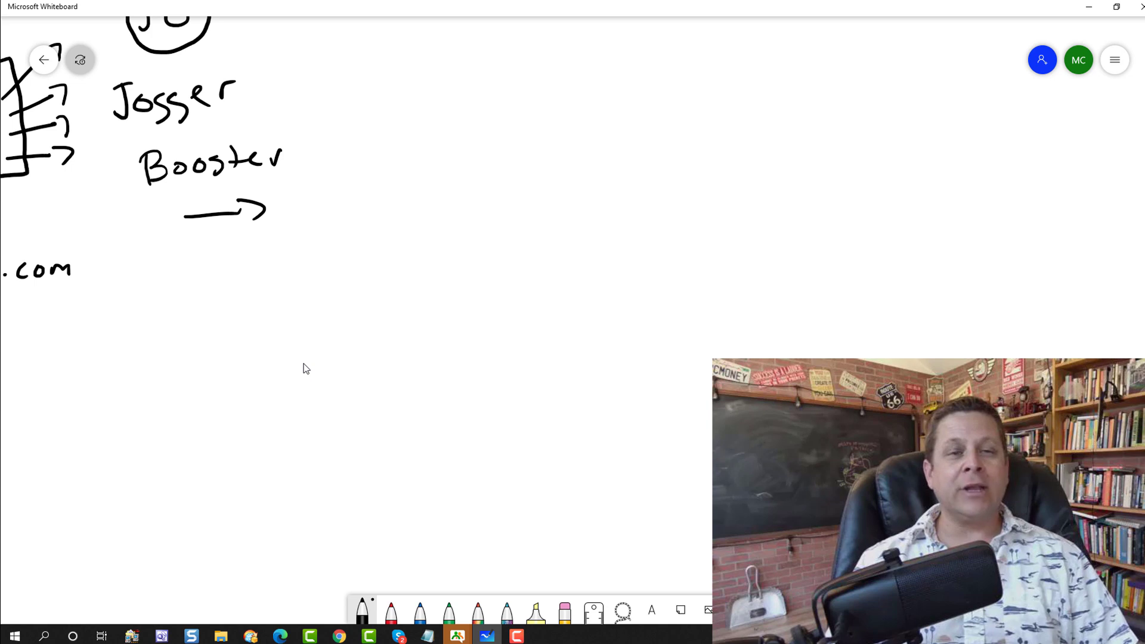
left_click_drag(185, 284, 253, 286)
left_click_drag(176, 330, 253, 330)
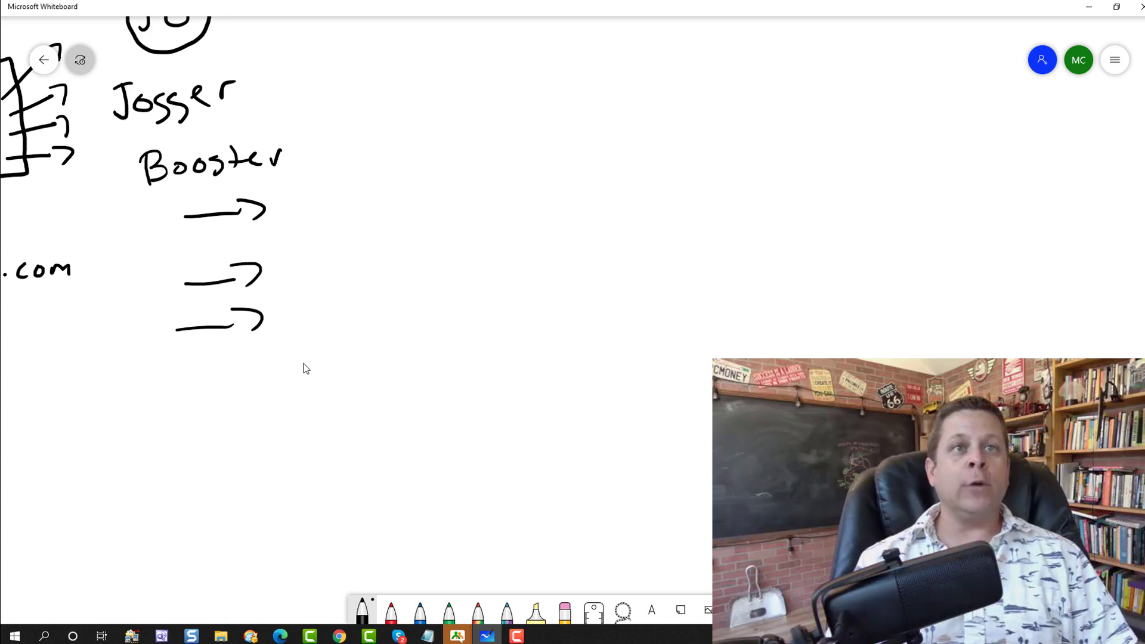
Draw the MD box with a rising arrow coming out of it.
left_click_drag(316, 165, 324, 224)
mouse_move(316, 162)
left_mouse_down()
mouse_move(386, 143)
mouse_move(344, 228)
left_mouse_up()
mouse_move(345, 184)
left_mouse_down()
mouse_move(350, 203)
mouse_move(374, 203)
mouse_move(429, 90)
mouse_move(459, 102)
left_mouse_up()
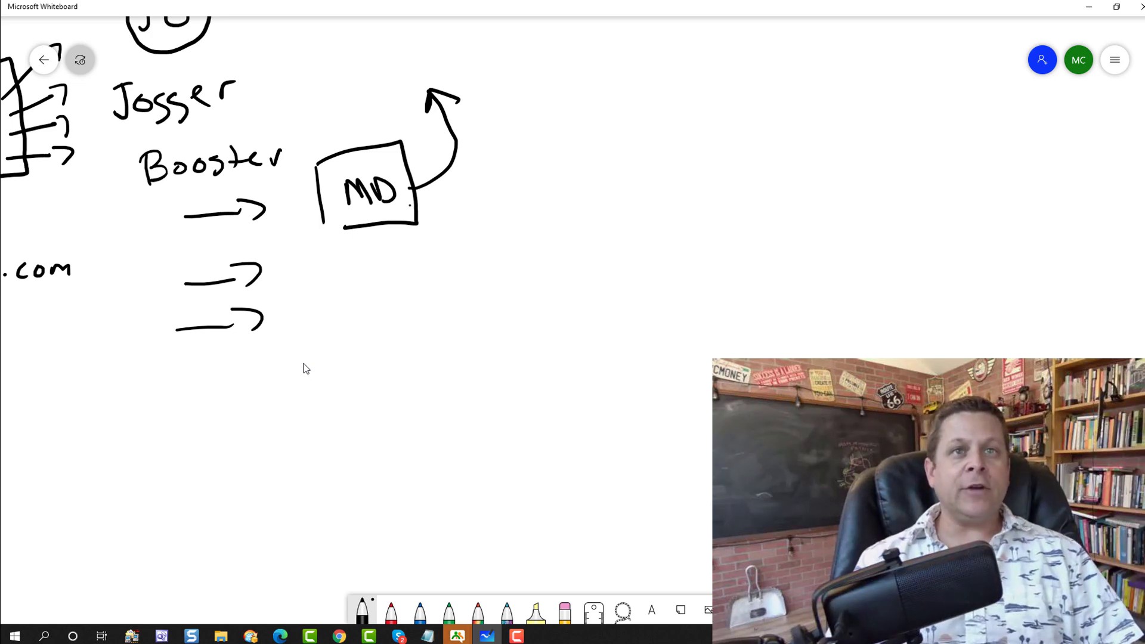
mouse_move(411, 206)
left_mouse_down()
mouse_move(469, 201)
mouse_move(475, 214)
left_mouse_up()
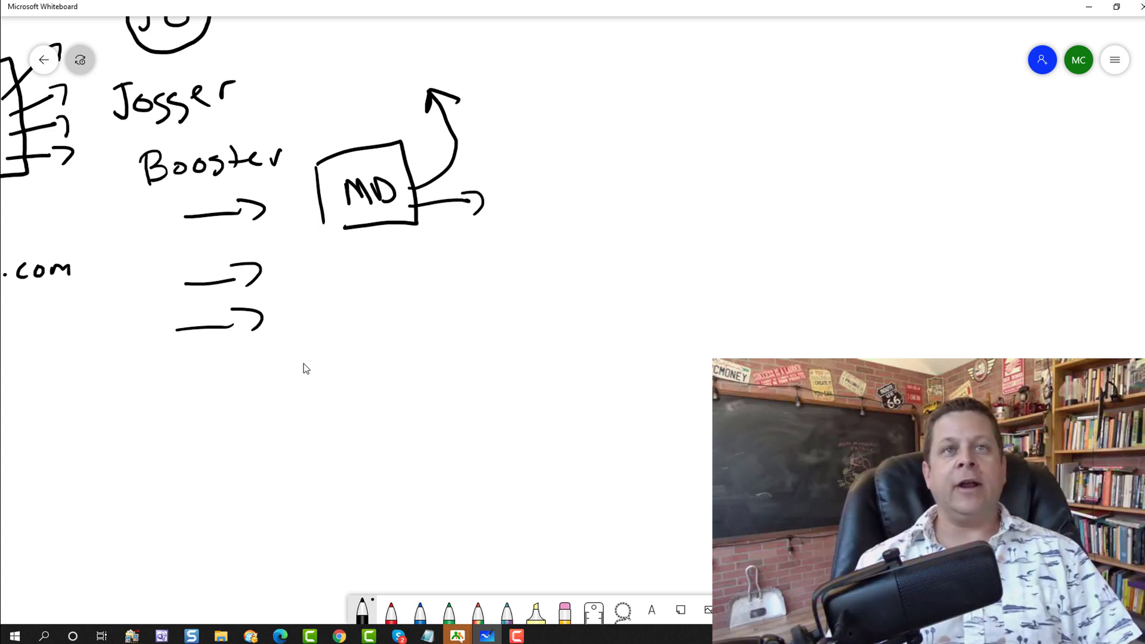
mouse_move(405, 198)
left_mouse_down()
mouse_move(463, 172)
mouse_move(469, 180)
left_mouse_up()
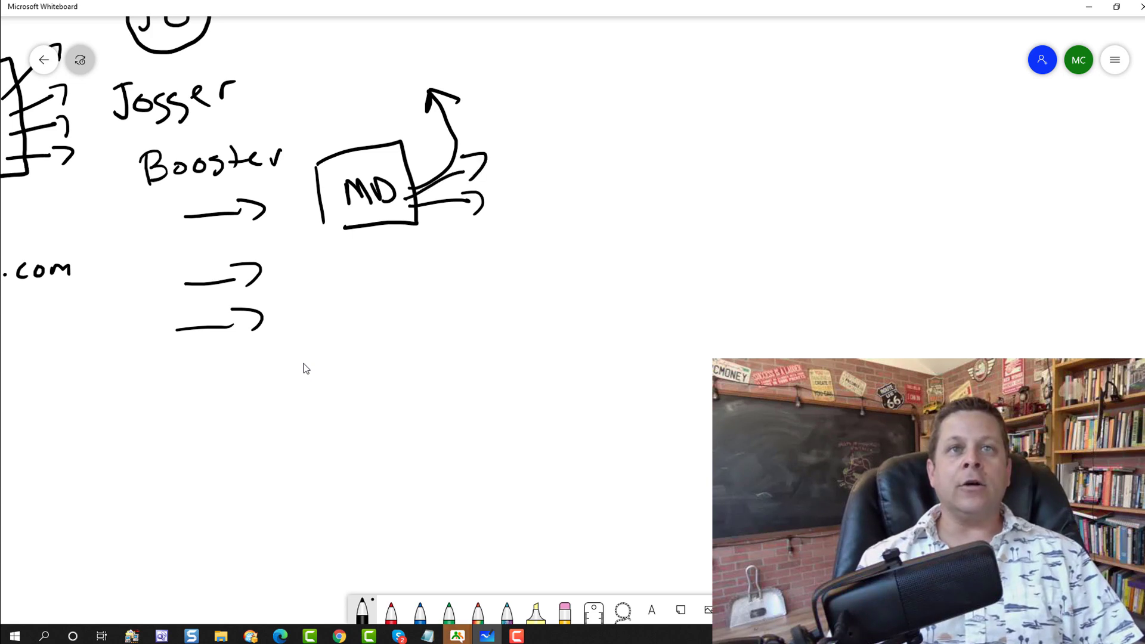
left_click_drag(516, 125, 553, 152)
left_click_drag(564, 150, 574, 145)
Write 'Link Back Blog' beside the MD box.
left_click_drag(590, 123, 571, 200)
mouse_move(591, 199)
left_mouse_down()
mouse_move(595, 180)
mouse_move(606, 195)
left_mouse_up()
left_click_drag(595, 189, 608, 185)
mouse_move(626, 168)
left_mouse_down()
mouse_move(620, 180)
mouse_move(637, 176)
left_mouse_up()
left_click_drag(653, 159, 653, 174)
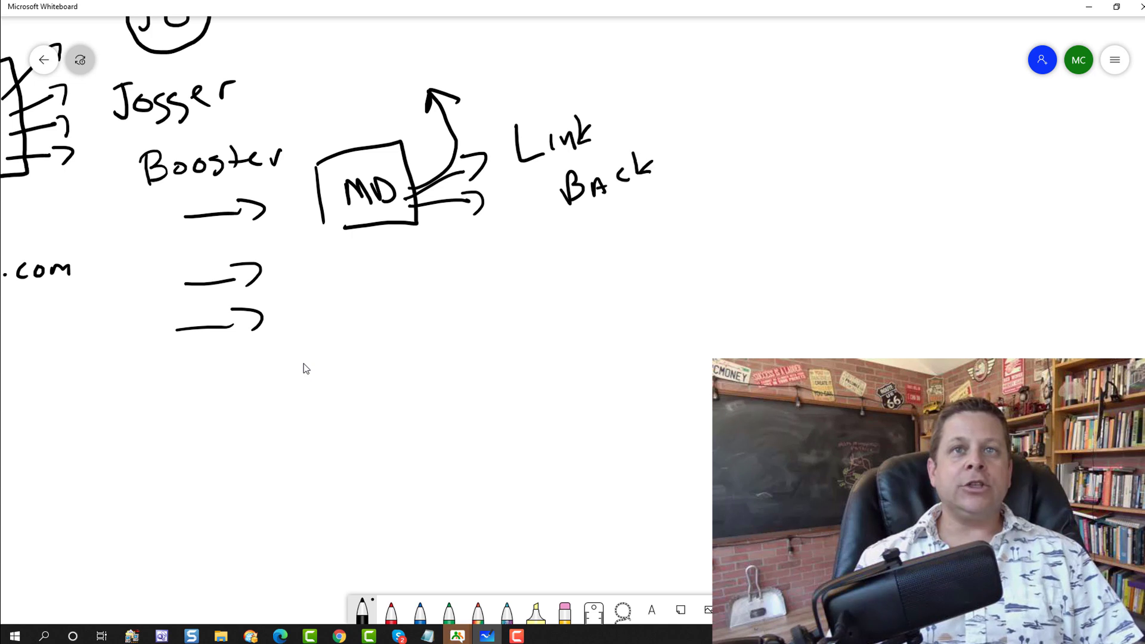
left_click_drag(611, 218, 620, 238)
mouse_move(638, 213)
left_mouse_down()
mouse_move(639, 232)
mouse_move(650, 216)
mouse_move(671, 242)
left_mouse_up()
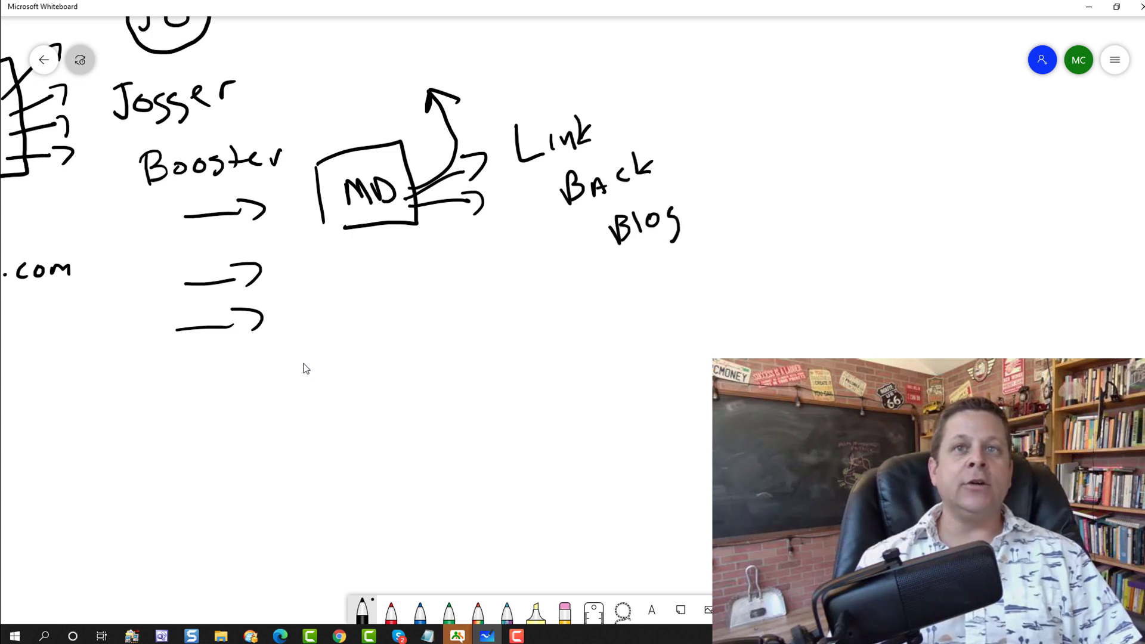
mouse_move(685, 174)
left_mouse_down()
mouse_move(614, 94)
mouse_move(510, 136)
left_mouse_up()
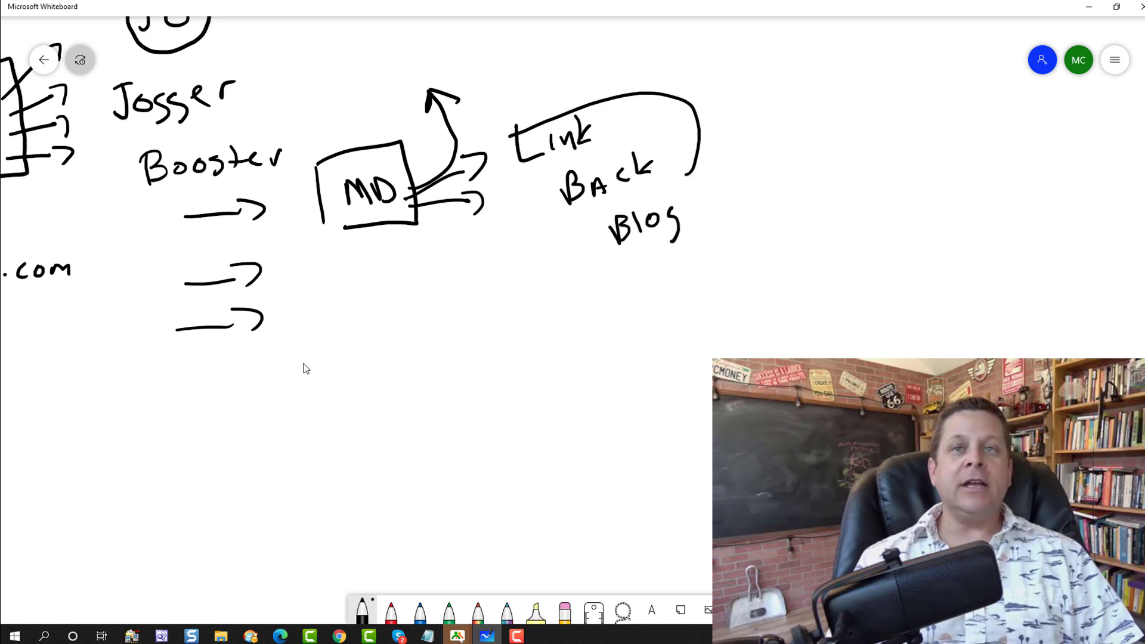
Draw two curved arrows from MD toward 'Back'.
mouse_move(425, 228)
left_mouse_down()
mouse_move(508, 203)
mouse_move(527, 177)
left_mouse_up()
left_click_drag(510, 190, 531, 208)
mouse_move(415, 240)
left_mouse_down()
mouse_move(456, 250)
mouse_move(546, 202)
left_mouse_up()
left_click_drag(524, 208, 532, 235)
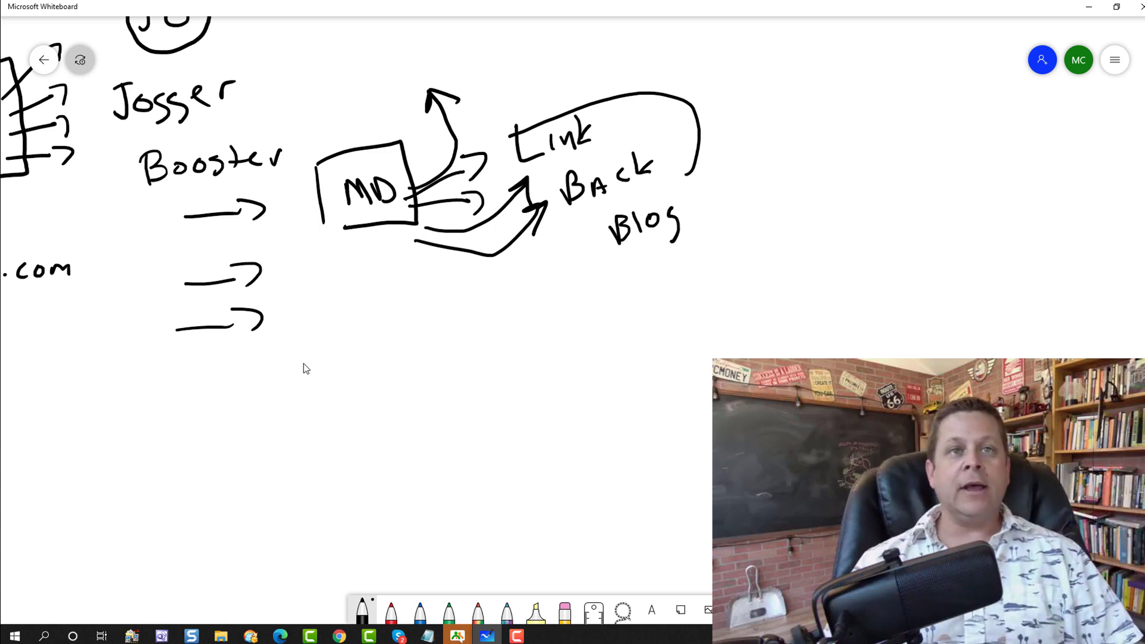
Draw a 'YT' square below the MD box and another square with a labelled line.
mouse_move(351, 283)
left_mouse_down()
mouse_move(363, 350)
mouse_move(441, 250)
mouse_move(382, 364)
left_mouse_up()
left_click_drag(375, 308, 386, 322)
mouse_move(395, 307)
left_mouse_down()
mouse_move(391, 333)
mouse_move(428, 332)
left_mouse_up()
left_click_drag(403, 311, 426, 297)
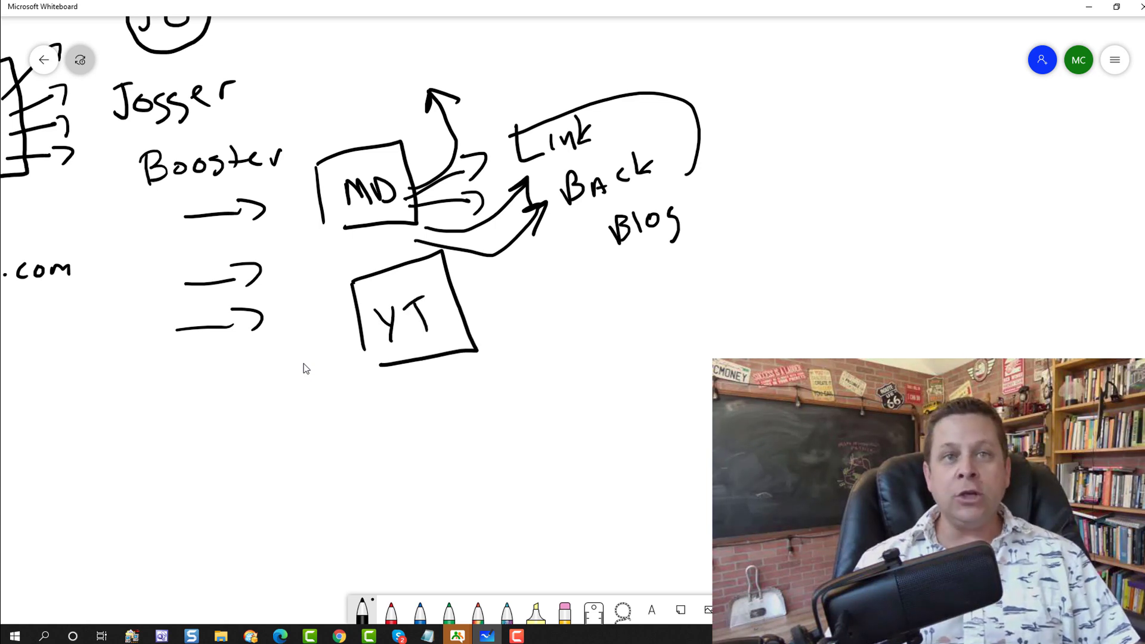
mouse_move(361, 403)
left_mouse_down()
mouse_move(372, 453)
mouse_move(429, 412)
mouse_move(375, 469)
left_mouse_up()
mouse_move(421, 416)
left_mouse_down()
mouse_move(498, 409)
mouse_move(491, 399)
left_mouse_up()
mouse_move(524, 376)
left_mouse_down()
mouse_move(528, 394)
mouse_move(506, 378)
mouse_move(577, 370)
left_mouse_up()
Draw a square labelled 'Press' and underline the labels beside it.
left_click_drag(390, 487, 413, 548)
mouse_move(494, 471)
left_mouse_down()
mouse_move(512, 498)
mouse_move(496, 479)
left_mouse_up()
mouse_move(524, 478)
left_mouse_down()
mouse_move(532, 485)
mouse_move(533, 467)
left_mouse_up()
mouse_move(539, 474)
left_mouse_down()
mouse_move(553, 460)
mouse_move(562, 471)
left_mouse_up()
mouse_move(584, 440)
left_mouse_down()
mouse_move(574, 451)
mouse_move(581, 466)
left_mouse_up()
left_click_drag(533, 532, 587, 490)
left_click_drag(494, 432, 548, 410)
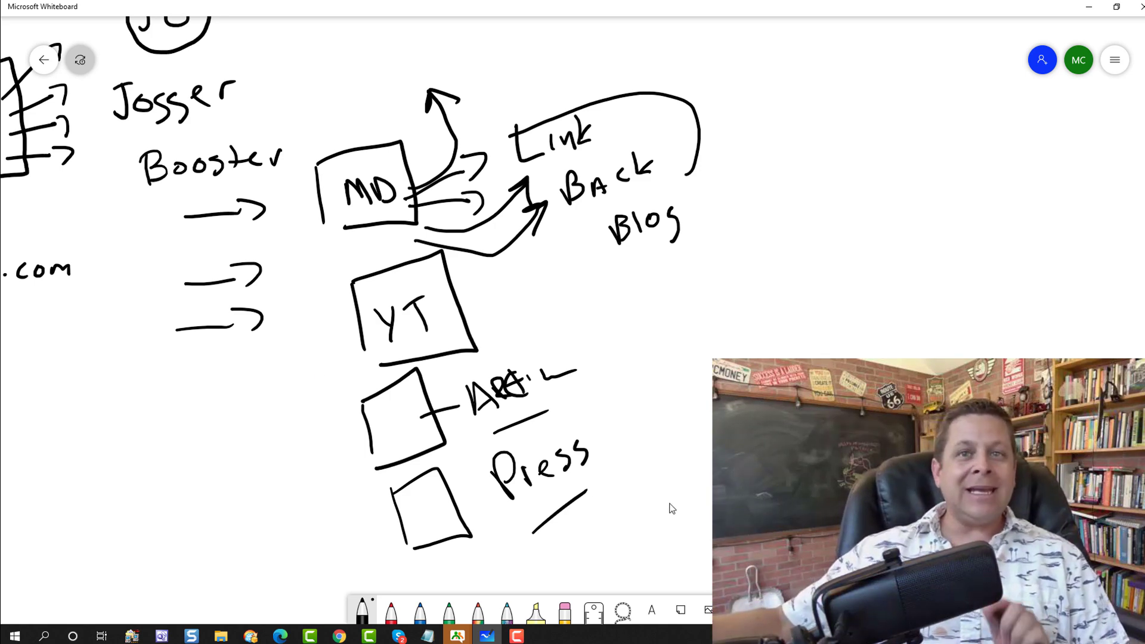
Draw a new box labelled 'Low Comp' with an arrow toward it.
scroll(375, 382, "right", 10)
scroll(375, 383, "down", 3)
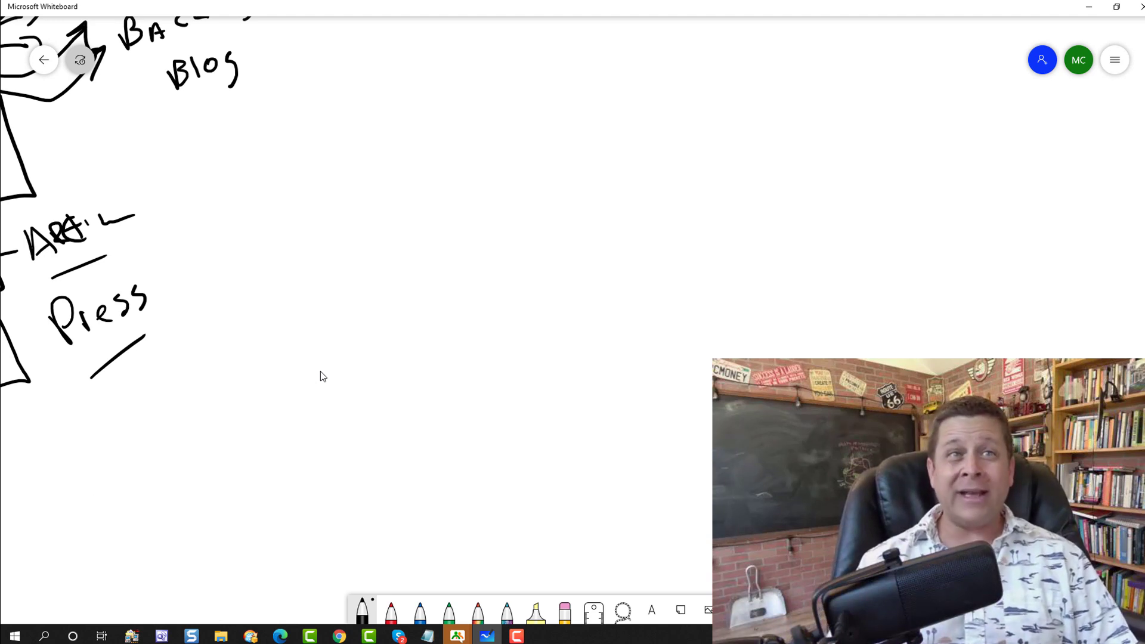
mouse_move(254, 291)
left_mouse_down()
mouse_move(235, 191)
mouse_move(391, 290)
mouse_move(256, 307)
left_mouse_up()
left_click_drag(377, 192, 412, 215)
mouse_move(412, 197)
left_mouse_down()
mouse_move(406, 214)
mouse_move(420, 197)
mouse_move(453, 202)
mouse_move(470, 184)
left_mouse_up()
mouse_move(528, 154)
left_mouse_down()
mouse_move(541, 186)
mouse_move(545, 170)
left_mouse_up()
mouse_move(566, 182)
left_mouse_down()
mouse_move(576, 167)
mouse_move(599, 178)
left_mouse_up()
left_click_drag(606, 161, 611, 176)
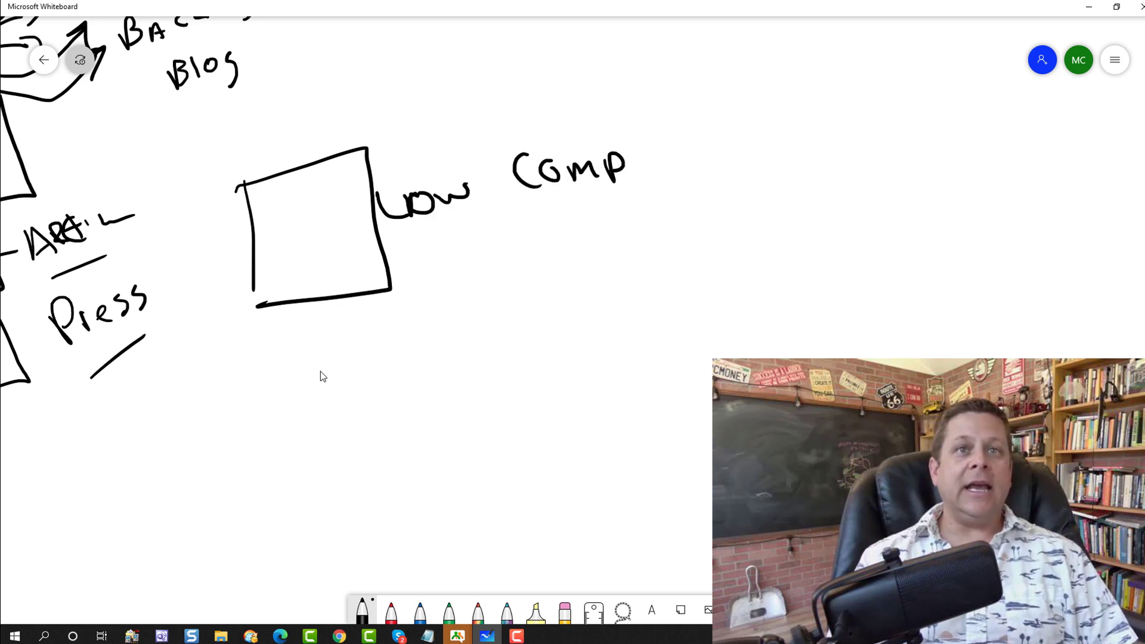
mouse_move(444, 258)
left_mouse_down()
mouse_move(554, 207)
mouse_move(462, 269)
left_mouse_up()
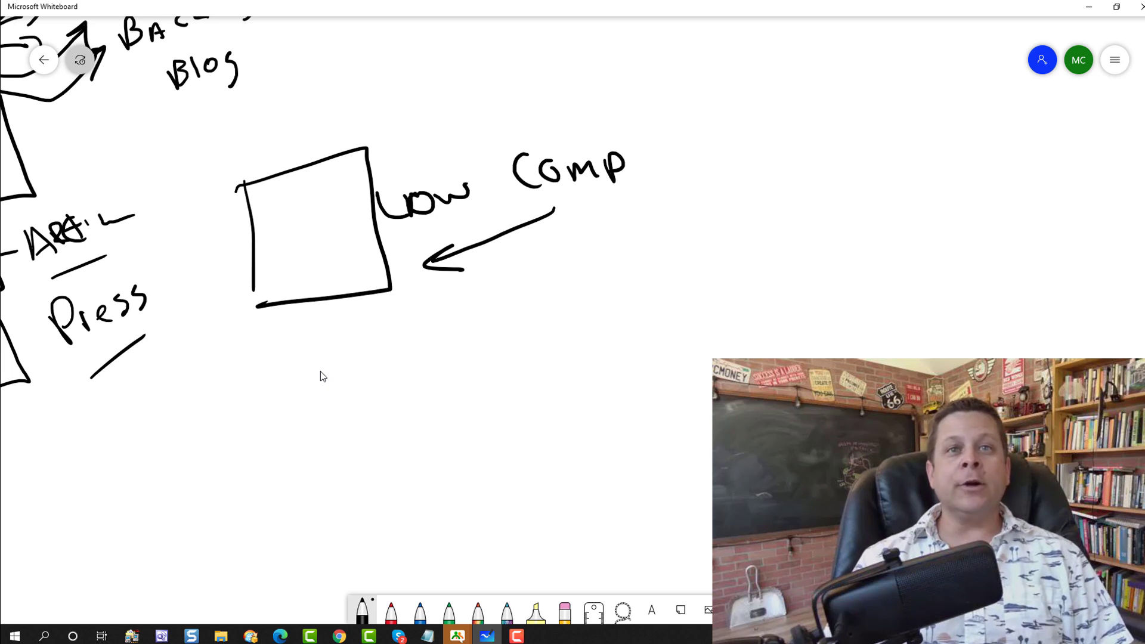
Write an underlined 'TARGETed' below the arrow.
mouse_move(501, 275)
left_mouse_down()
mouse_move(523, 304)
mouse_move(593, 291)
mouse_move(600, 304)
left_mouse_up()
mouse_move(610, 263)
left_mouse_down()
mouse_move(600, 288)
mouse_move(620, 272)
left_mouse_up()
left_click_drag(625, 260, 638, 253)
mouse_move(636, 257)
left_mouse_down()
mouse_move(643, 273)
mouse_move(669, 269)
left_mouse_up()
mouse_move(684, 251)
left_mouse_down()
mouse_move(678, 267)
mouse_move(697, 276)
left_mouse_up()
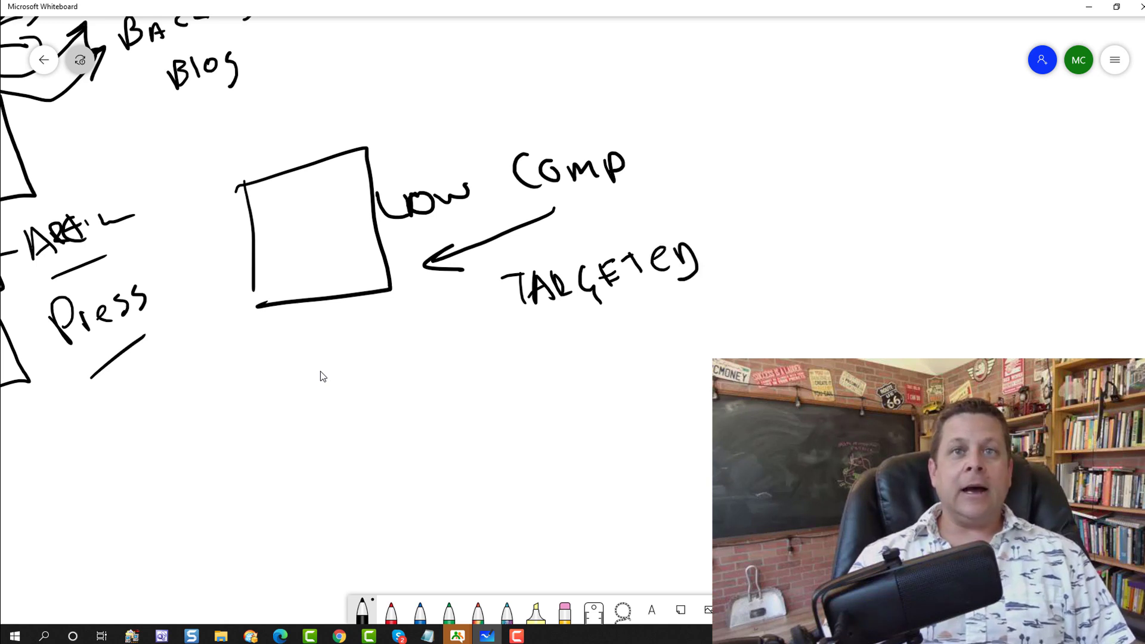
left_click_drag(543, 345, 673, 291)
left_click_drag(529, 243, 681, 202)
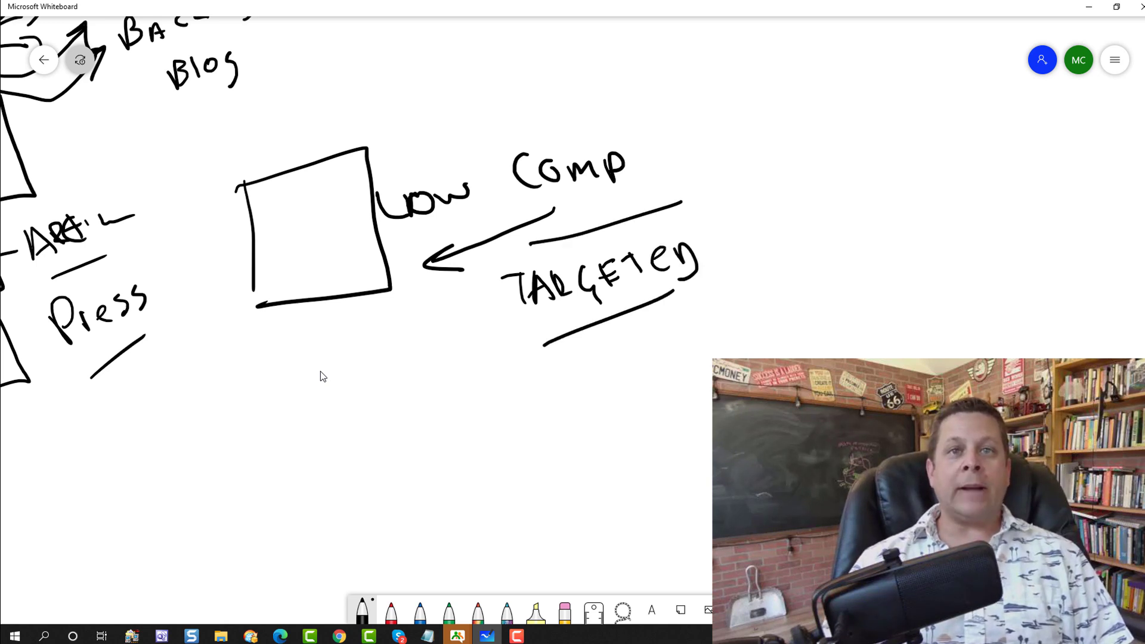
Draw a down arrow from TARGETed to the word 'WASTE'.
left_click_drag(607, 340, 620, 396)
left_click_drag(604, 369, 629, 371)
mouse_move(526, 449)
left_mouse_down()
mouse_move(593, 439)
mouse_move(641, 466)
mouse_move(639, 442)
left_mouse_up()
mouse_move(675, 416)
left_mouse_down()
mouse_move(654, 451)
mouse_move(692, 444)
left_mouse_up()
left_click_drag(676, 419, 705, 407)
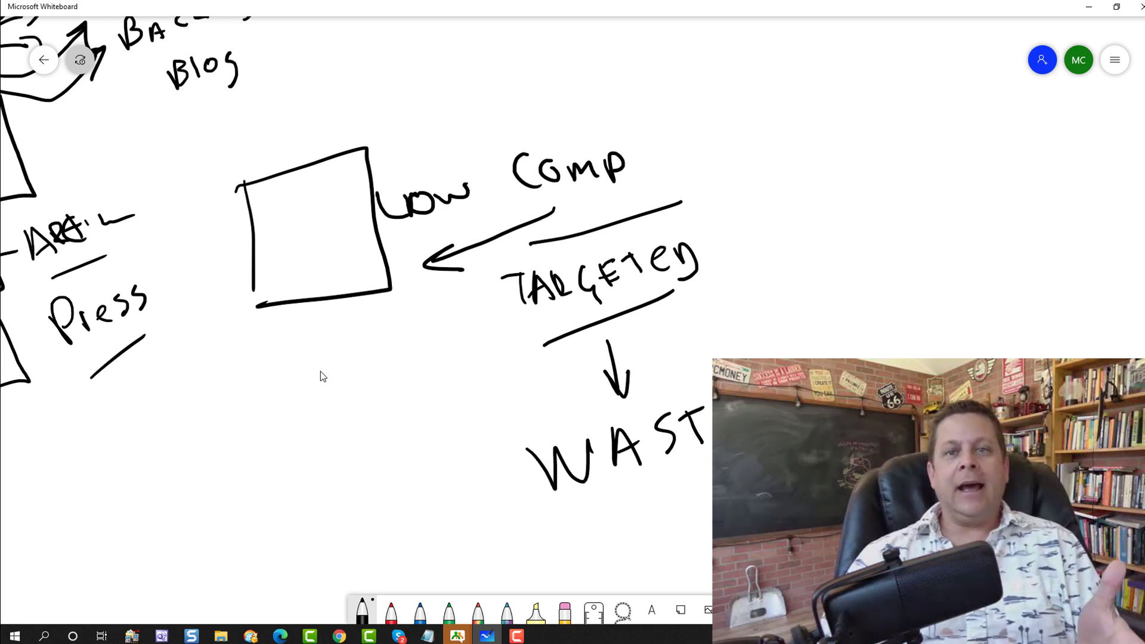
left_click_drag(697, 466, 712, 467)
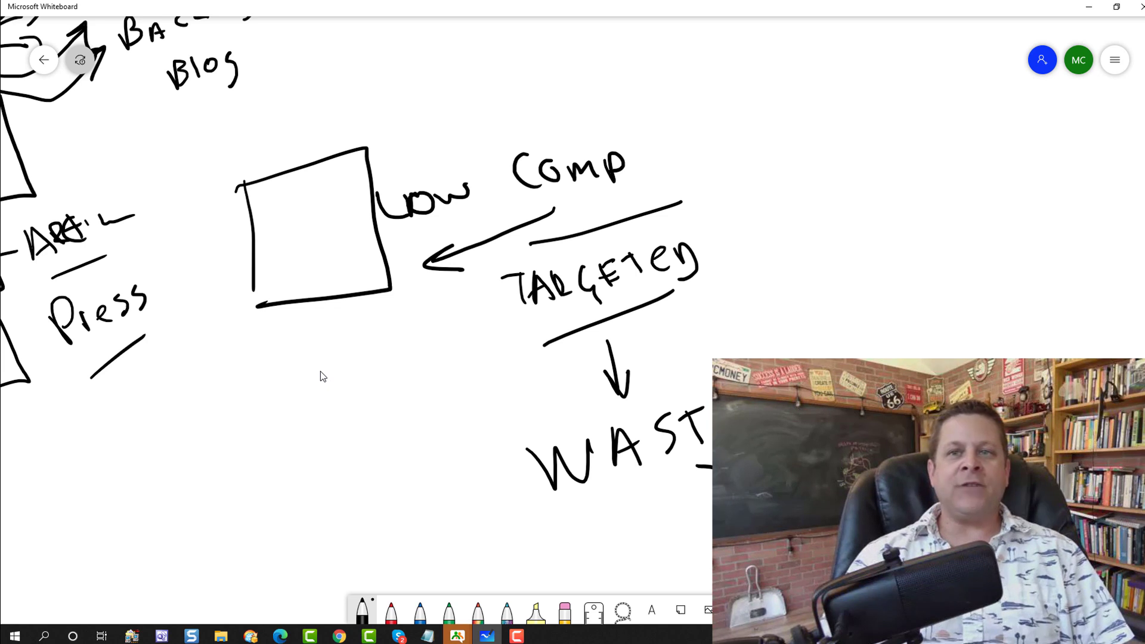
Sketch a cluster of dollar signs to the right.
mouse_move(890, 316)
left_mouse_down()
mouse_move(862, 352)
mouse_move(872, 356)
left_mouse_up()
left_click_drag(882, 313, 887, 359)
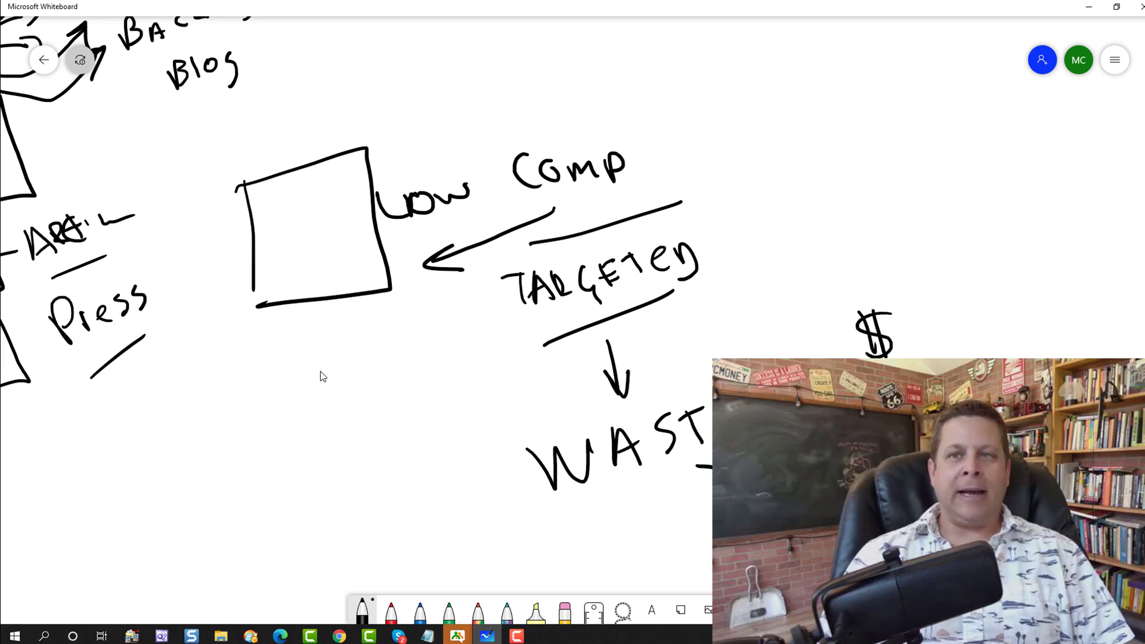
left_click_drag(960, 319, 940, 359)
left_click_drag(942, 324, 949, 356)
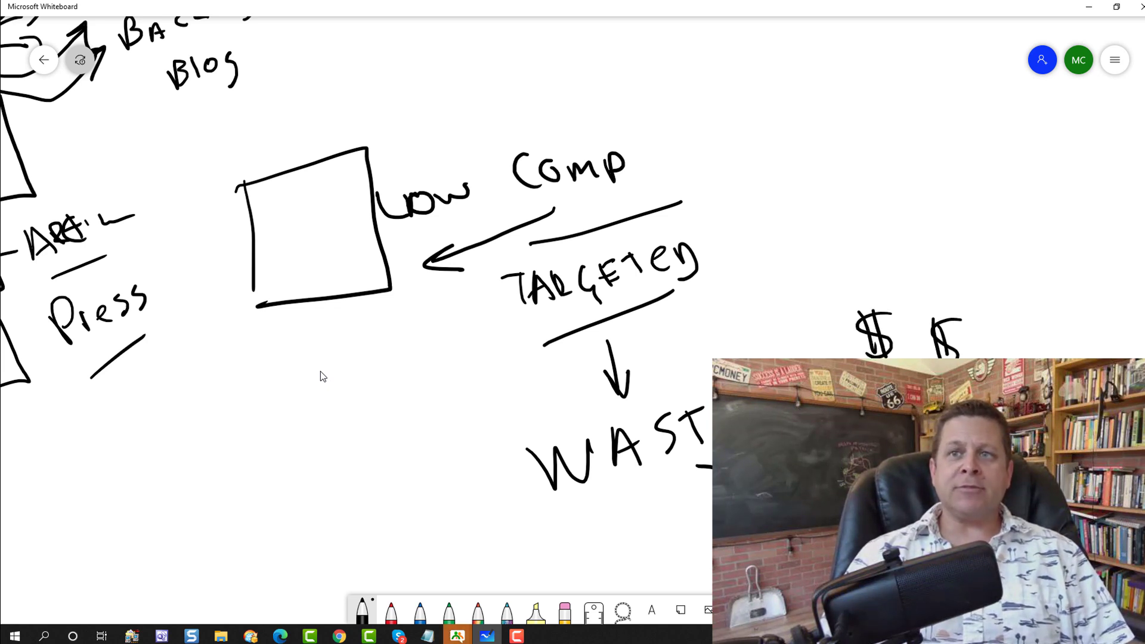
left_click_drag(818, 287, 802, 325)
left_click_drag(797, 280, 814, 322)
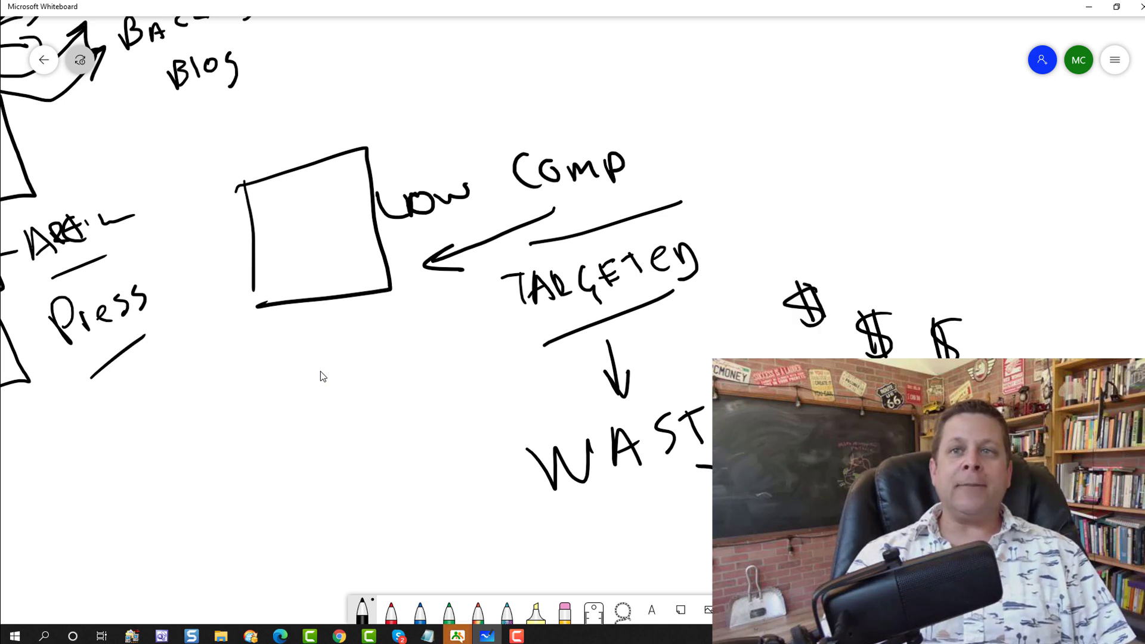
mouse_move(933, 236)
left_mouse_down()
mouse_move(916, 273)
mouse_move(900, 277)
left_mouse_up()
mouse_move(905, 230)
left_mouse_down()
mouse_move(918, 277)
mouse_move(925, 263)
left_mouse_up()
mouse_move(857, 204)
left_mouse_down()
mouse_move(831, 227)
mouse_move(835, 249)
left_mouse_up()
left_click_drag(822, 197, 856, 244)
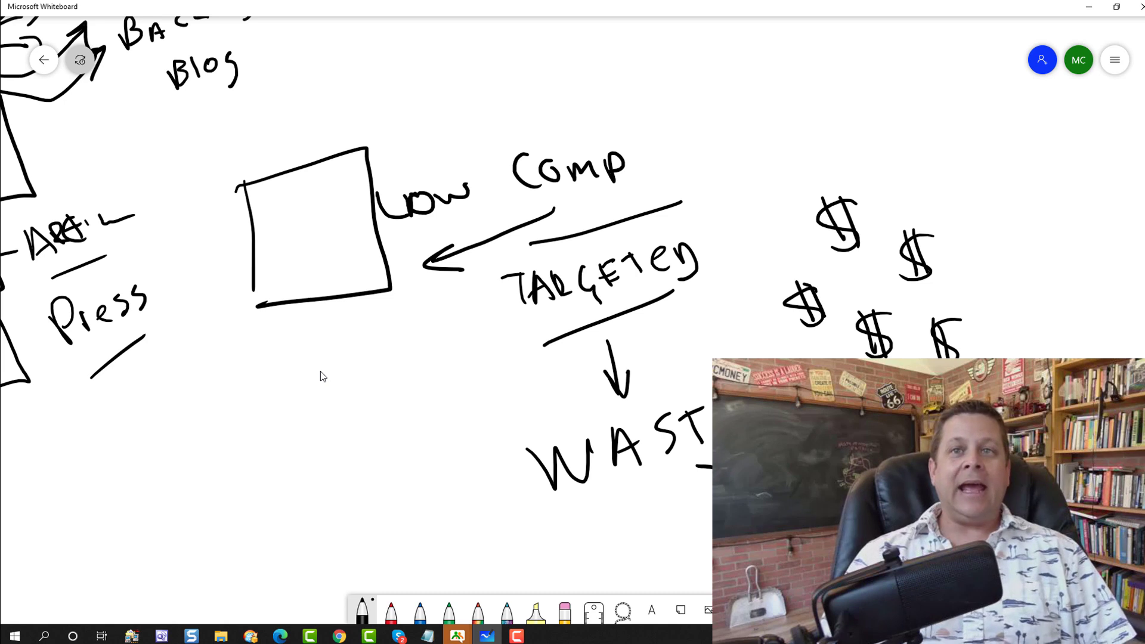
Draw arrows pointing inward at the dollar signs.
mouse_move(713, 317)
left_mouse_down()
mouse_move(769, 313)
mouse_move(763, 329)
left_mouse_up()
mouse_move(769, 236)
left_mouse_down()
mouse_move(811, 233)
mouse_move(802, 245)
left_mouse_up()
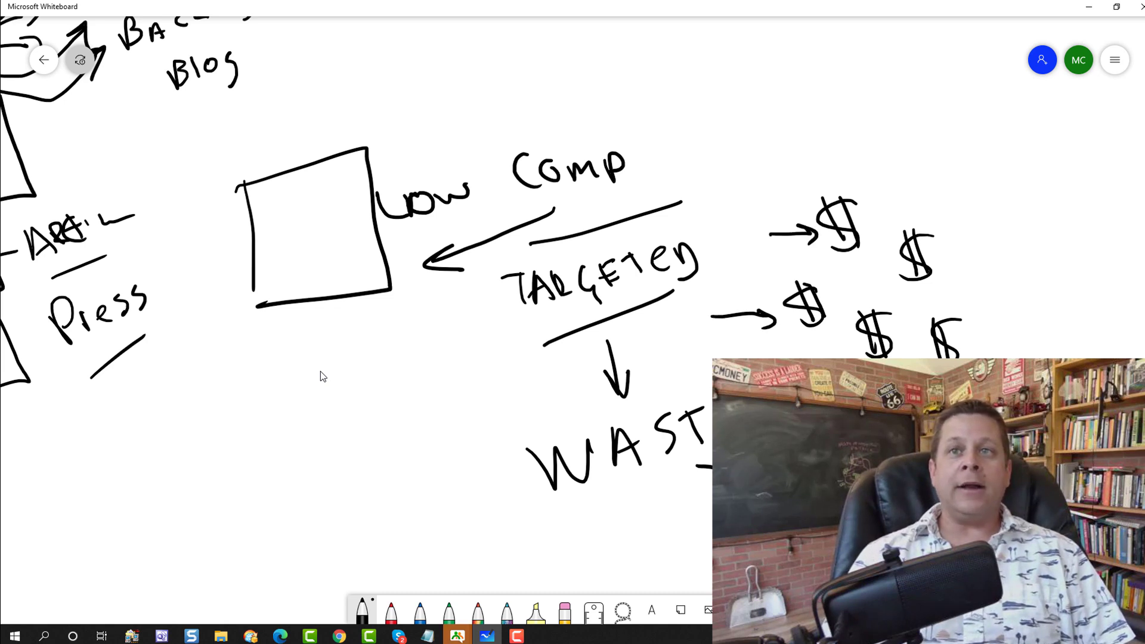
mouse_move(934, 160)
left_mouse_down()
mouse_move(903, 209)
mouse_move(934, 203)
mouse_move(948, 248)
left_mouse_up()
mouse_move(958, 227)
left_mouse_down()
mouse_move(949, 248)
mouse_move(973, 249)
left_mouse_up()
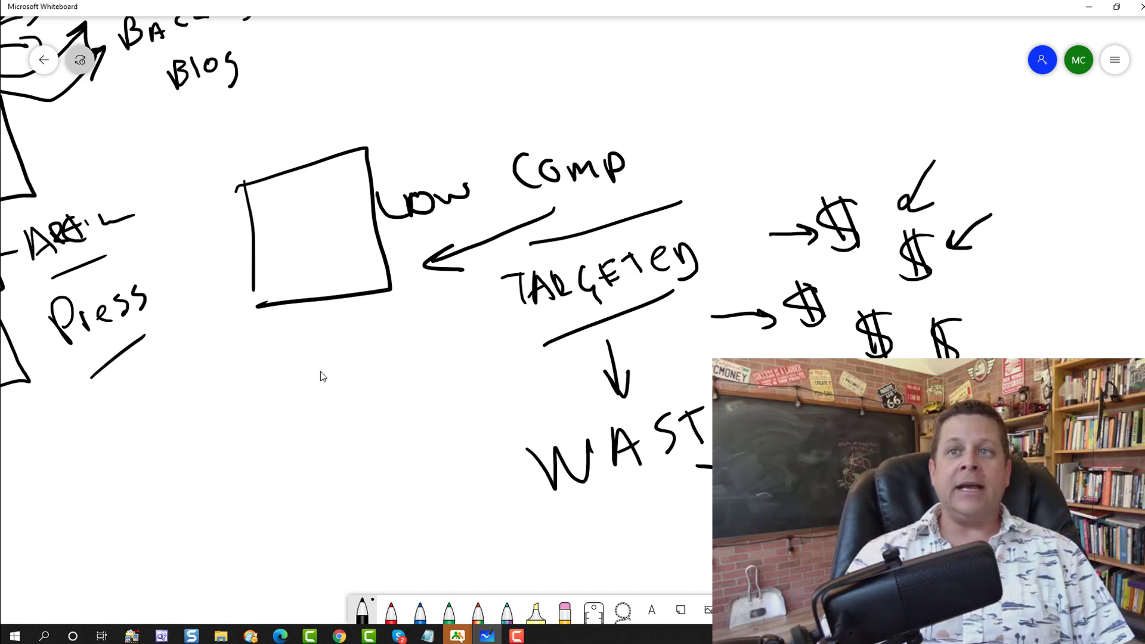
mouse_move(1023, 302)
left_mouse_down()
mouse_move(976, 304)
mouse_move(994, 314)
left_mouse_up()
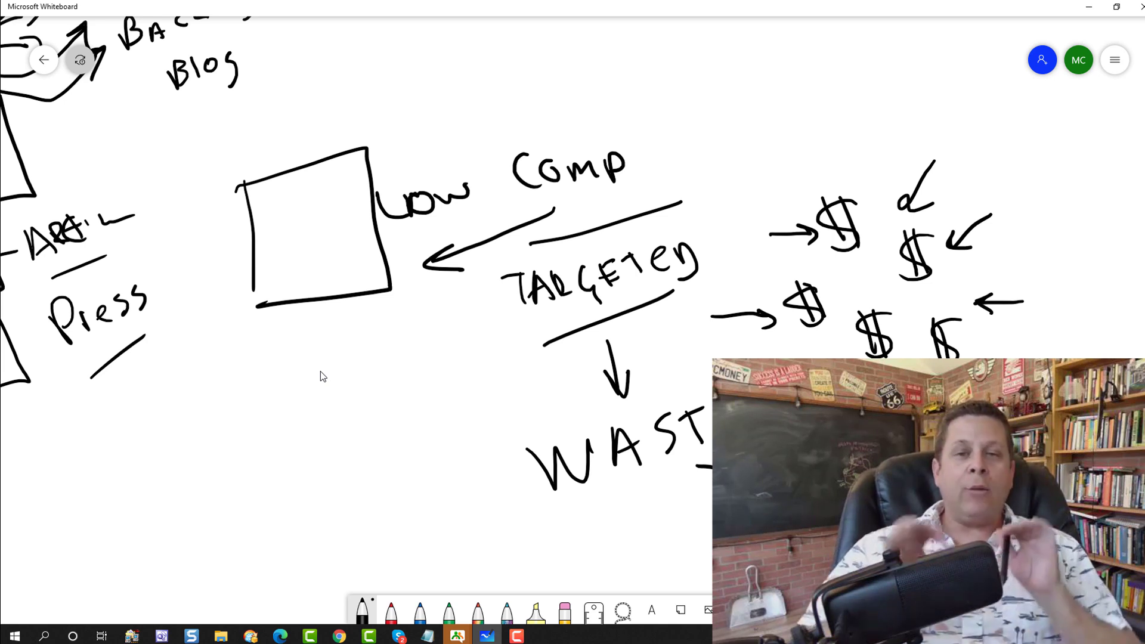
left_click(1088, 6)
left_click(886, 7)
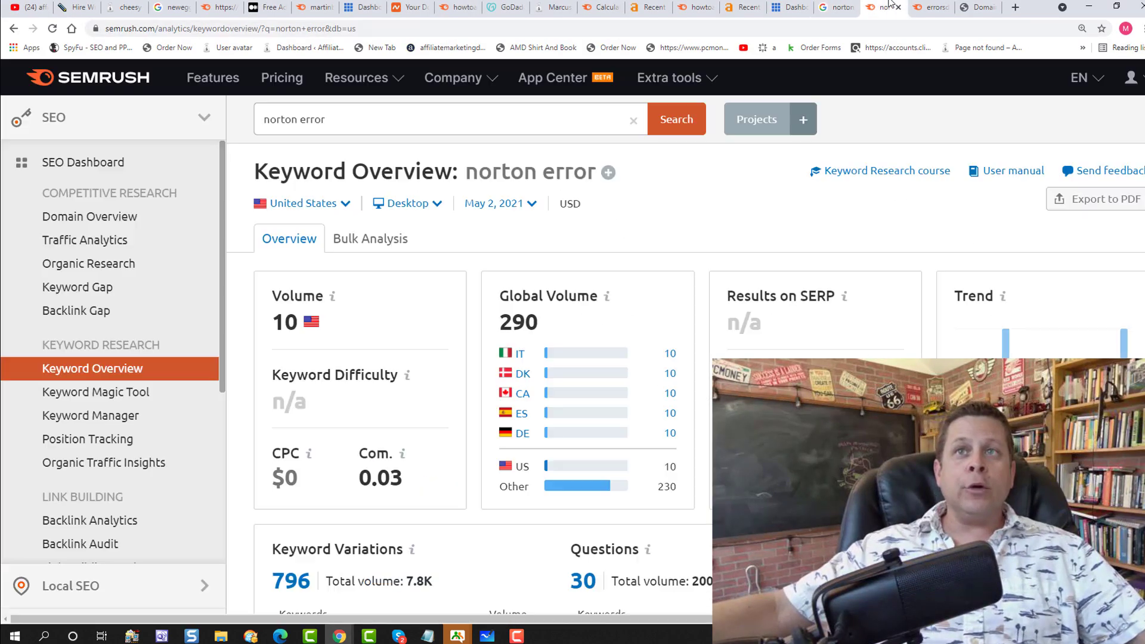
left_click(930, 7)
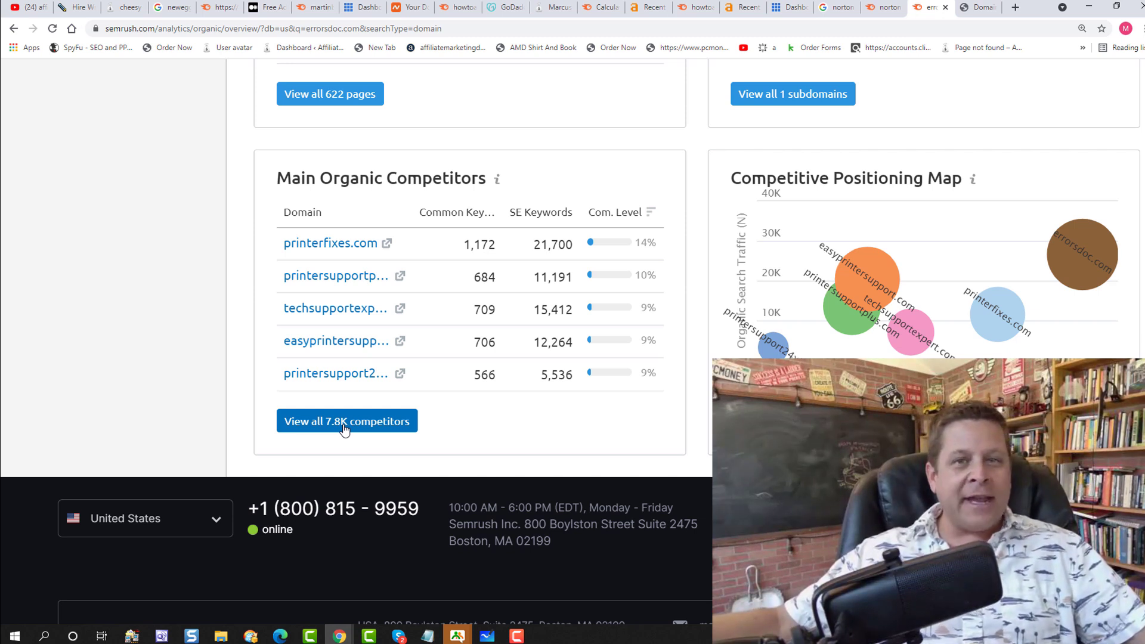
left_click(487, 635)
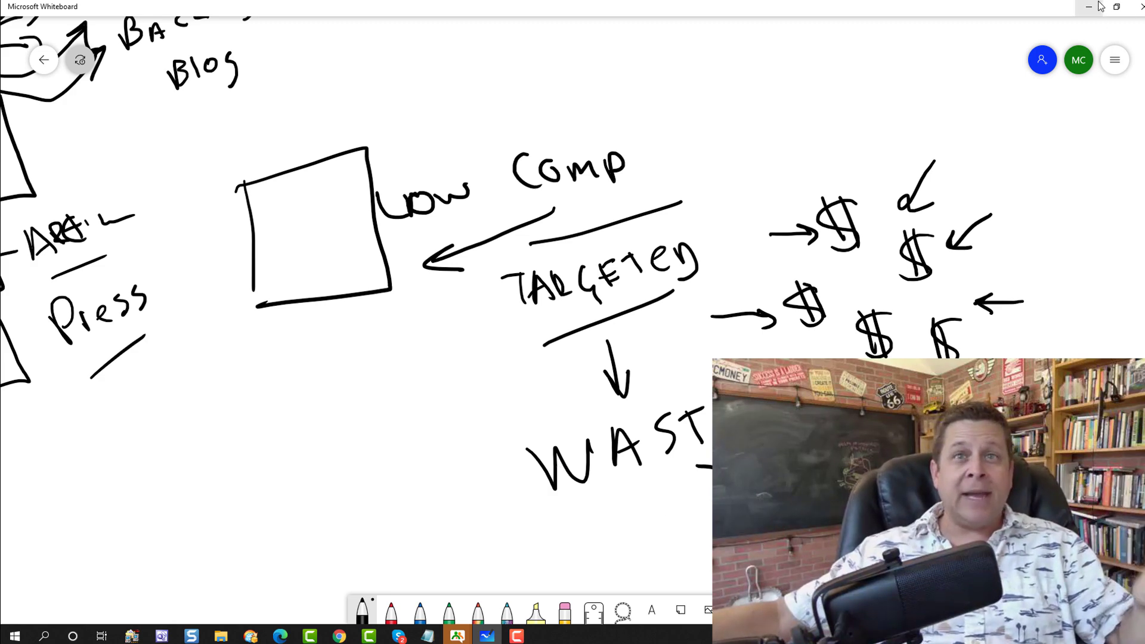
Below the WASTE dollar signs, pen a few short list lines.
left_click_drag(1025, 574, 659, 447)
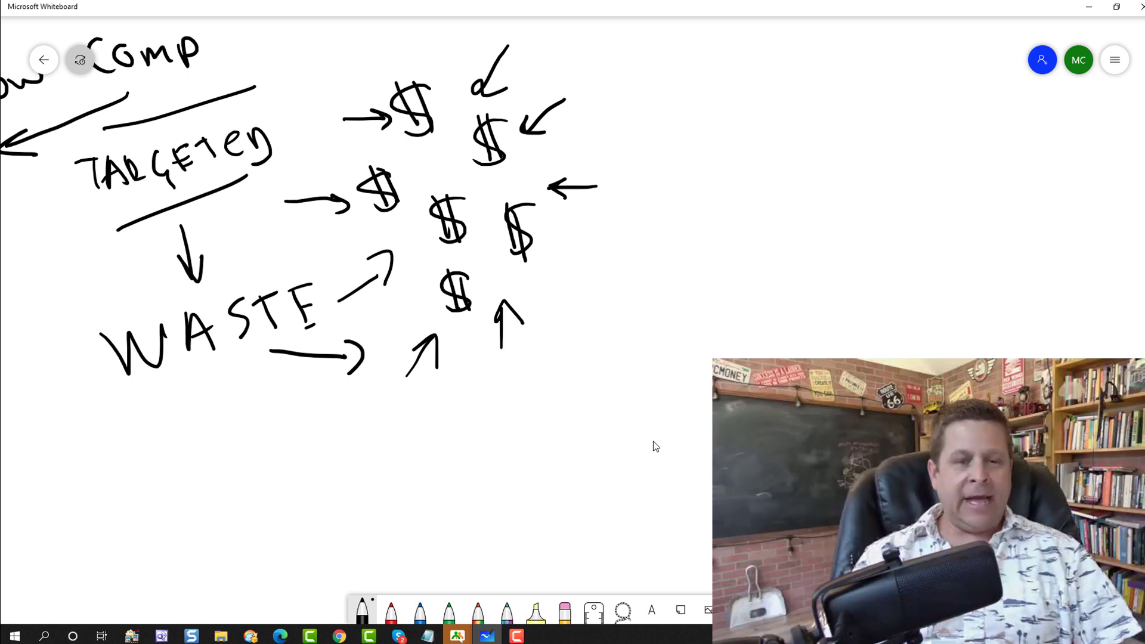
left_click_drag(345, 521, 383, 518)
left_click_drag(338, 478, 368, 468)
mouse_move(337, 460)
left_mouse_down()
mouse_move(414, 451)
mouse_move(464, 416)
mouse_move(518, 448)
mouse_move(549, 424)
mouse_move(545, 443)
left_mouse_up()
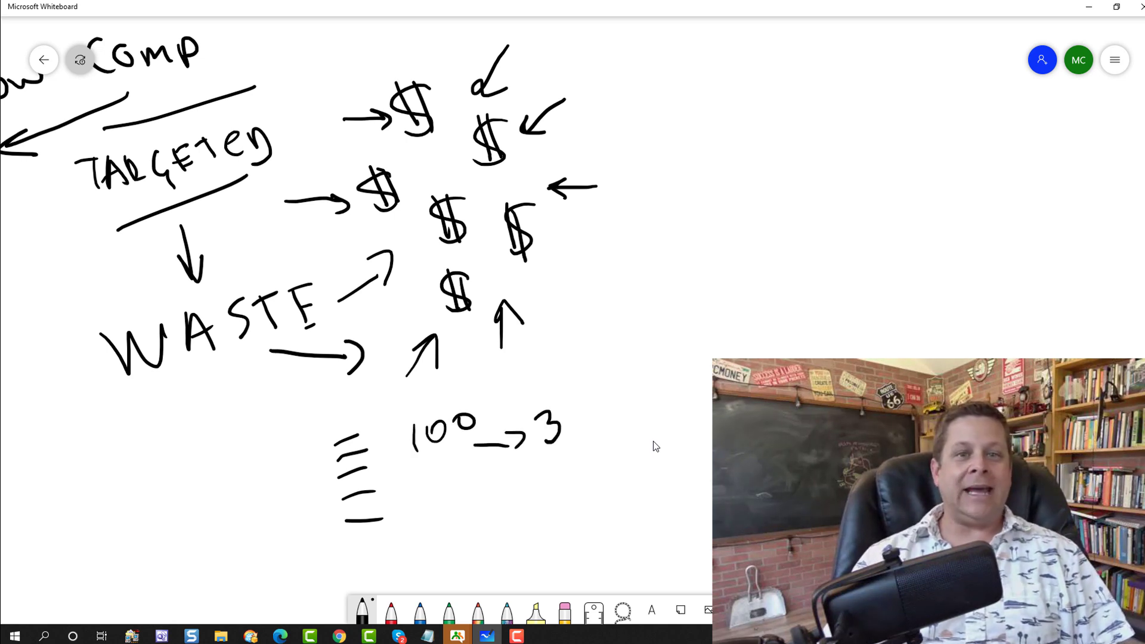
Write 300 rising by arrow to 1000, with an upward arrow above the figure.
mouse_move(489, 495)
left_mouse_down()
mouse_move(502, 523)
mouse_move(525, 494)
left_mouse_up()
mouse_move(550, 484)
left_mouse_down()
mouse_move(544, 494)
mouse_move(552, 484)
left_mouse_up()
mouse_move(594, 474)
left_mouse_down()
mouse_move(619, 458)
mouse_move(642, 463)
left_mouse_up()
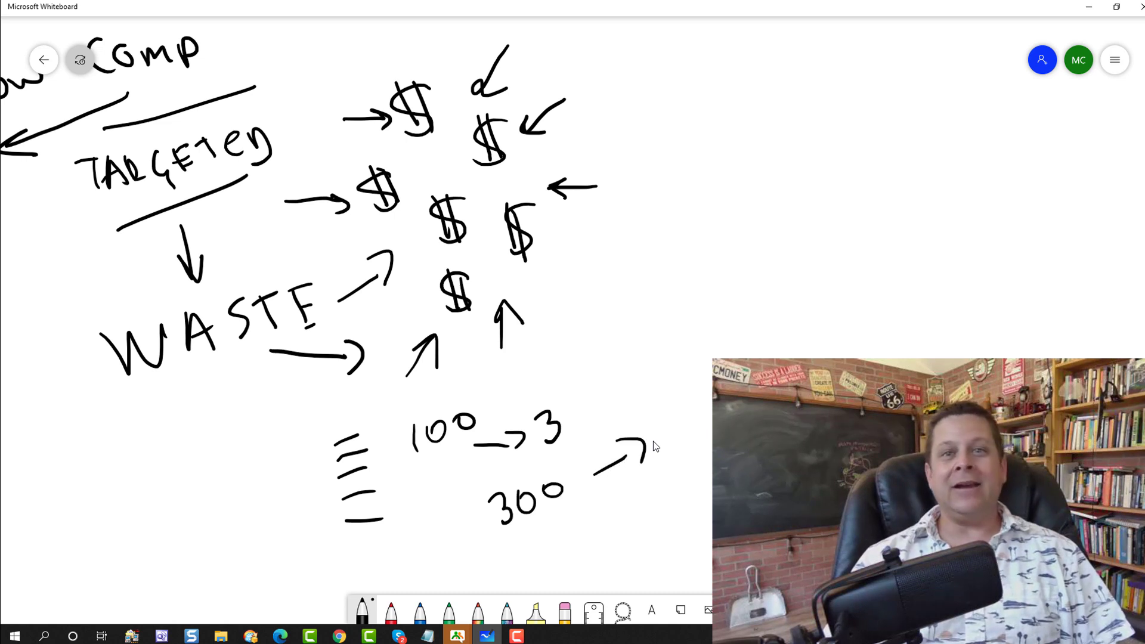
left_click_drag(685, 405, 674, 425)
left_click_drag(704, 393, 692, 410)
left_click_drag(763, 353, 752, 358)
mouse_move(788, 338)
left_mouse_down()
mouse_move(776, 353)
mouse_move(790, 336)
mouse_move(735, 249)
left_mouse_up()
left_click_drag(735, 249, 756, 287)
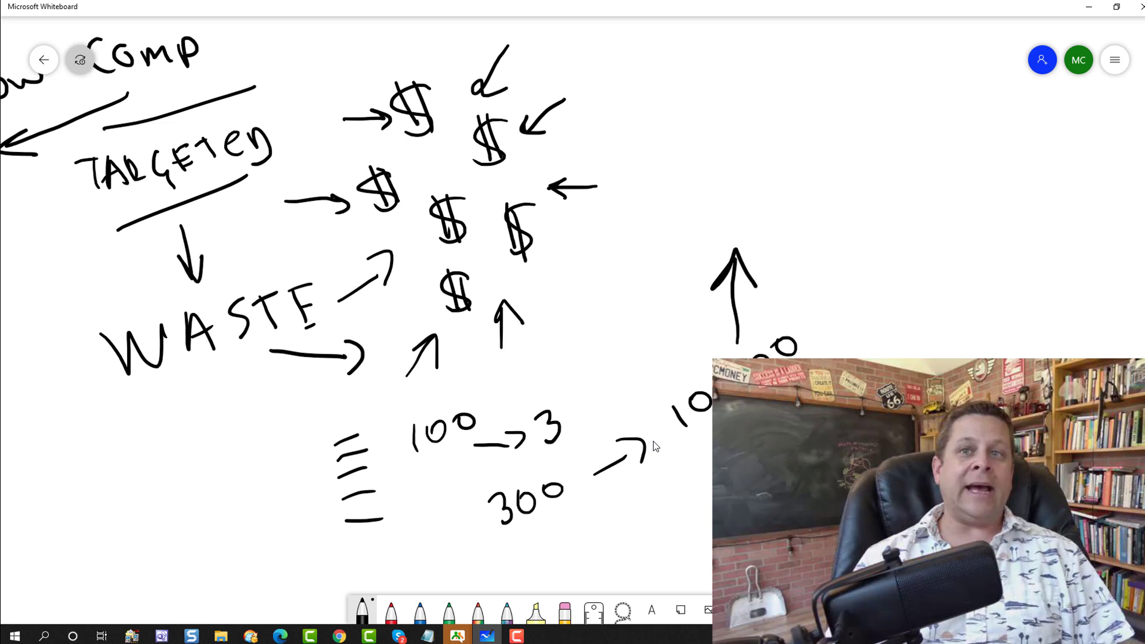
Add more upward arrows, circle the 3 and draw a small dollar sign.
left_click_drag(673, 492, 713, 482)
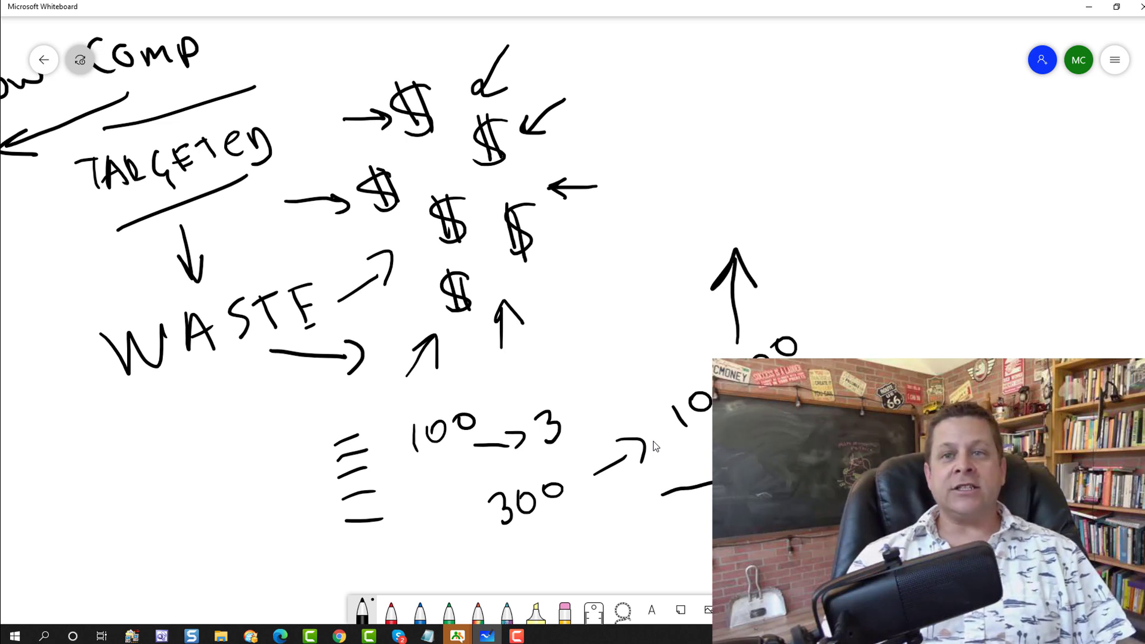
mouse_move(861, 357)
left_mouse_down()
mouse_move(881, 250)
mouse_move(899, 272)
left_mouse_up()
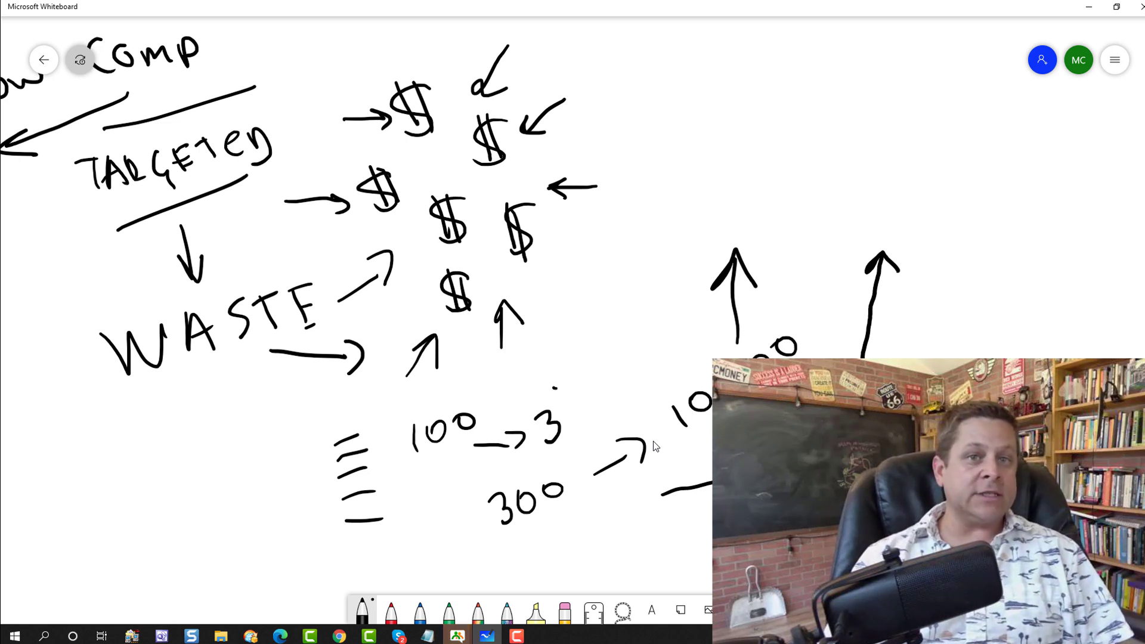
mouse_move(557, 388)
left_mouse_down()
mouse_move(519, 419)
mouse_move(565, 454)
mouse_move(557, 389)
left_mouse_up()
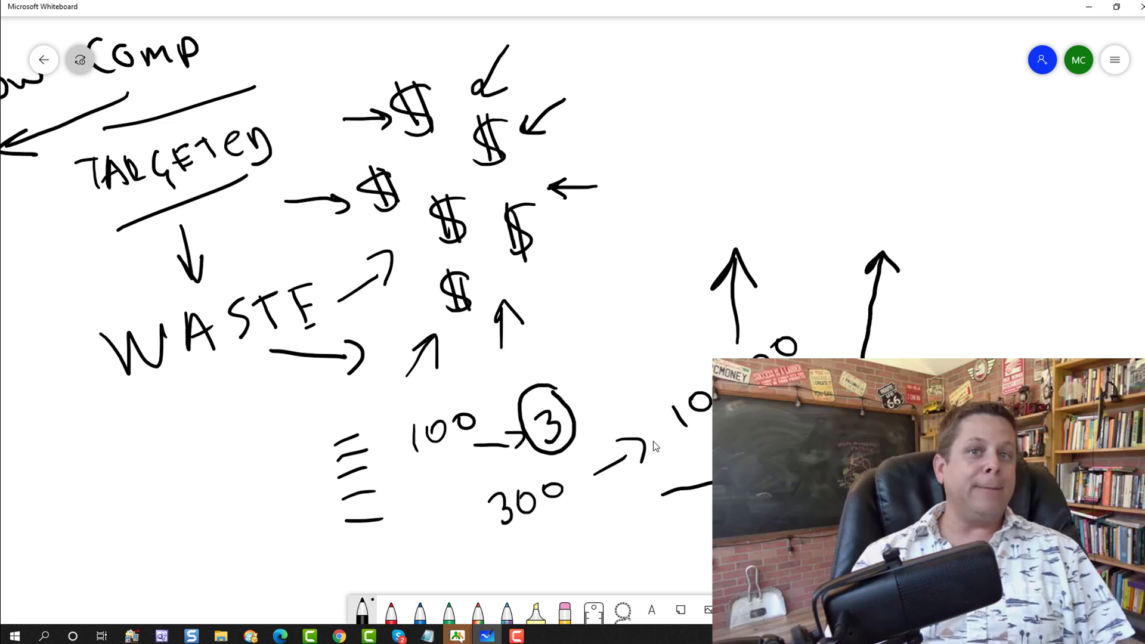
mouse_move(592, 346)
left_mouse_down()
mouse_move(598, 375)
mouse_move(608, 373)
left_mouse_up()
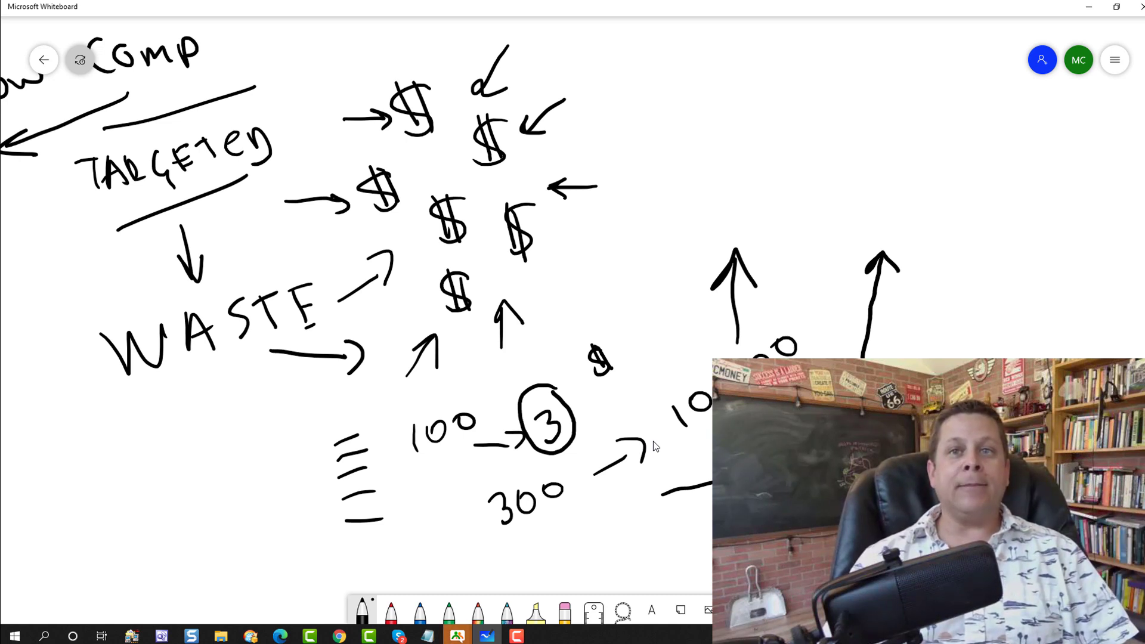
mouse_move(775, 314)
left_mouse_down()
mouse_move(709, 370)
mouse_move(766, 316)
mouse_move(775, 323)
left_mouse_up()
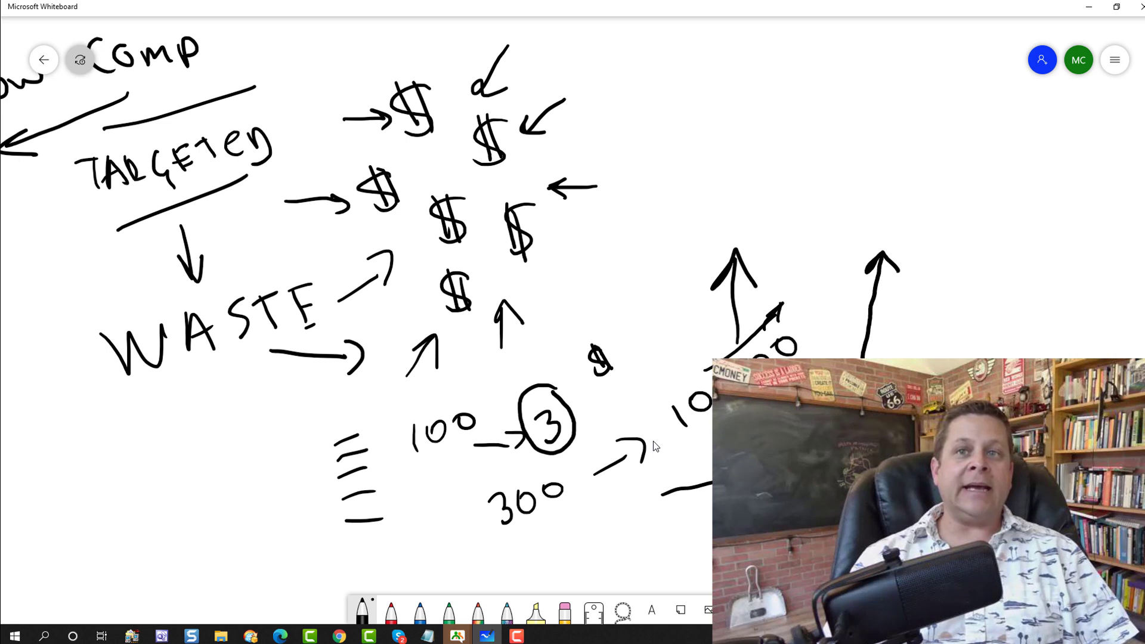